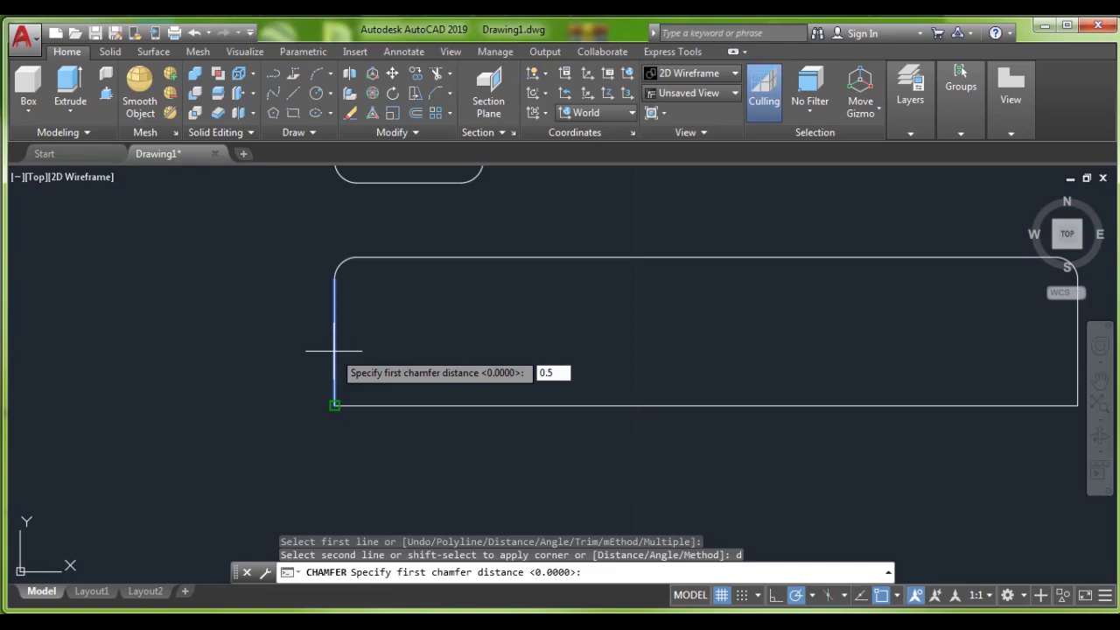
# - Set both chamfer distances to 0.5 and pick the first pair of edges
pyautogui.press('Return')
pyautogui.scroll(2, 333, 351)
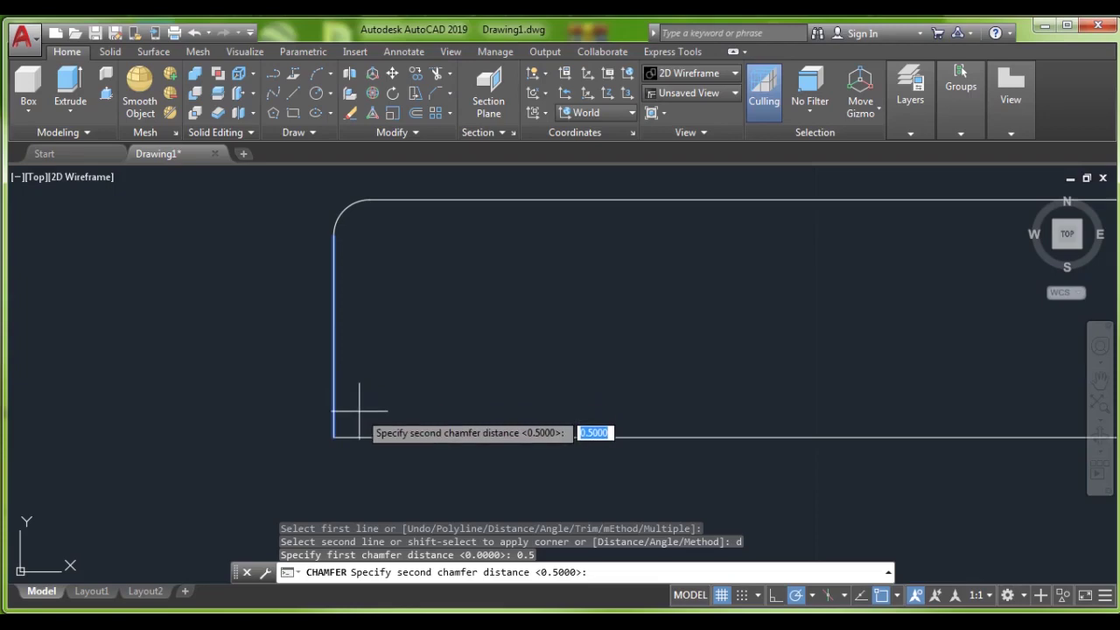
pyautogui.press('Return')
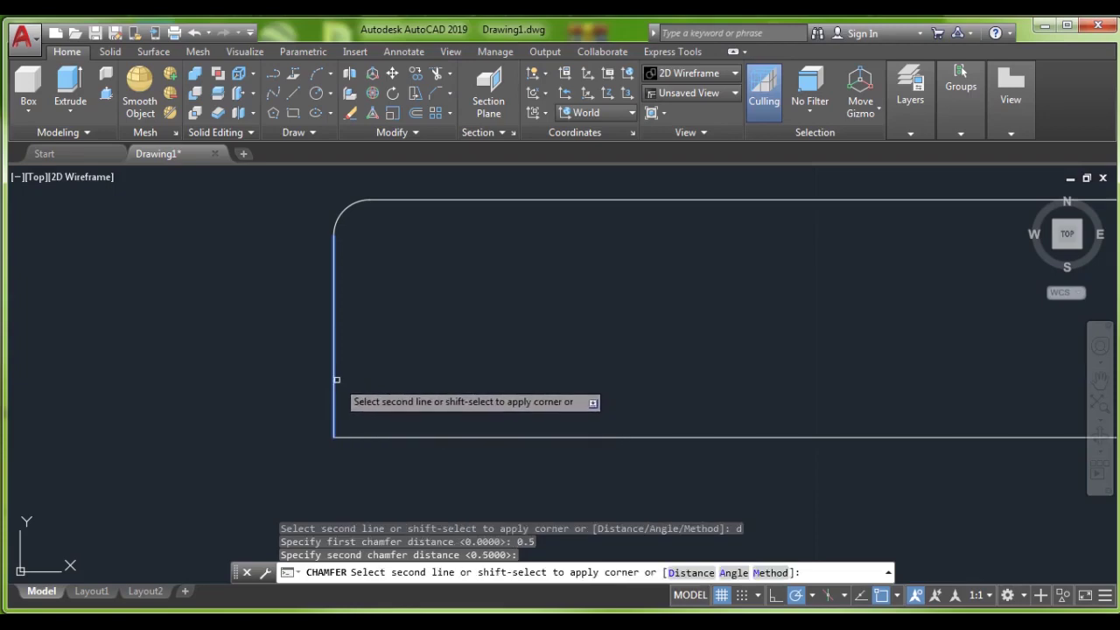
pyautogui.click(332, 374)
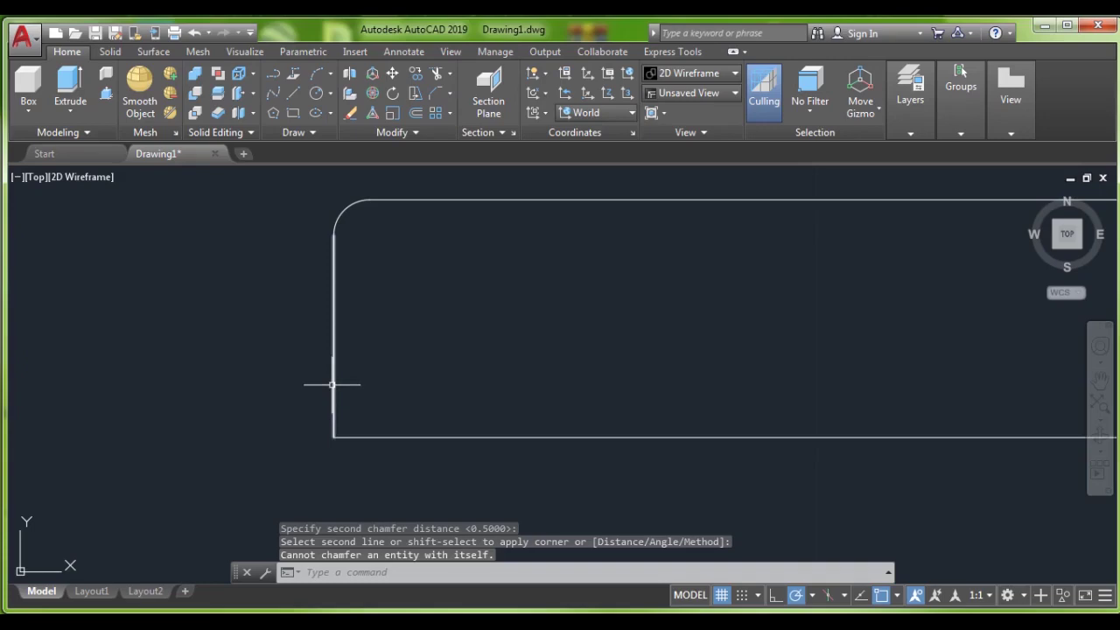
pyautogui.click(332, 385)
# - Chamfer the bottom-left corner between the bottom edge and the left side
pyautogui.press('Return')
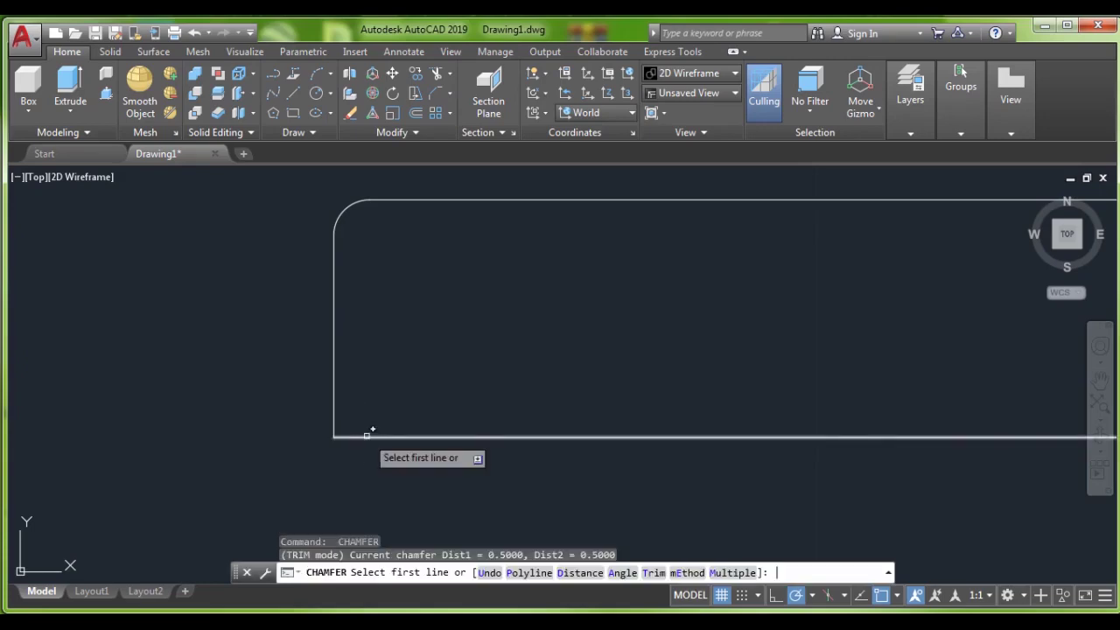
pyautogui.click(367, 435)
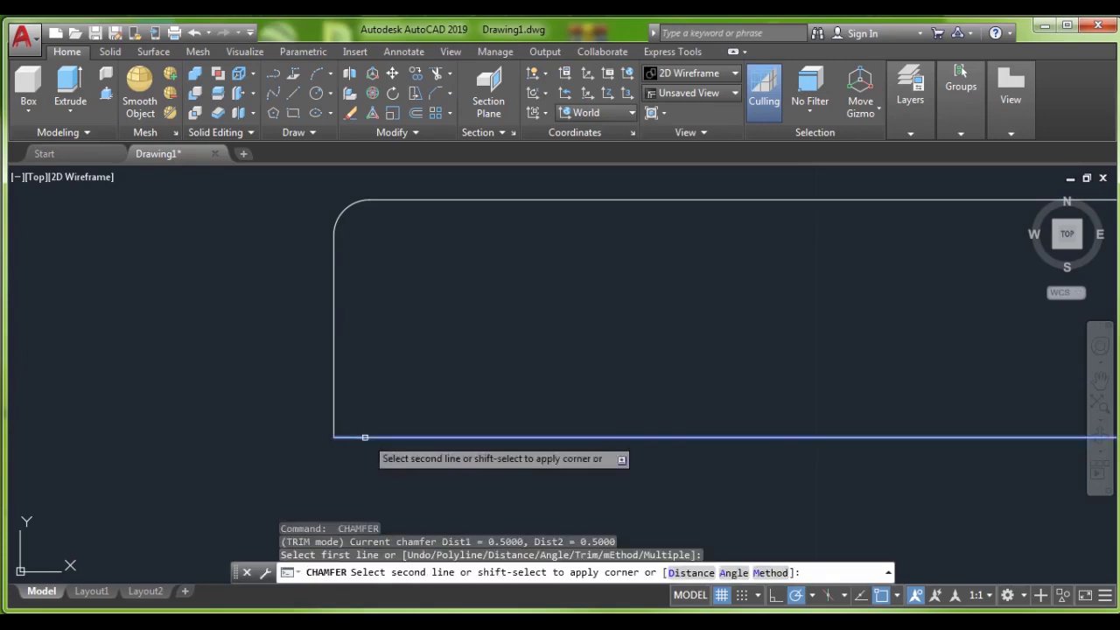
pyautogui.click(332, 378)
pyautogui.scroll(-3, 510, 430)
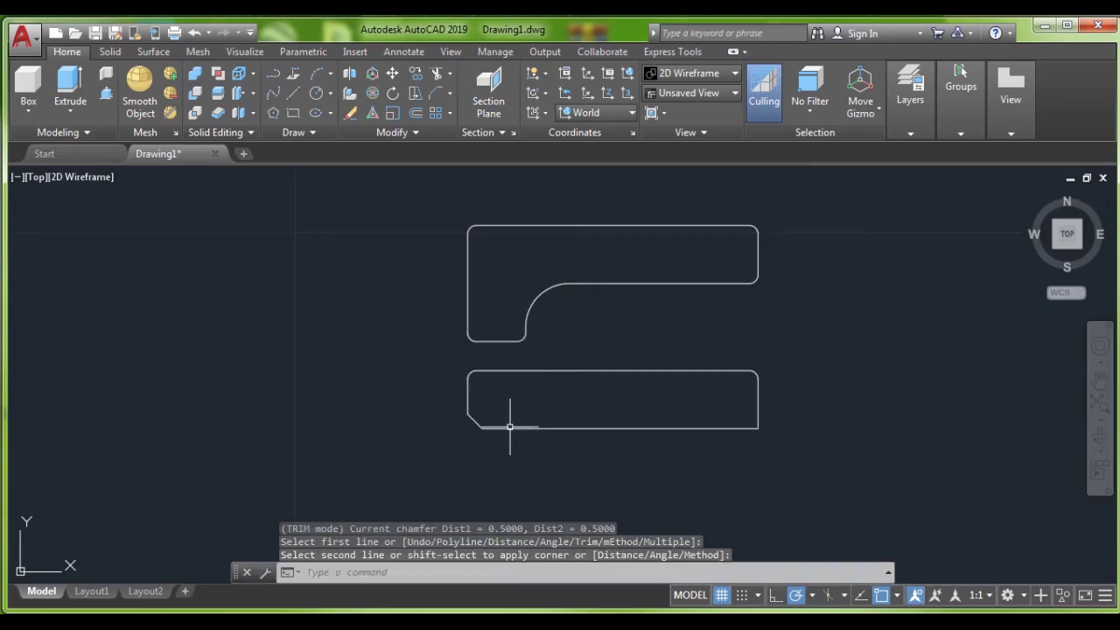
# - Chamfer the bottom-right corner between the bottom edge and the right side
pyautogui.moveTo(660, 430); pyautogui.dragTo(545, 400, button='middle')
pyautogui.scroll(5, 632, 397)
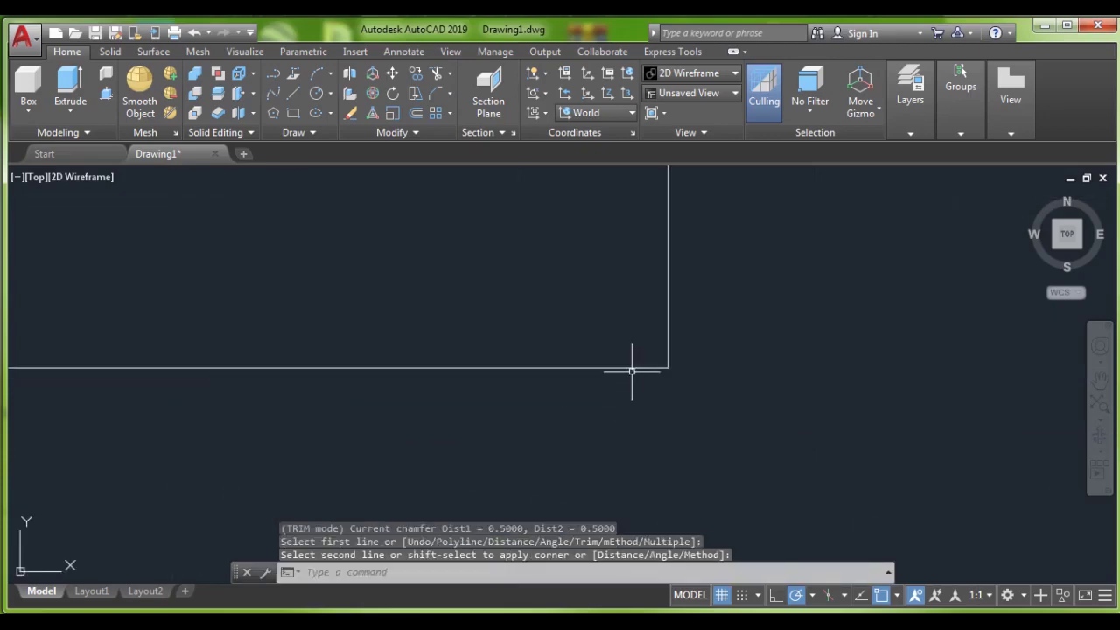
pyautogui.scroll(-4, 631, 371)
pyautogui.moveTo(638, 370); pyautogui.dragTo(625, 408, button='middle')
pyautogui.scroll(2, 625, 407)
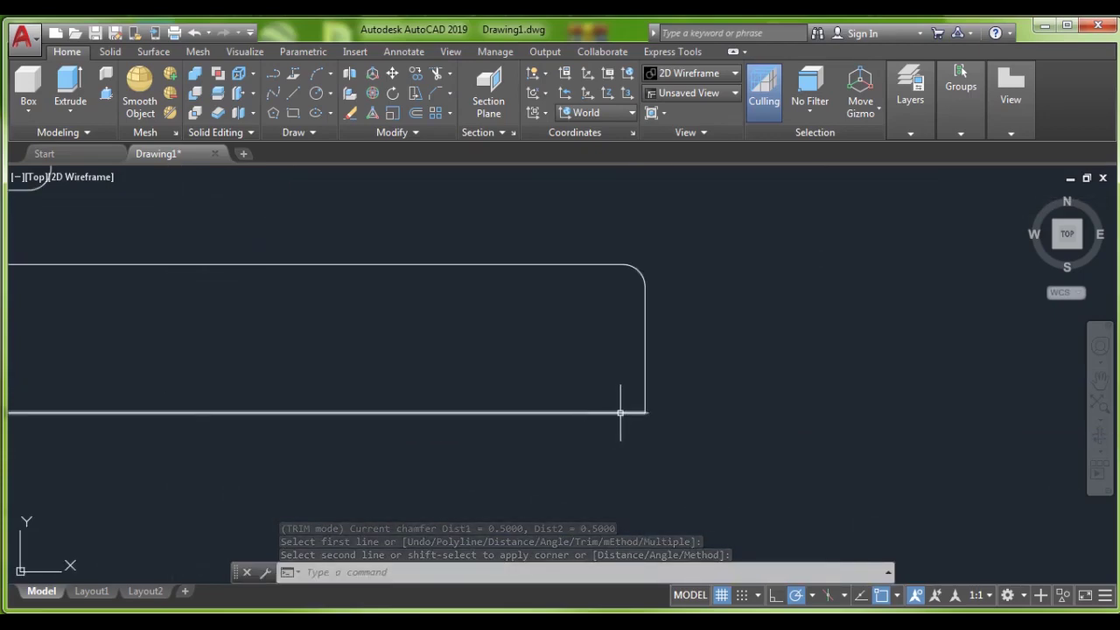
pyautogui.press('Return')
pyautogui.click(621, 412)
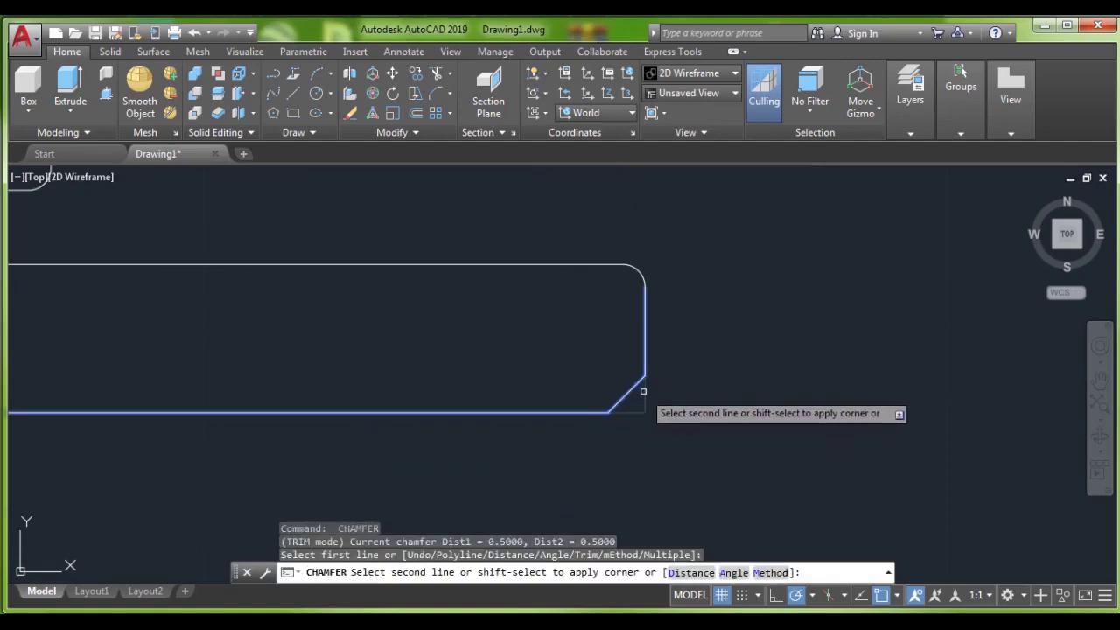
pyautogui.click(643, 391)
pyautogui.scroll(-4, 585, 407)
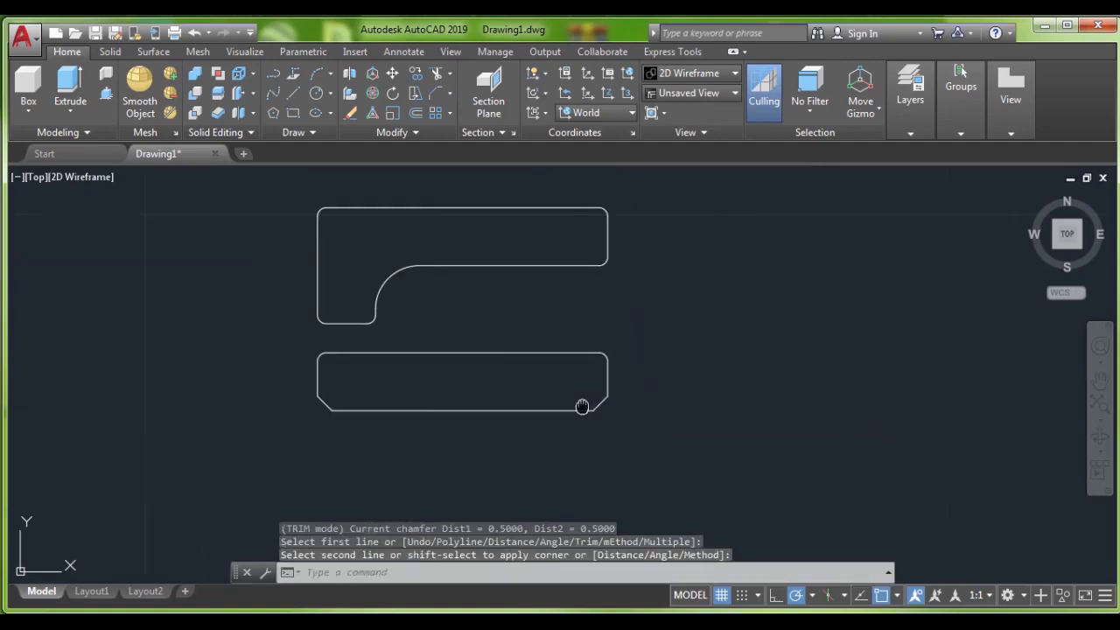
pyautogui.moveTo(582, 406); pyautogui.dragTo(776, 445, button='middle')
# - Use JOIN to merge the lower shape's top edge, rounded corners, sides, chamfers and bottom edge
pyautogui.write('j')
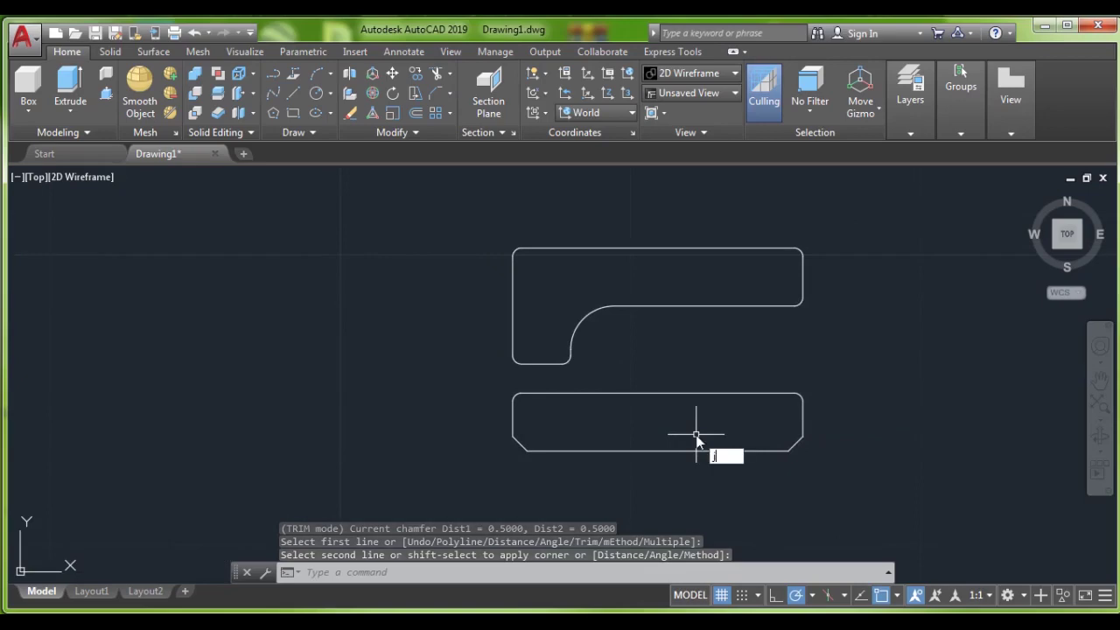
pyautogui.press('Return')
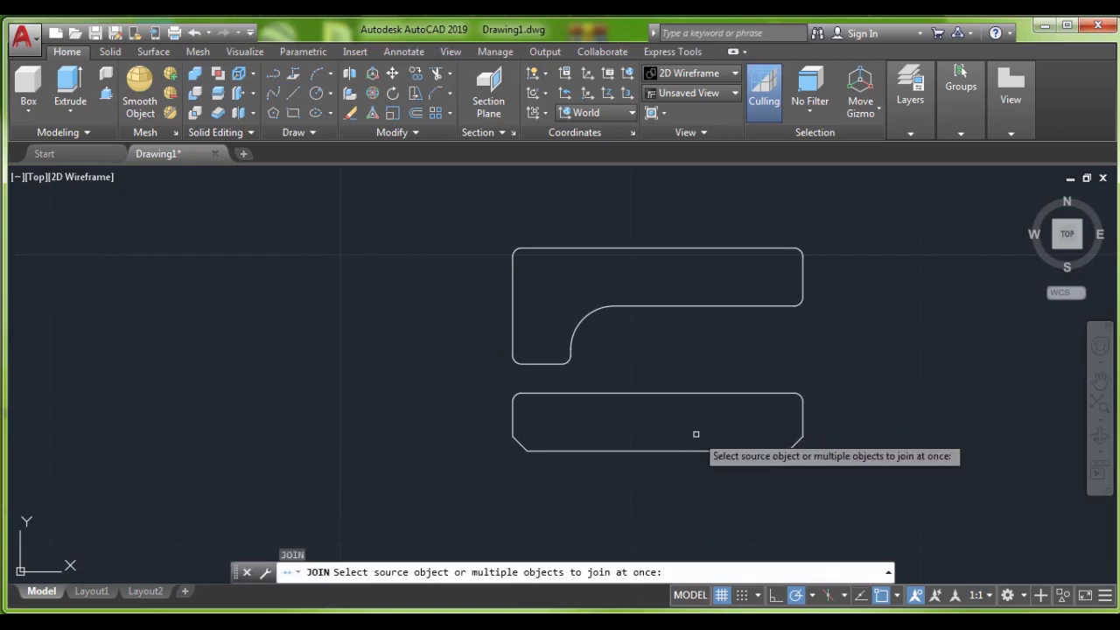
pyautogui.click(526, 395)
pyautogui.click(513, 397)
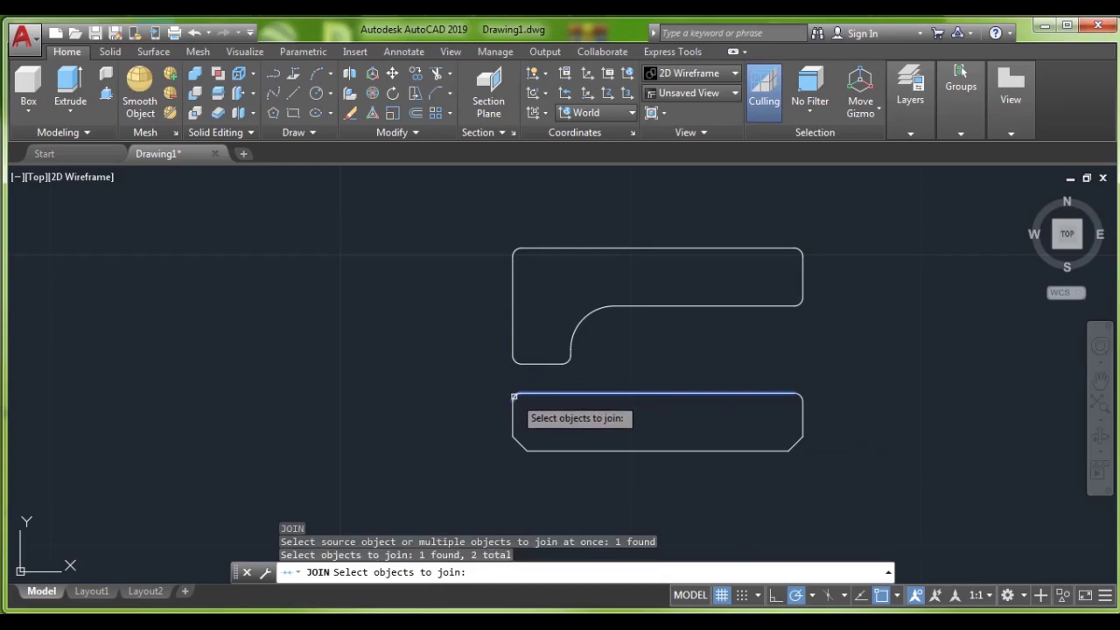
pyautogui.click(513, 413)
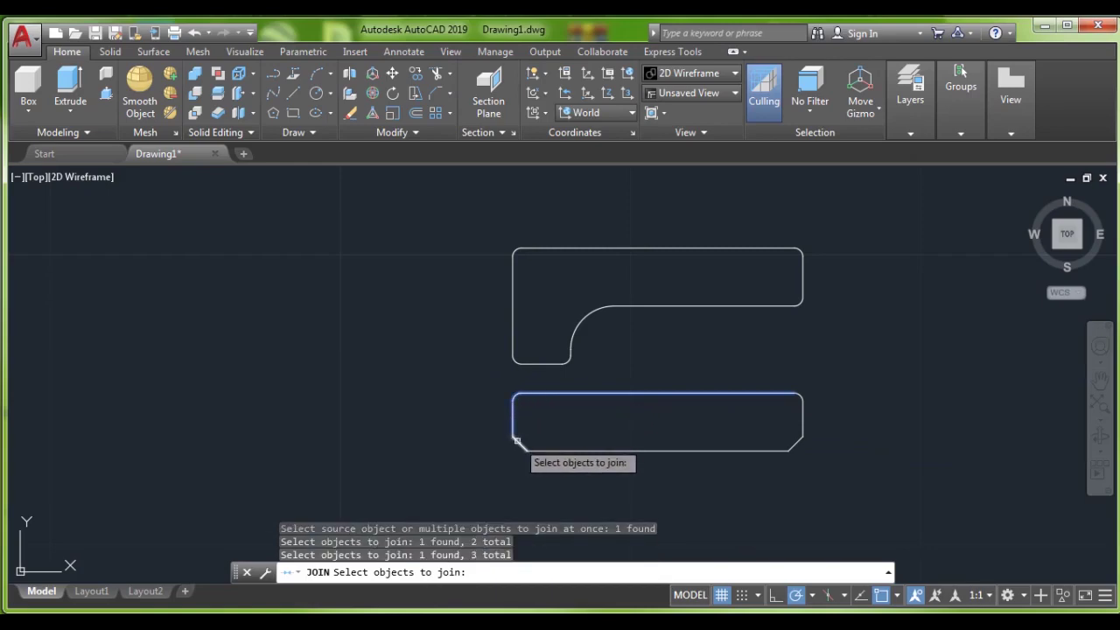
pyautogui.click(518, 443)
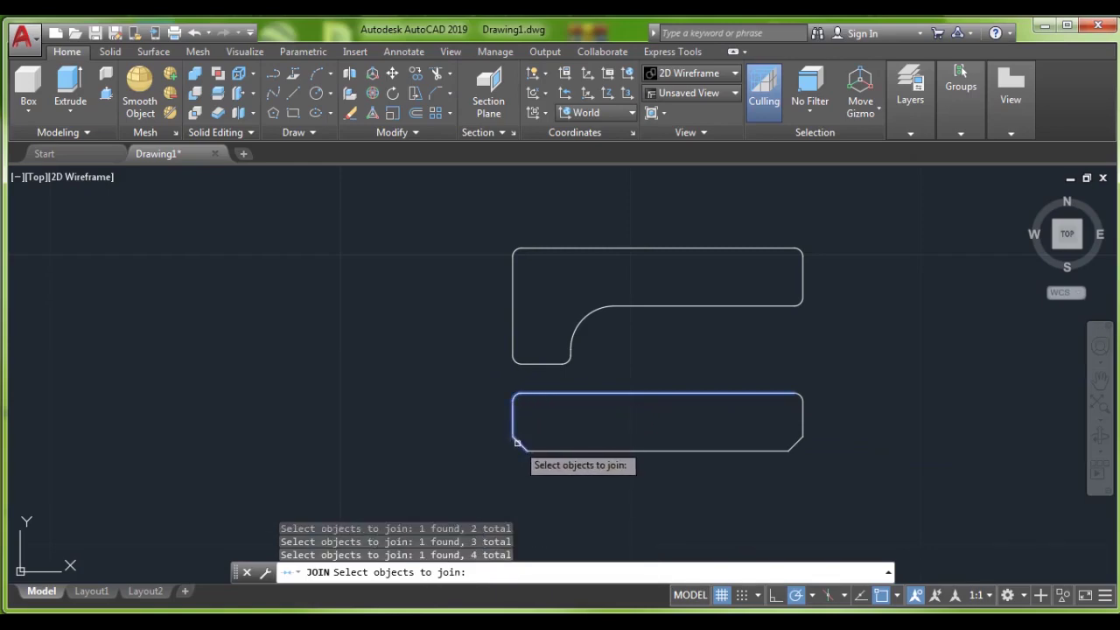
pyautogui.click(568, 450)
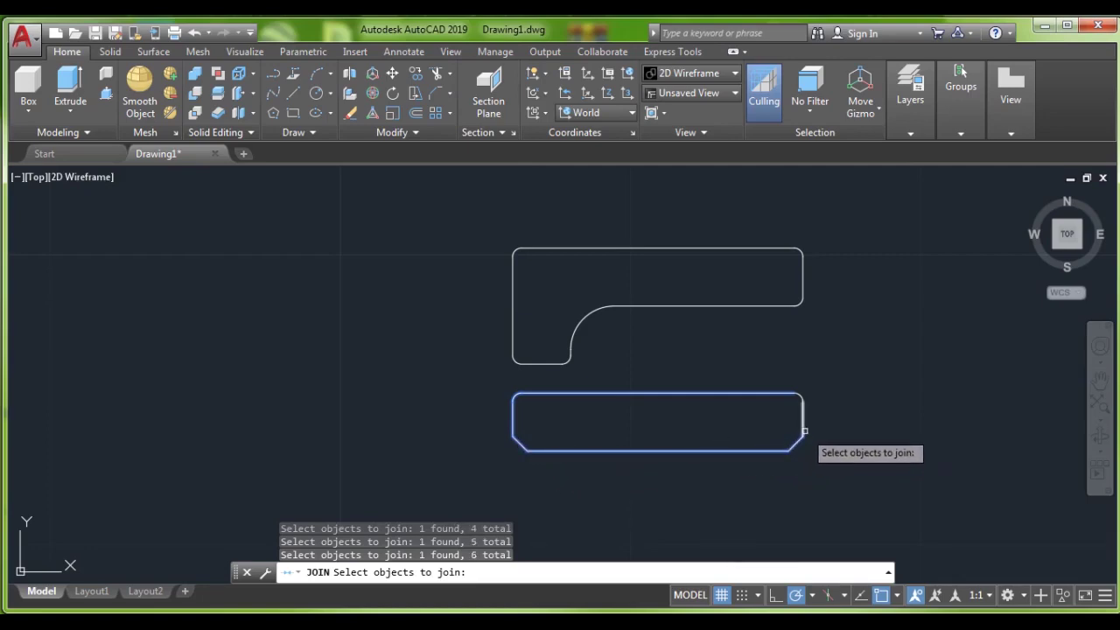
pyautogui.click(802, 429)
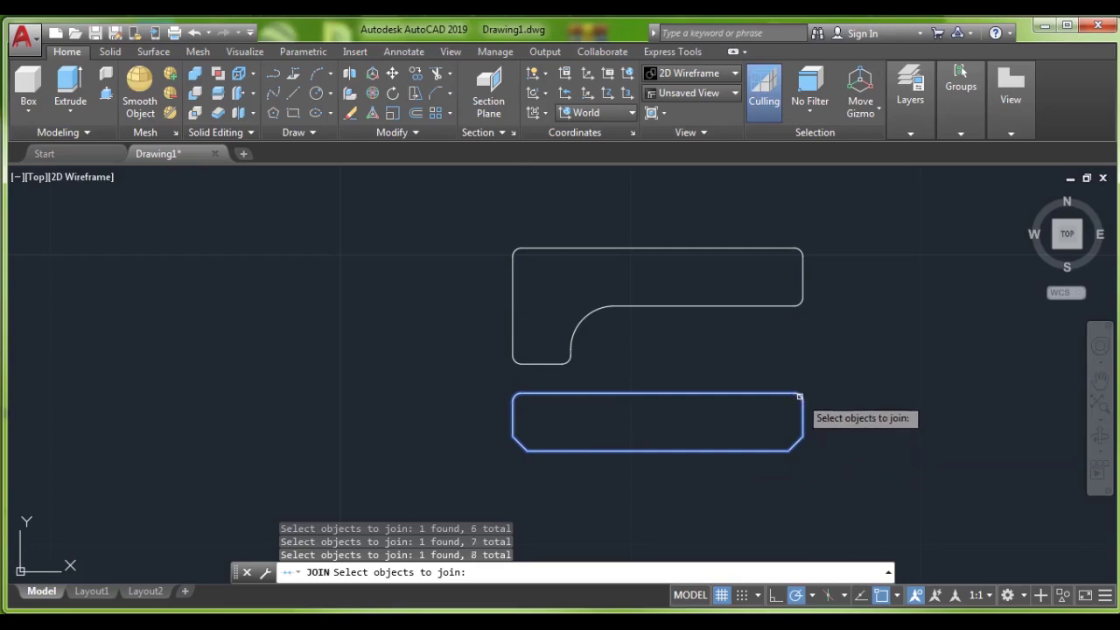
pyautogui.press('Return')
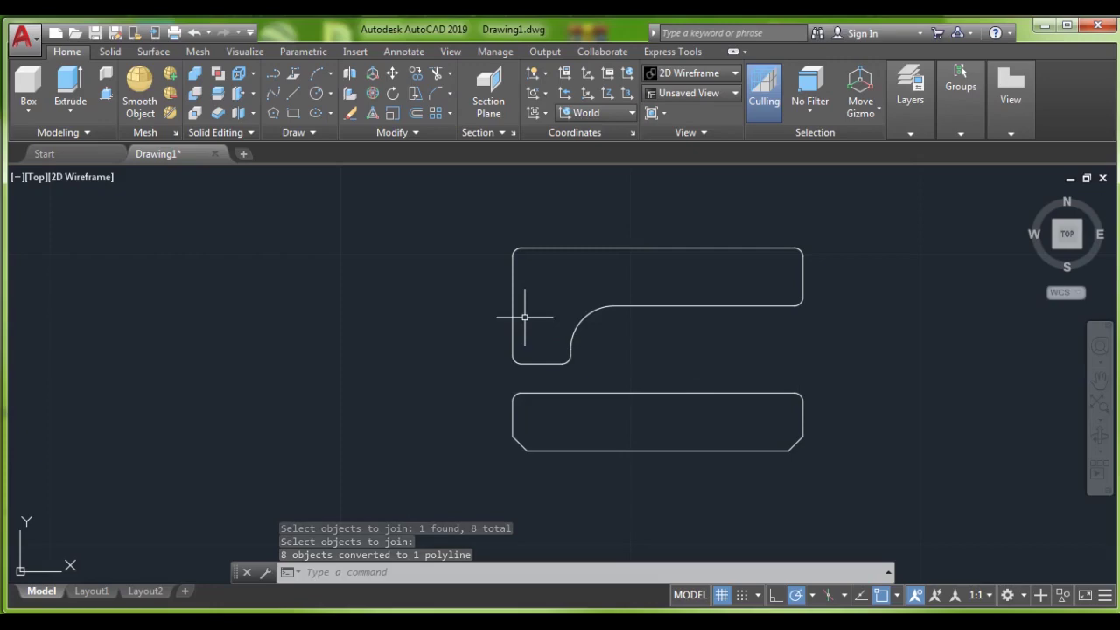
# - Mirror the lower profile across its bottom edge with the source deleted, then undo it
pyautogui.click(448, 128)
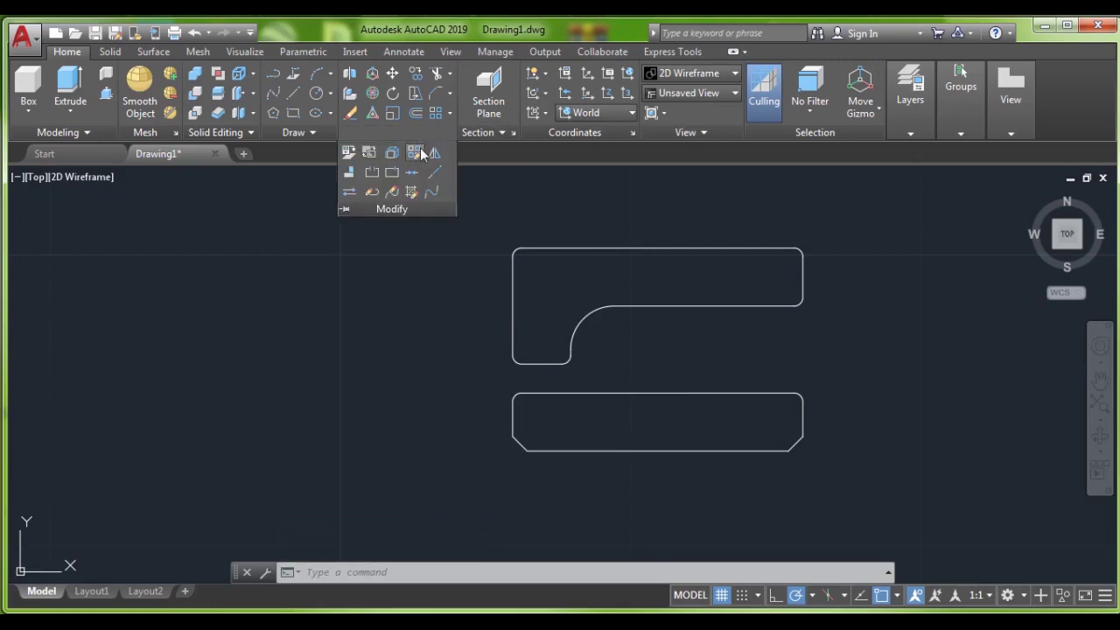
pyautogui.click(434, 154)
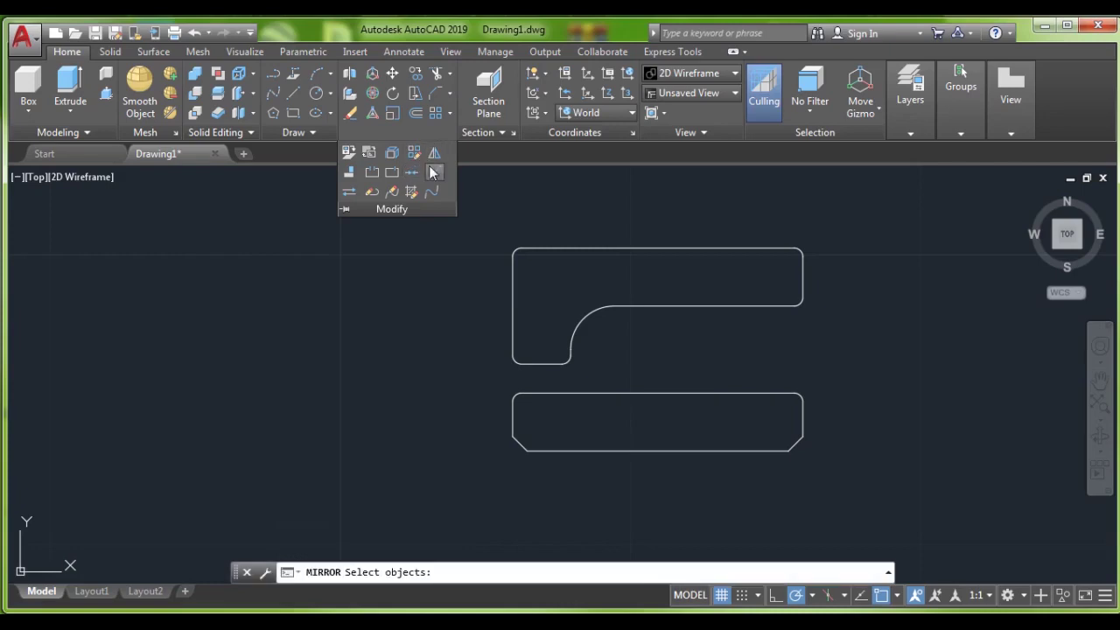
pyautogui.click(434, 154)
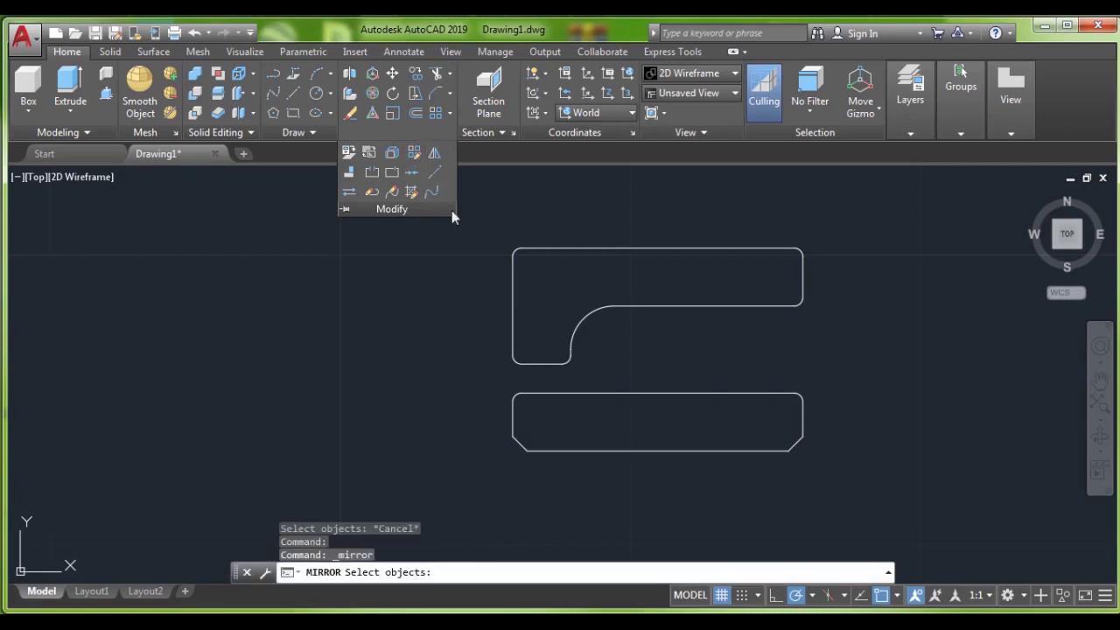
pyautogui.click(570, 394)
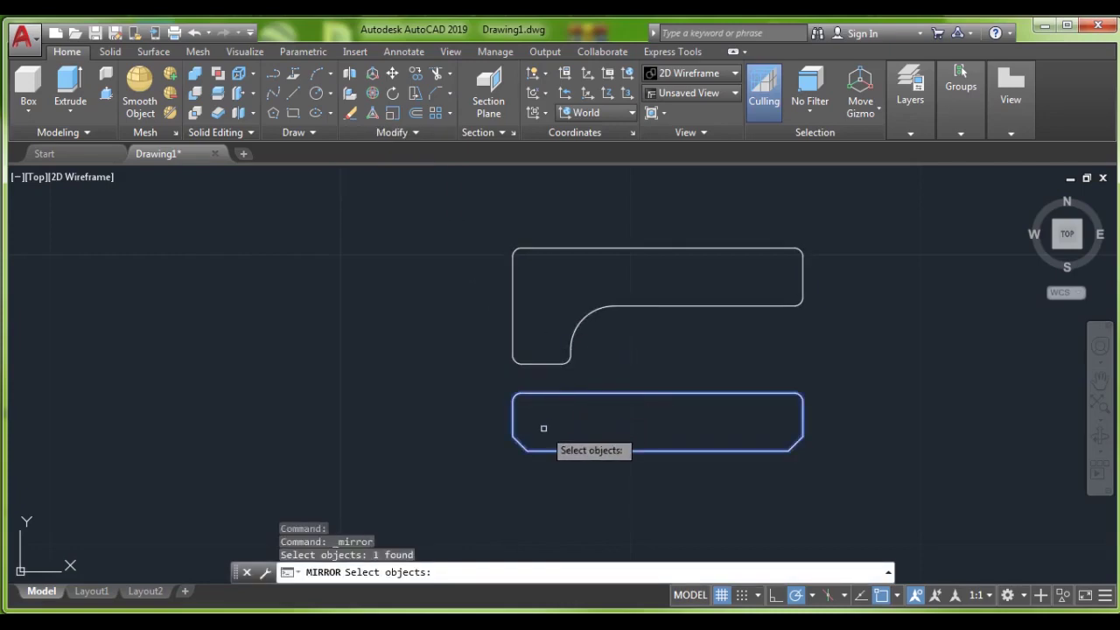
pyautogui.press('Return')
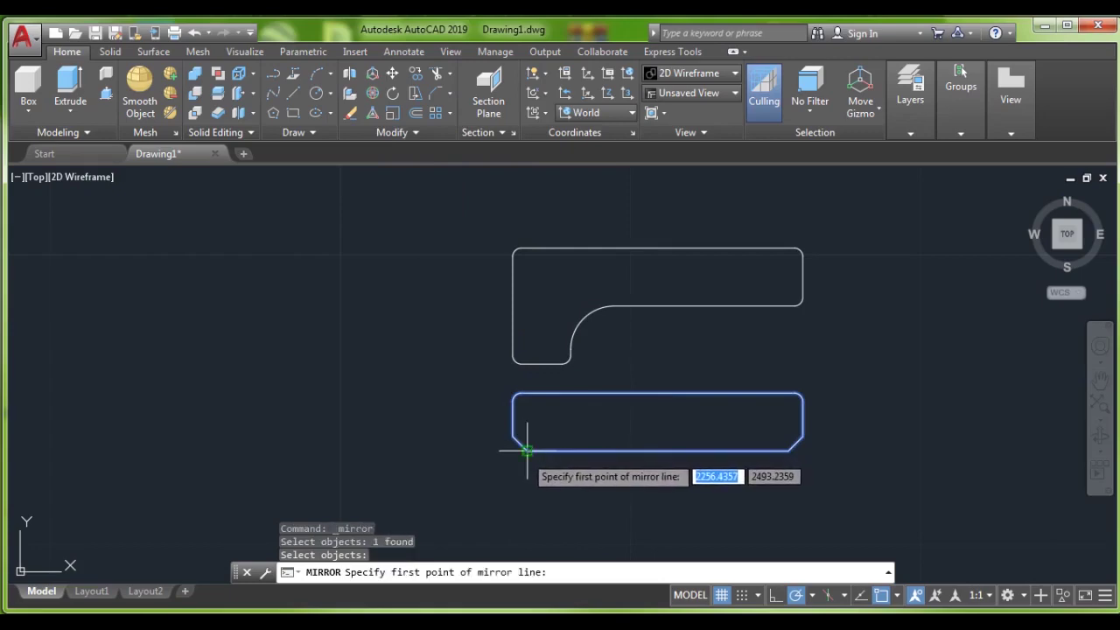
pyautogui.click(525, 452)
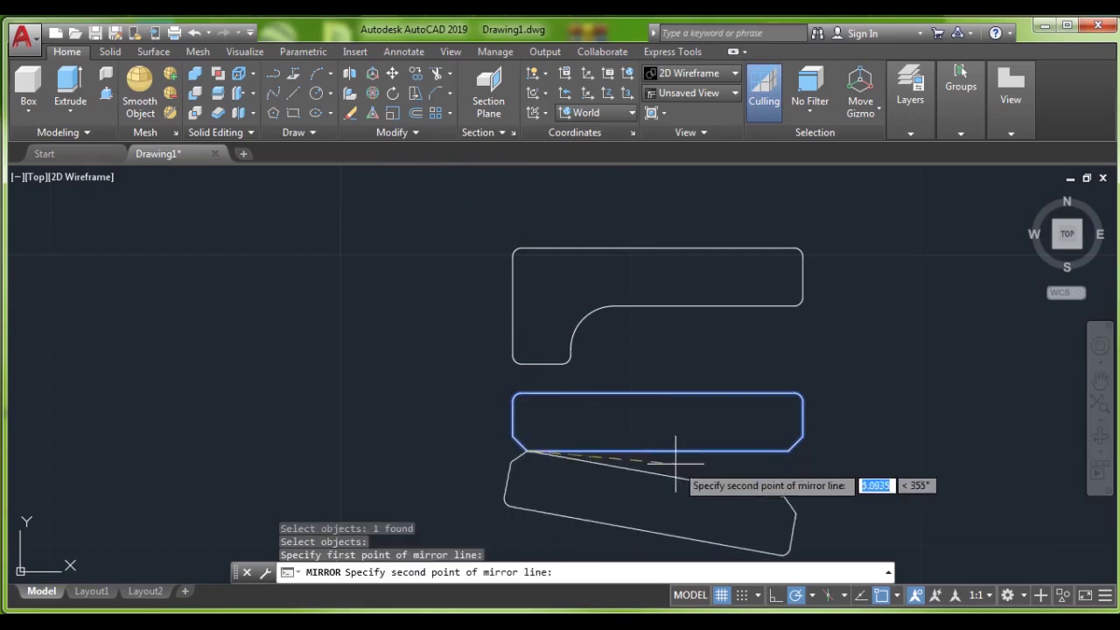
pyautogui.click(786, 452)
pyautogui.moveTo(710, 462)
pyautogui.mouseDown(button='middle')
pyautogui.moveTo(642, 429)
pyautogui.moveTo(599, 434)
pyautogui.mouseUp(button='middle')
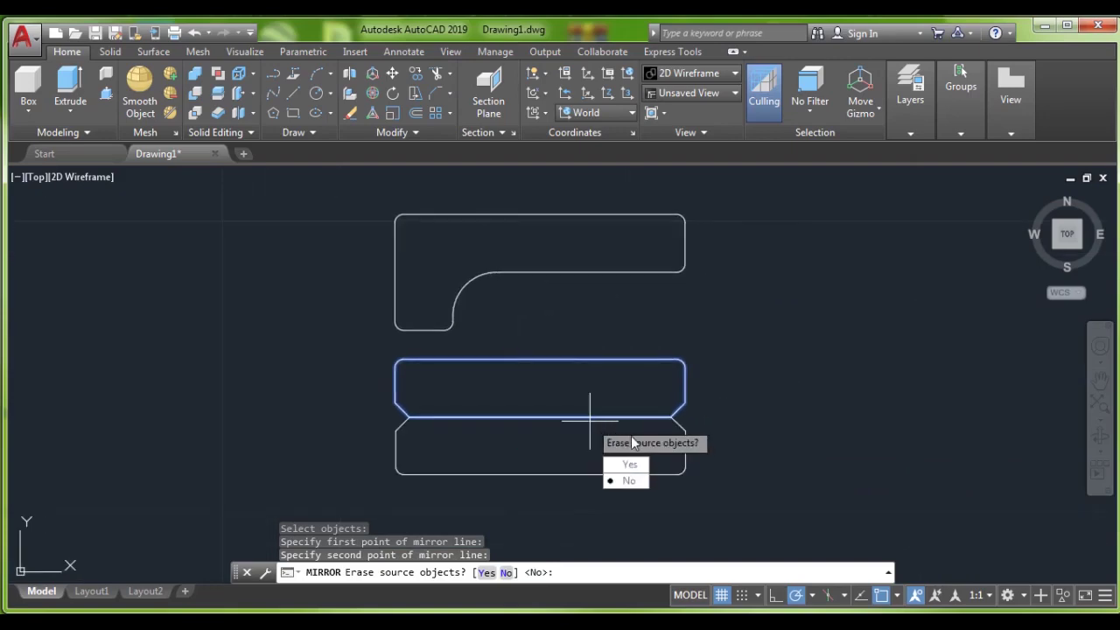
pyautogui.click(629, 465)
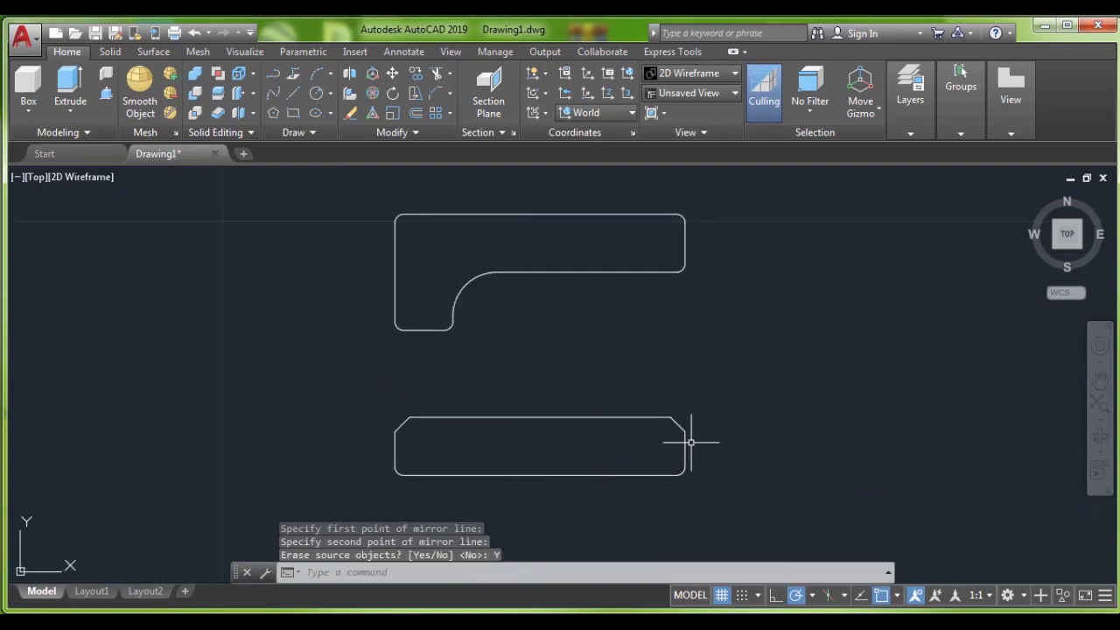
pyautogui.hotkey('ctrl', 'z')
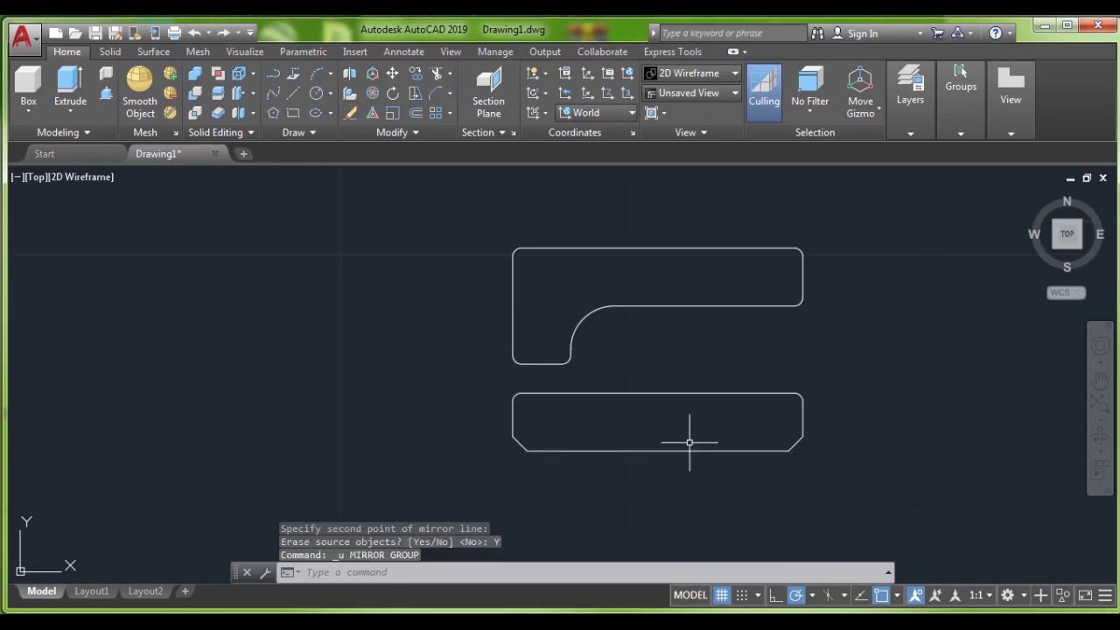
# - Mirror the lower chamfered profile across its bottom edge, keeping the original
pyautogui.write('m')
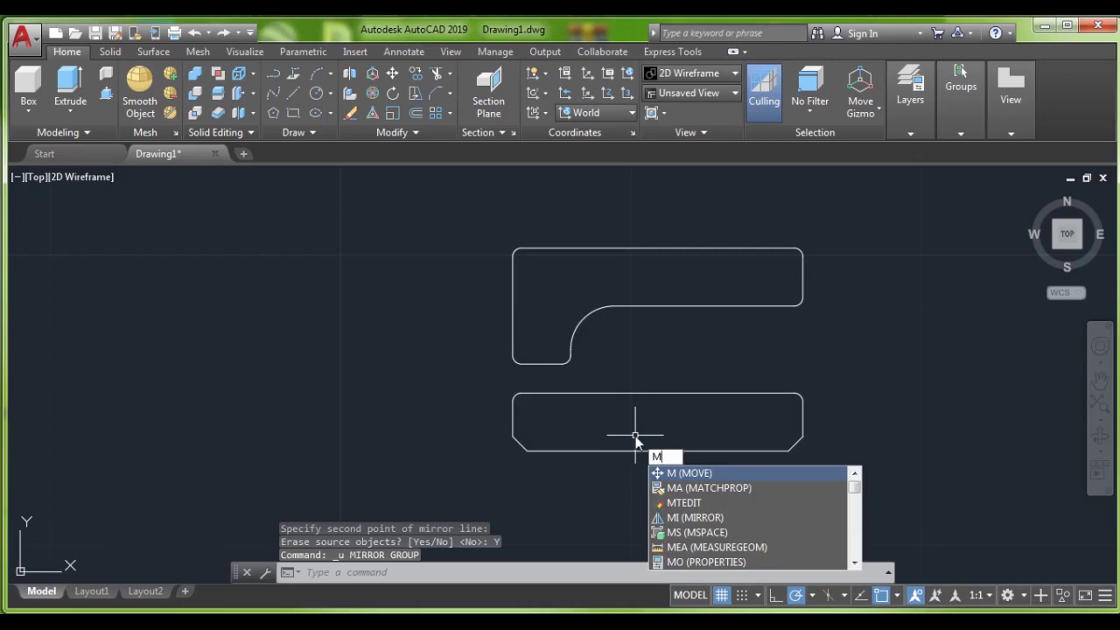
pyautogui.click(683, 517)
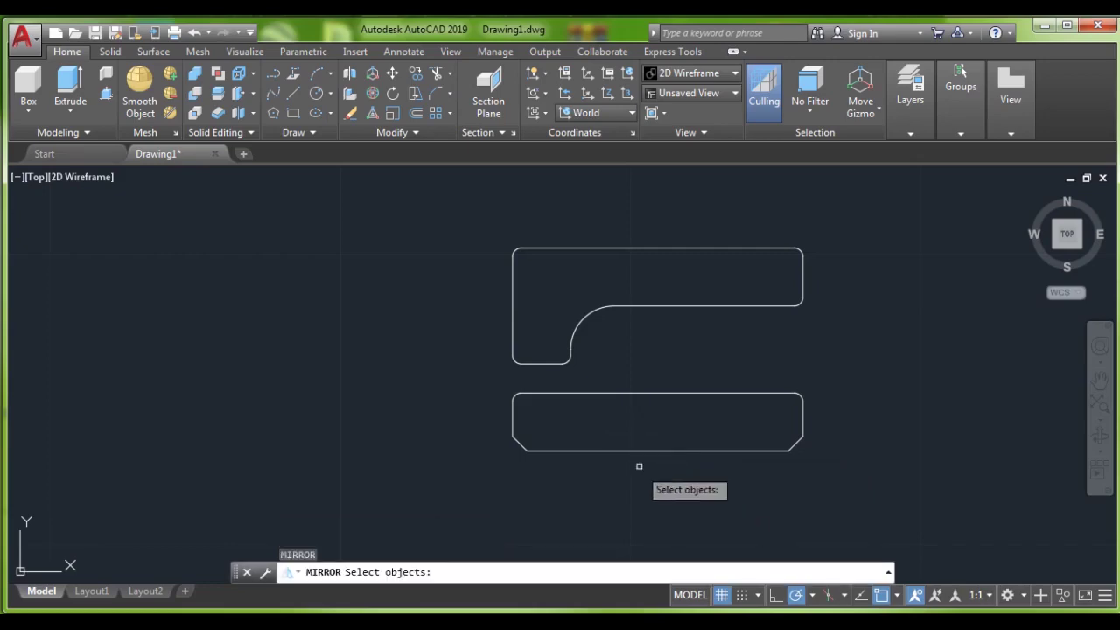
pyautogui.click(627, 452)
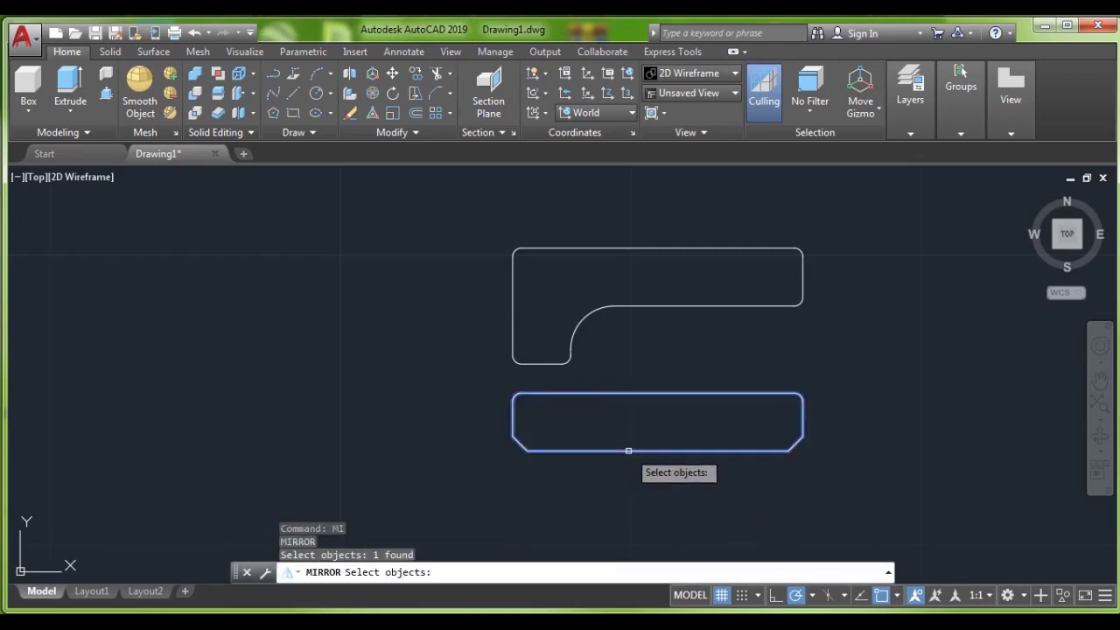
pyautogui.press('Return')
pyautogui.click(525, 450)
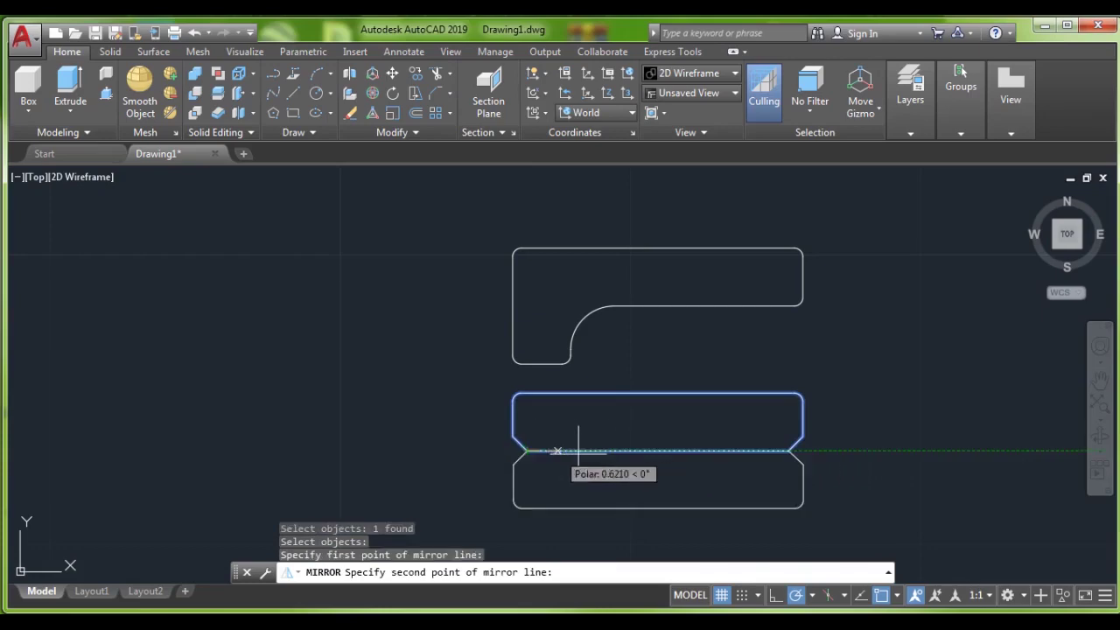
pyautogui.click(787, 452)
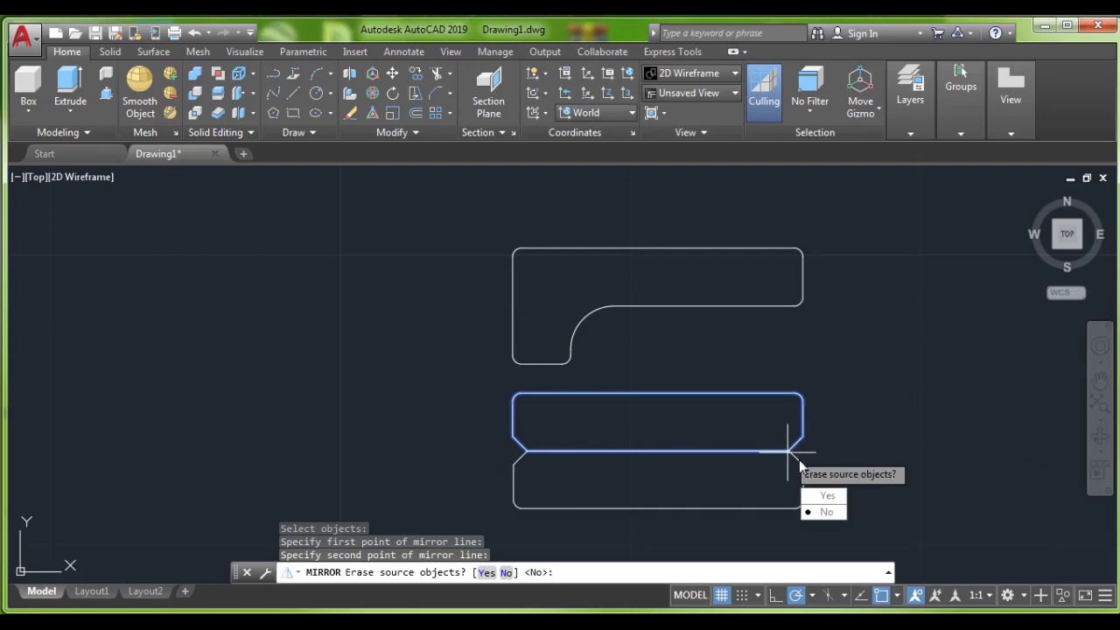
pyautogui.press('Return')
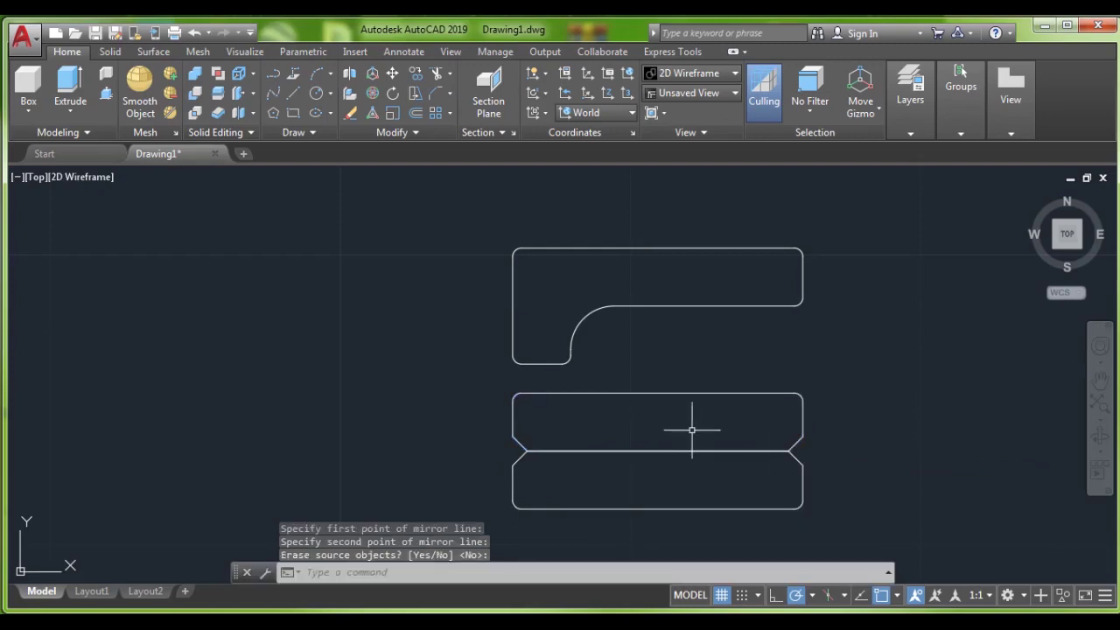
pyautogui.moveTo(691, 430); pyautogui.dragTo(641, 369, button='middle')
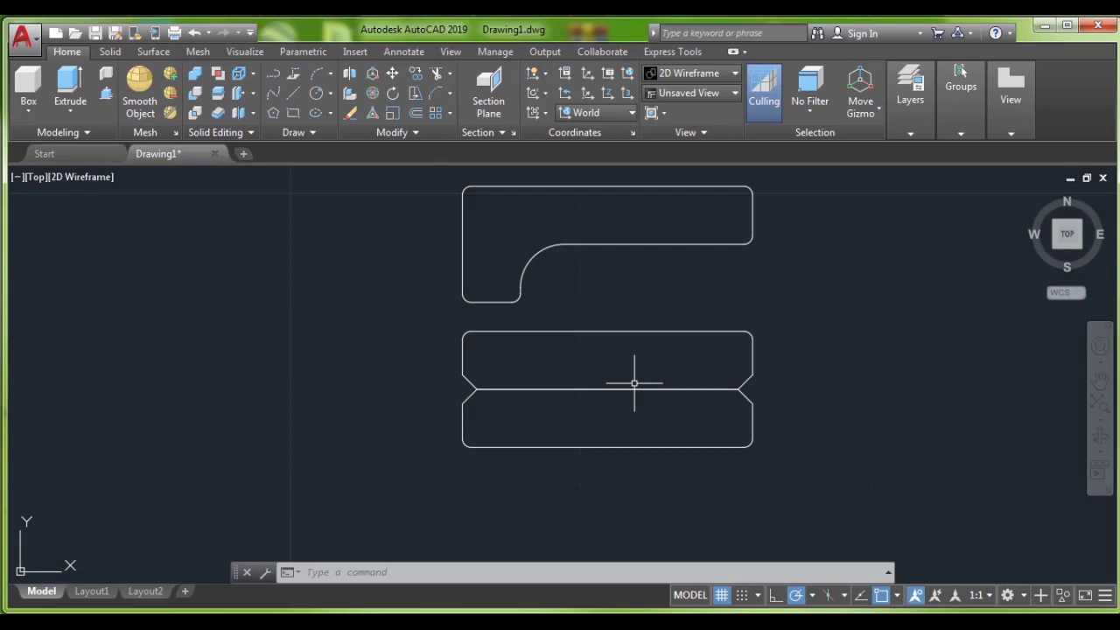
pyautogui.scroll(-2, 671, 242)
pyautogui.scroll(-2, 682, 257)
pyautogui.moveTo(683, 257); pyautogui.dragTo(592, 333, button='middle')
pyautogui.scroll(2, 574, 333)
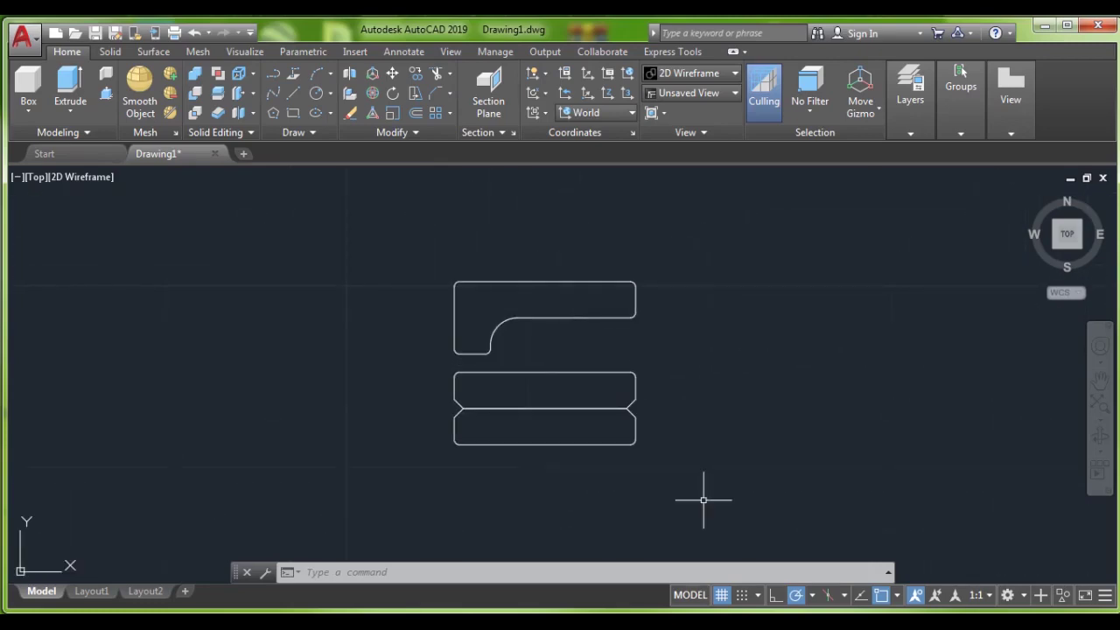
pyautogui.write('J')
pyautogui.press('Return')
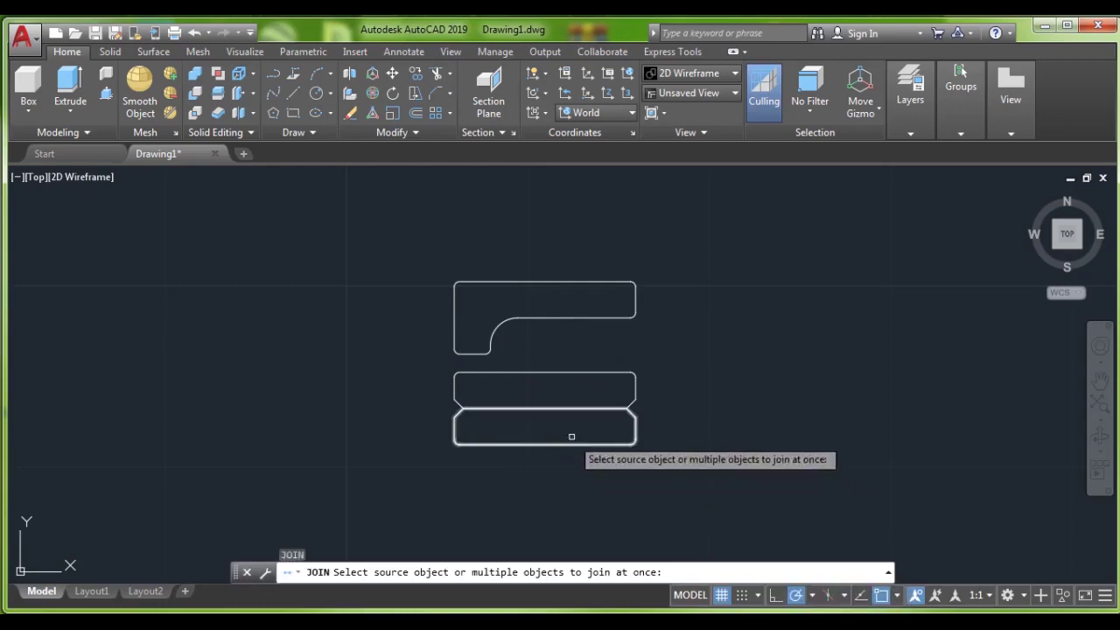
pyautogui.click(606, 361)
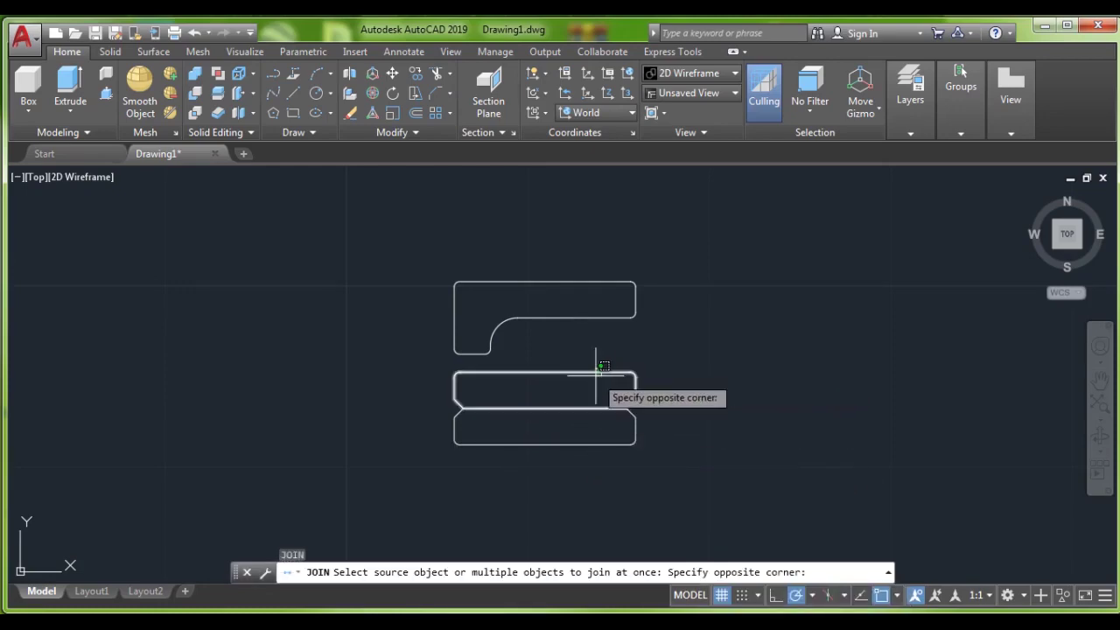
pyautogui.click(595, 375)
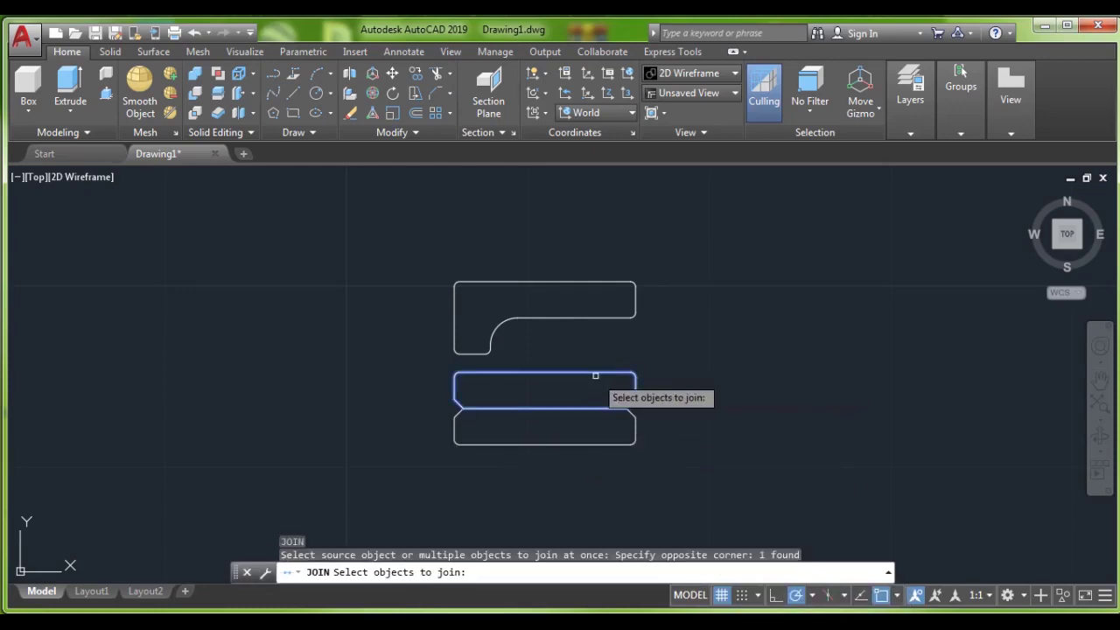
pyautogui.click(615, 444)
pyautogui.press('Return')
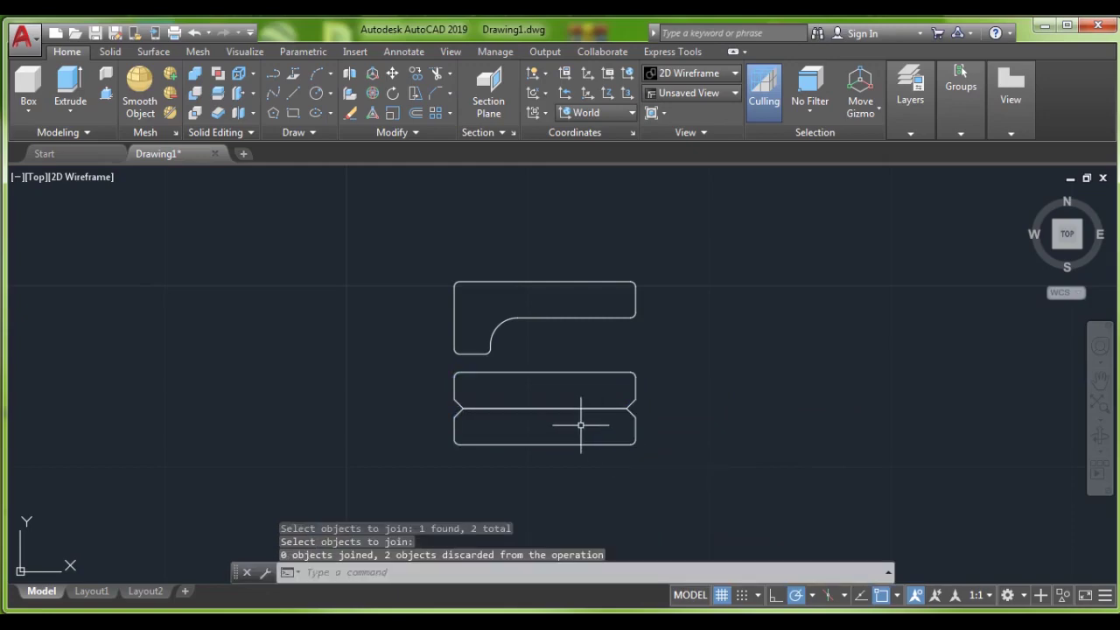
pyautogui.moveTo(598, 425); pyautogui.dragTo(703, 429, button='middle')
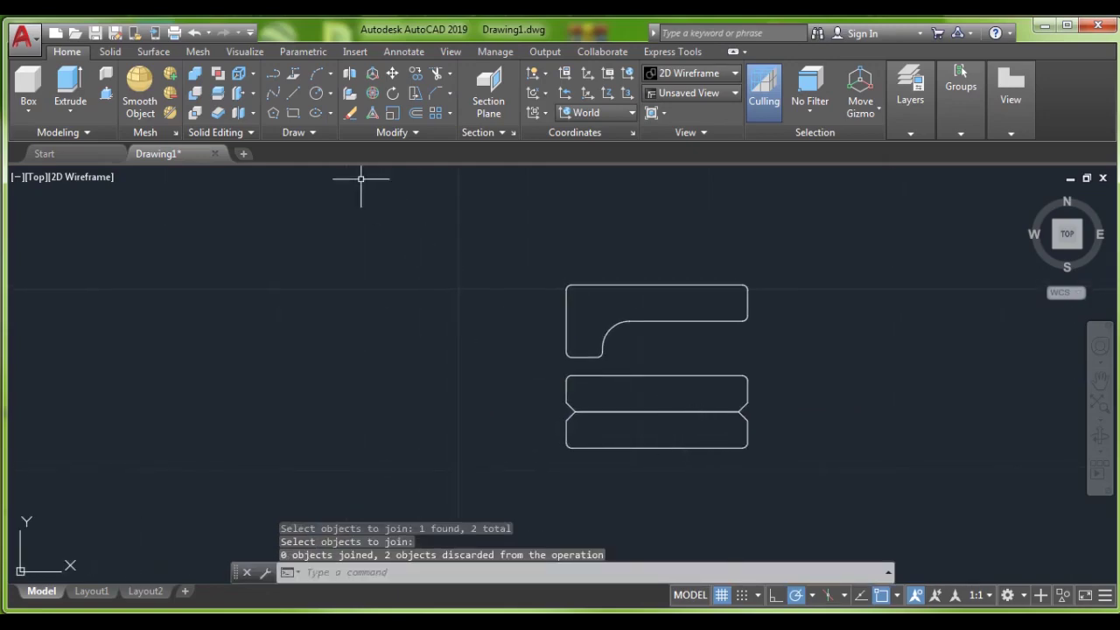
# - Start the Line command from the Draw panel, leaving the workspace unchanged
pyautogui.click(292, 93)
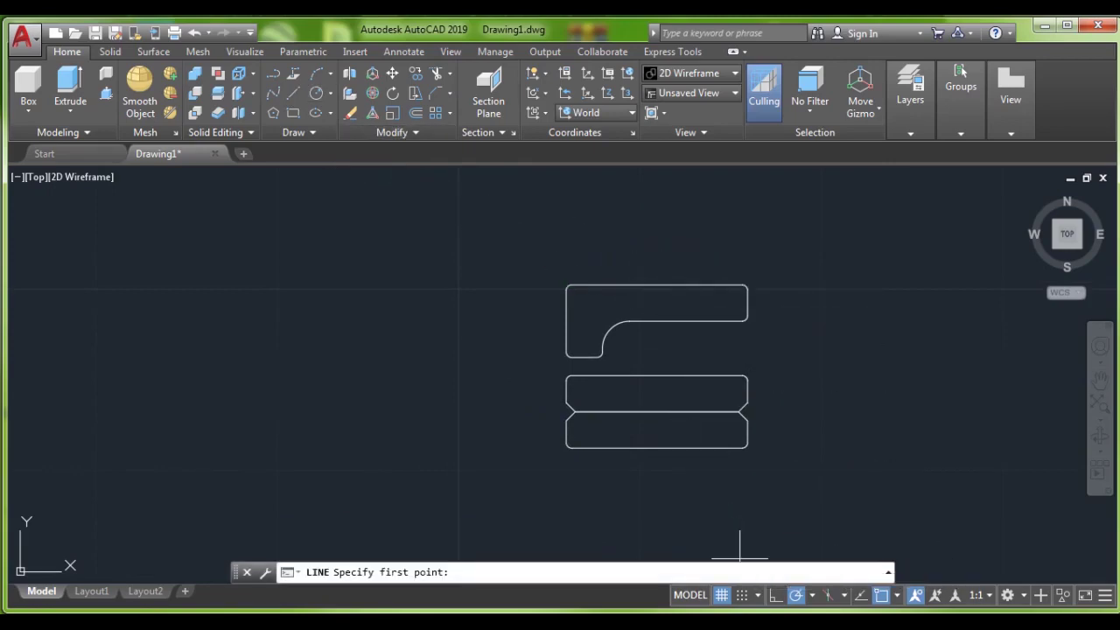
pyautogui.click(1008, 595)
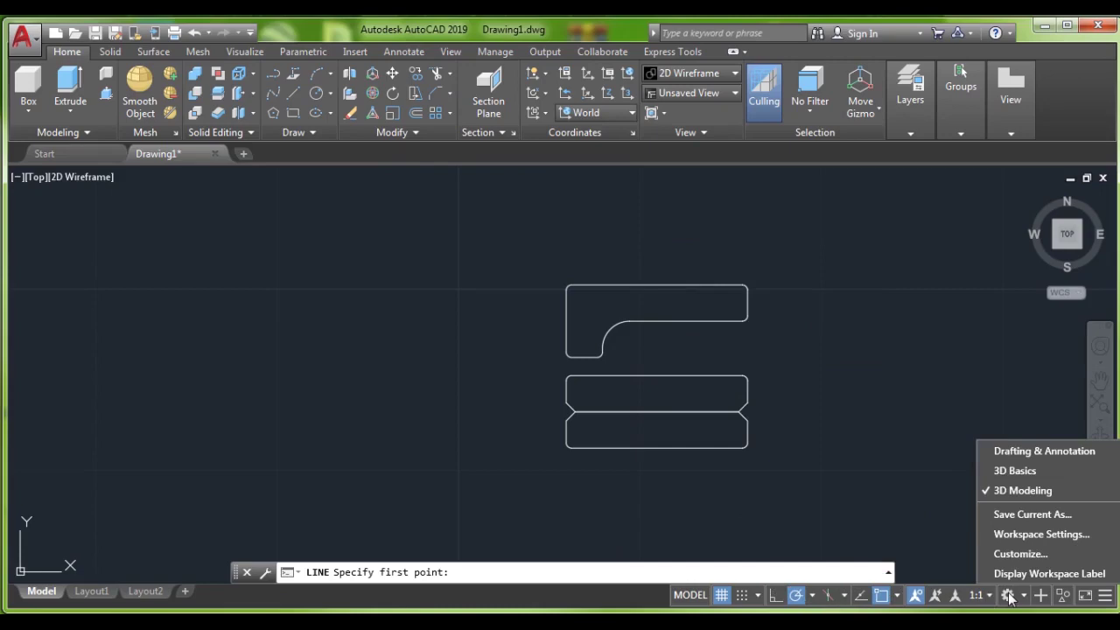
pyautogui.click(1008, 595)
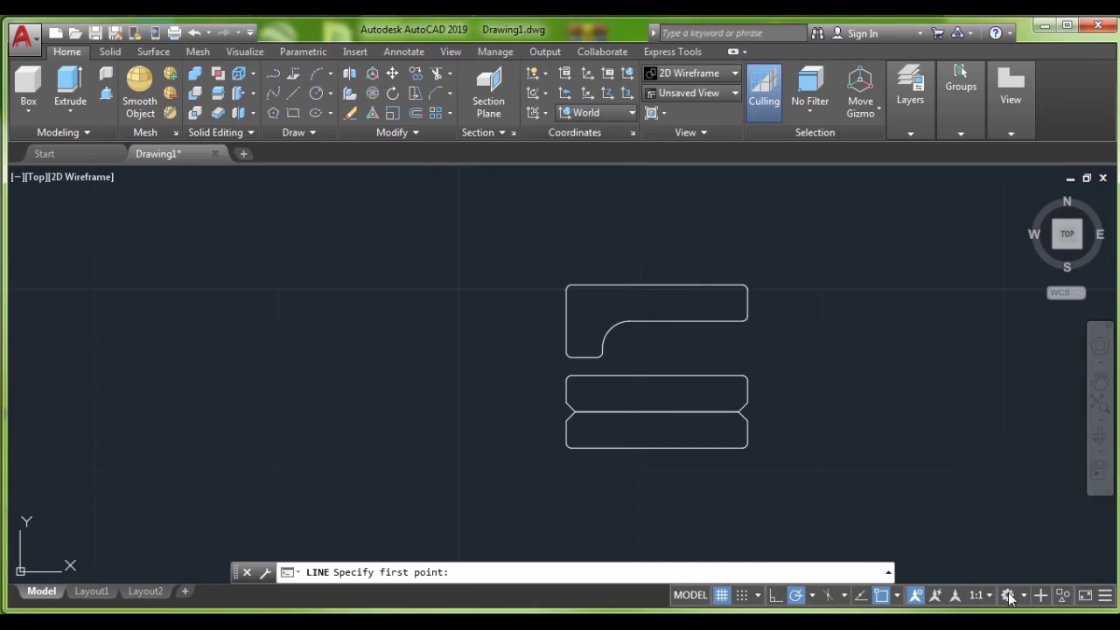
# - Enable Midpoint in the status-bar object snap modes
pyautogui.click(898, 598)
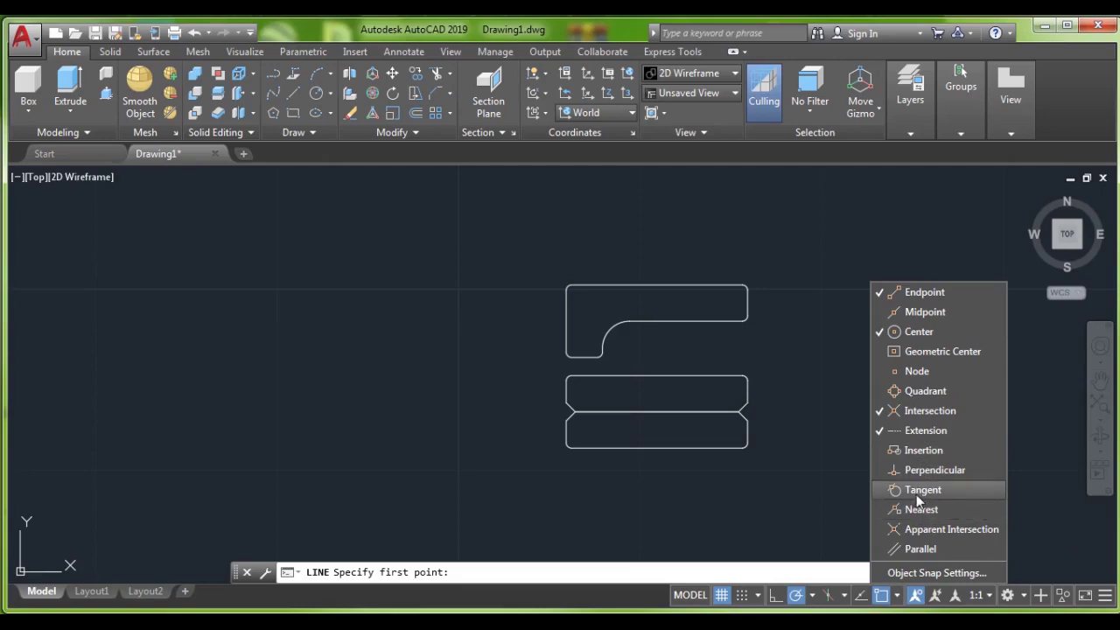
pyautogui.click(918, 315)
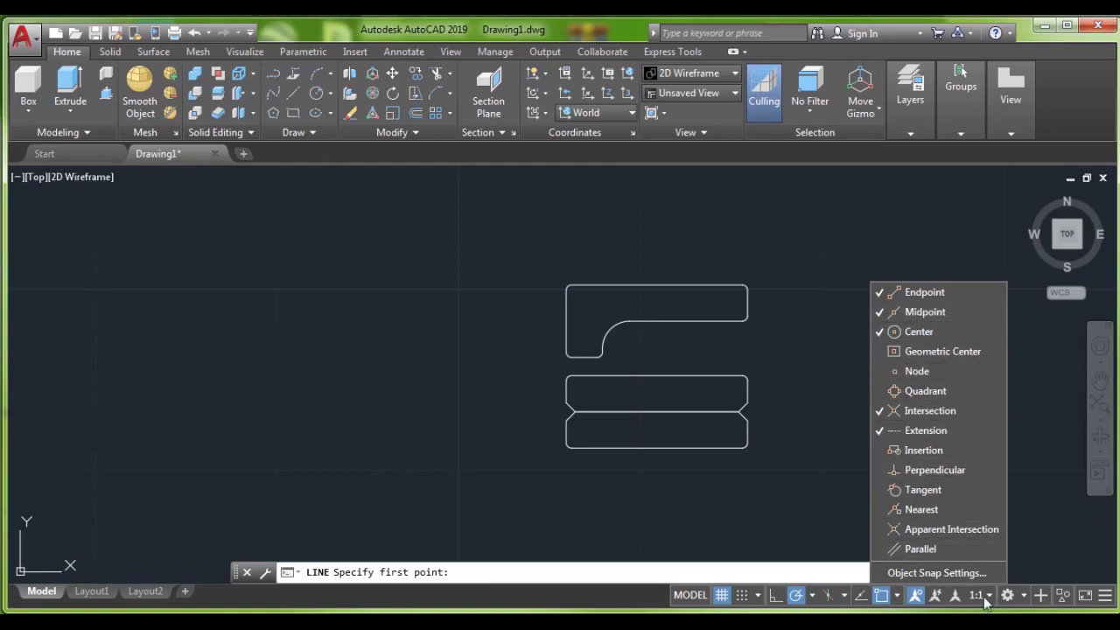
pyautogui.click(889, 599)
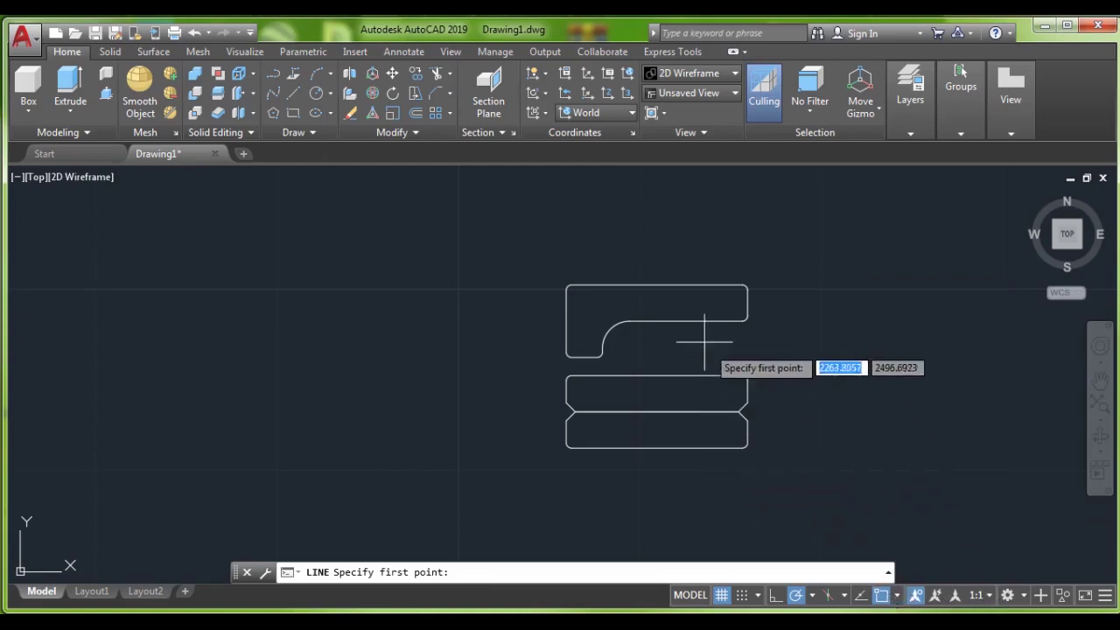
# - Draw a line from the top edge midpoint 16 units down, then 10 units right
pyautogui.click(657, 286)
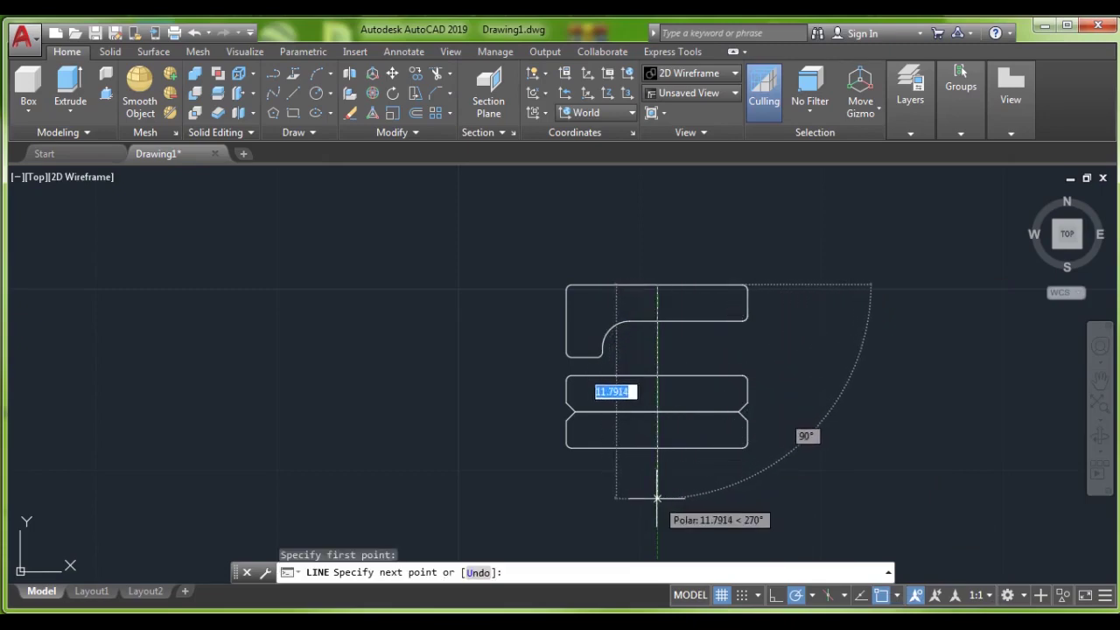
pyautogui.write('16')
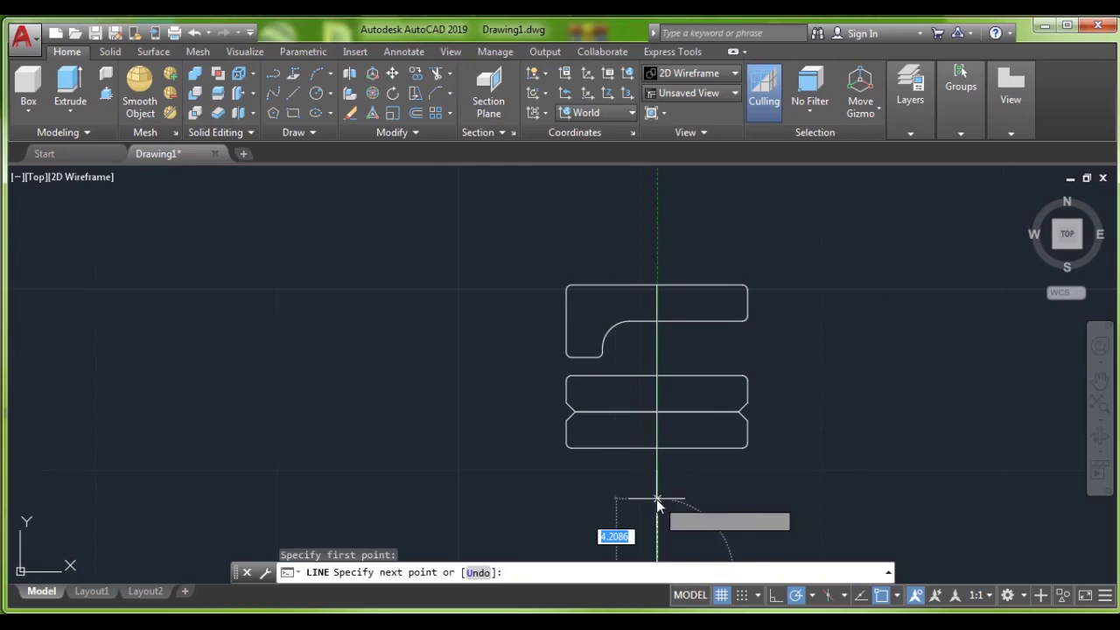
pyautogui.press('Return')
pyautogui.scroll(-2, 665, 516)
pyautogui.scroll(-1, 671, 523)
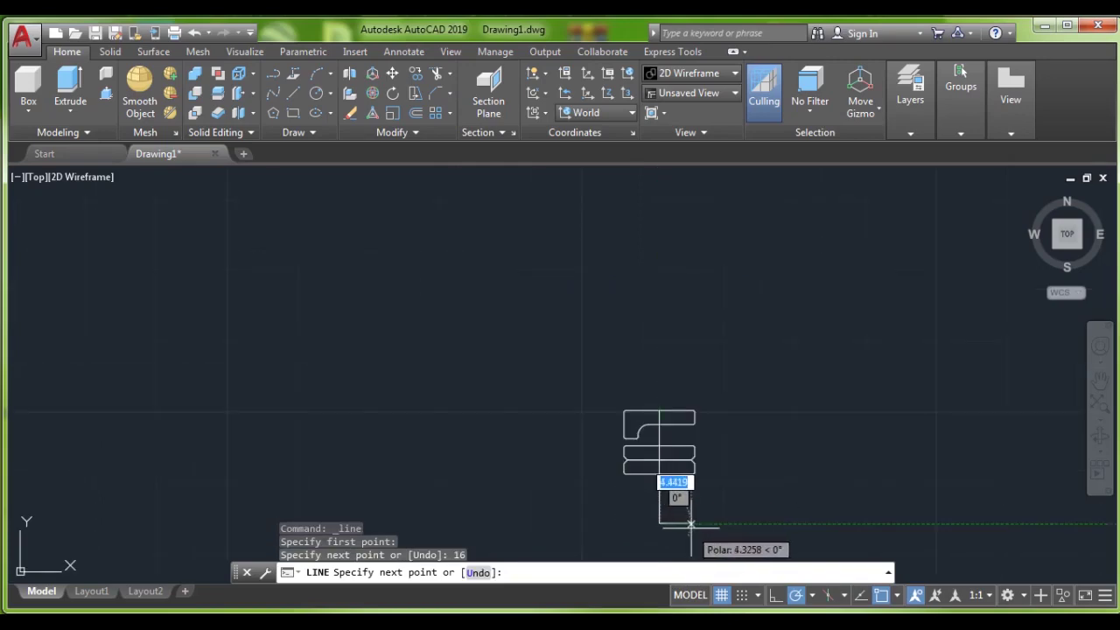
pyautogui.write('10')
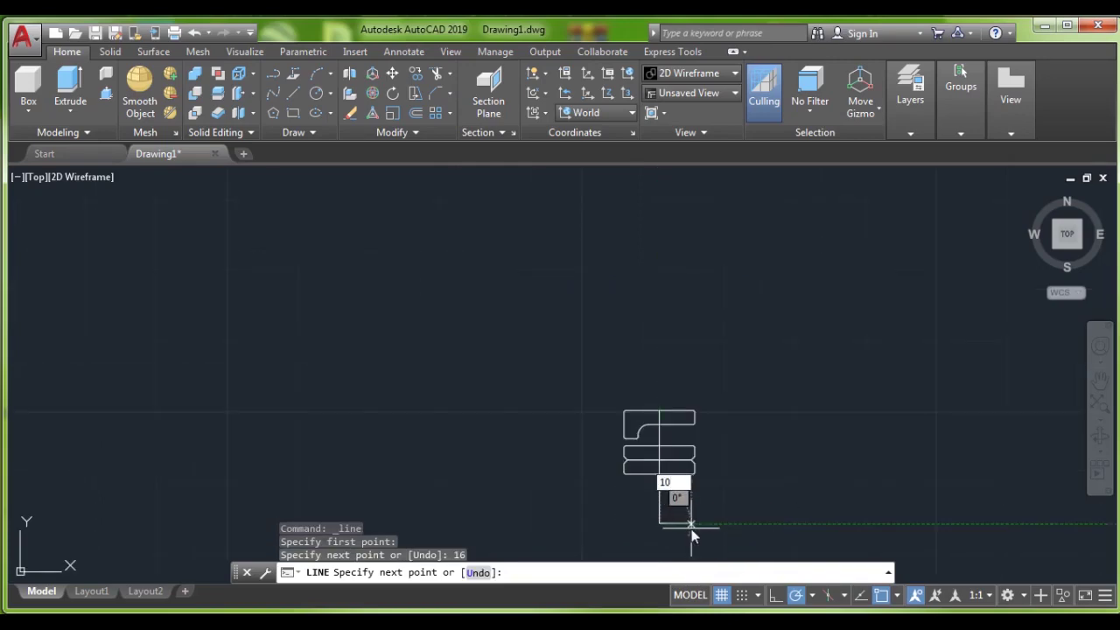
pyautogui.press('Return')
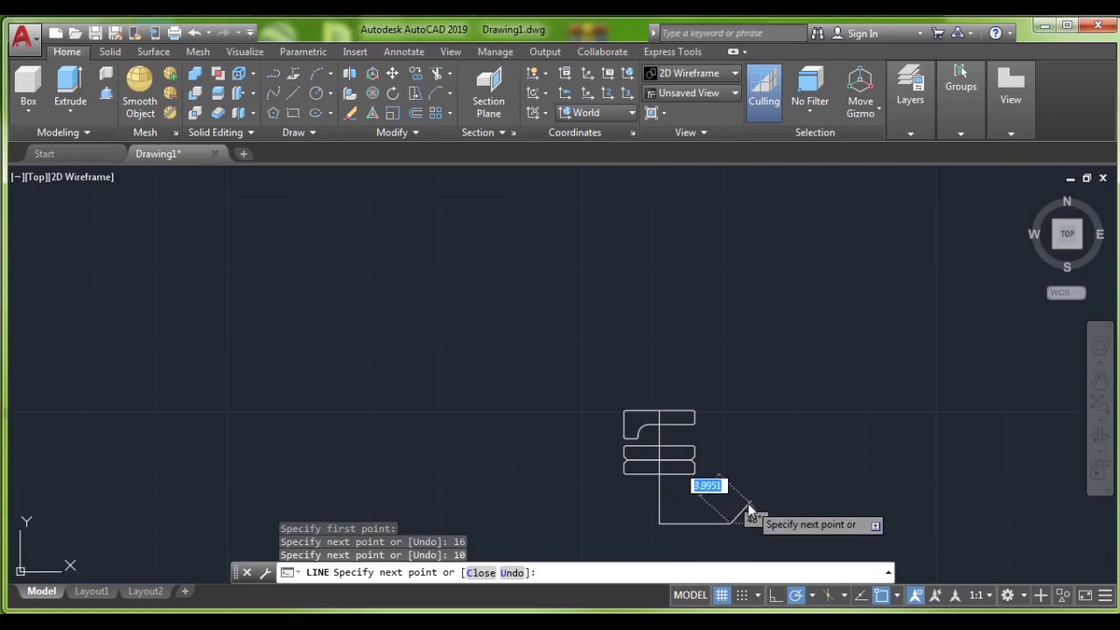
pyautogui.rightClick(748, 510)
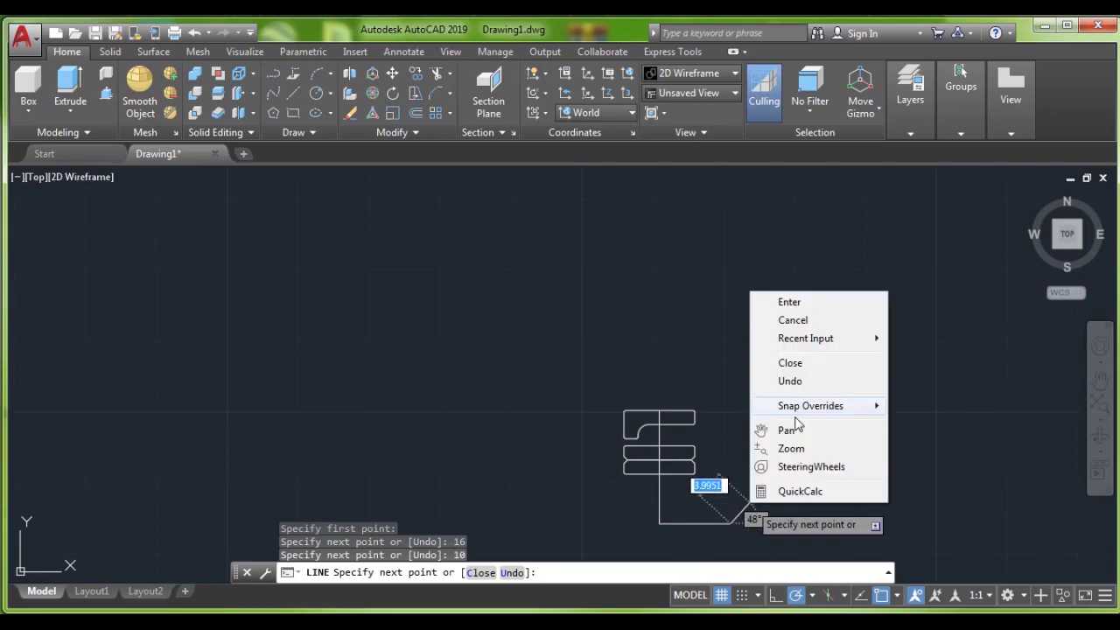
pyautogui.click(798, 303)
# - Select the vertical line running through the profiles
pyautogui.scroll(4, 720, 467)
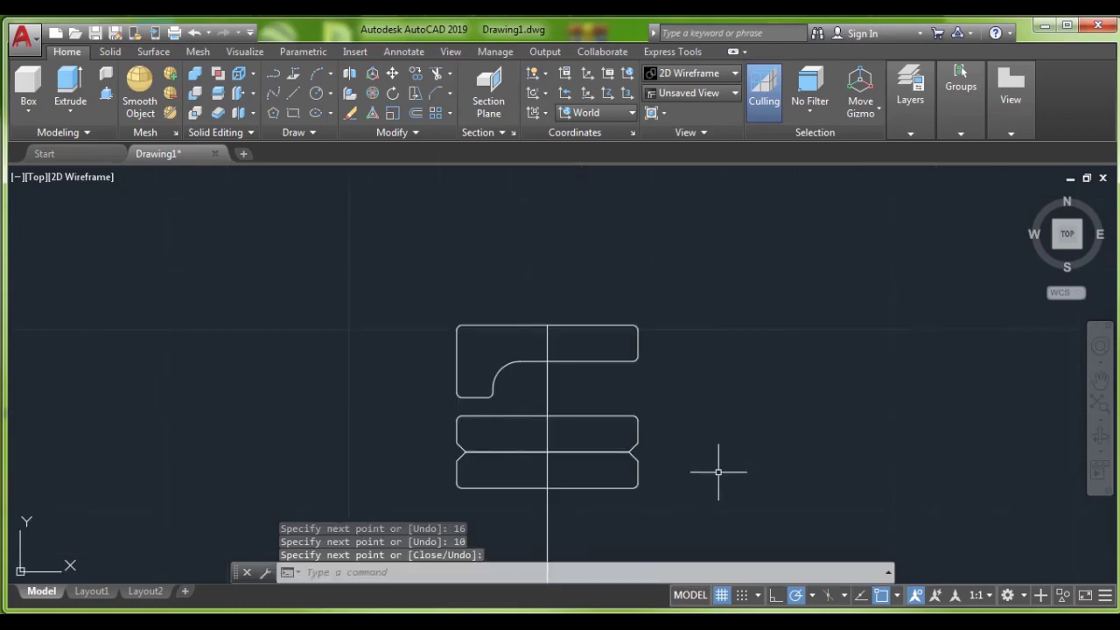
pyautogui.moveTo(720, 467); pyautogui.dragTo(809, 343, button='middle')
pyautogui.scroll(-2, 754, 372)
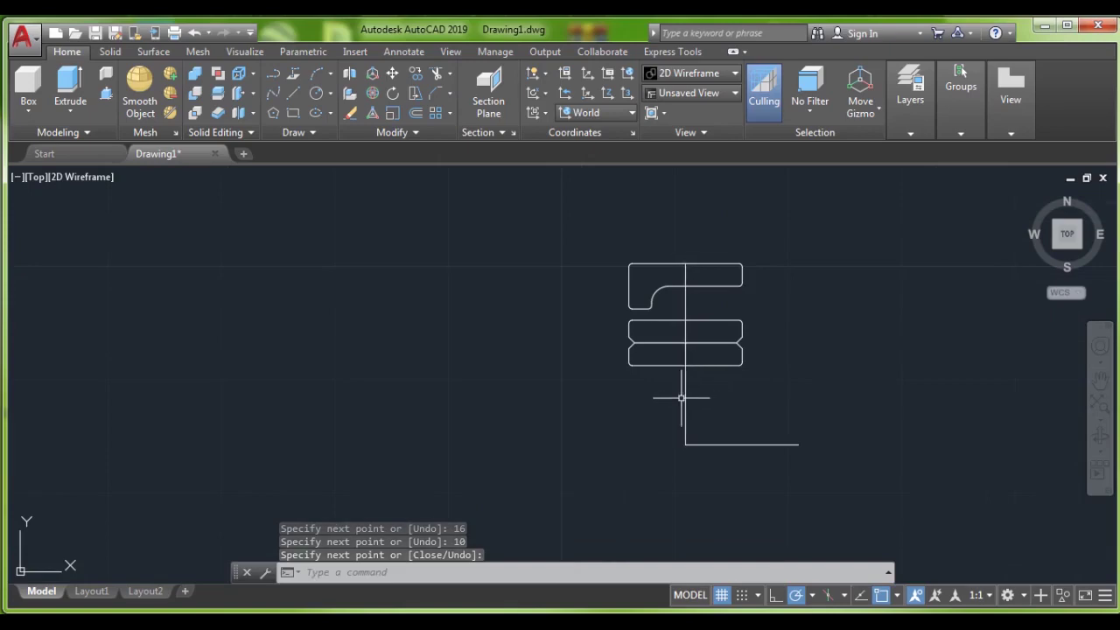
pyautogui.click(685, 397)
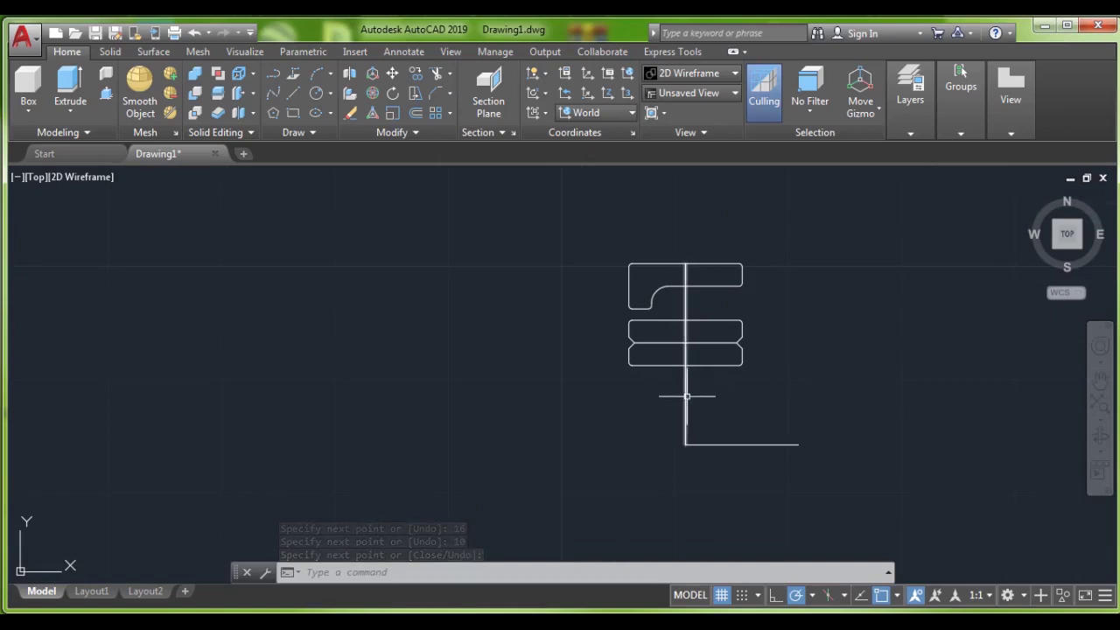
# - Delete the vertical line through the profiles
pyautogui.press('Delete')
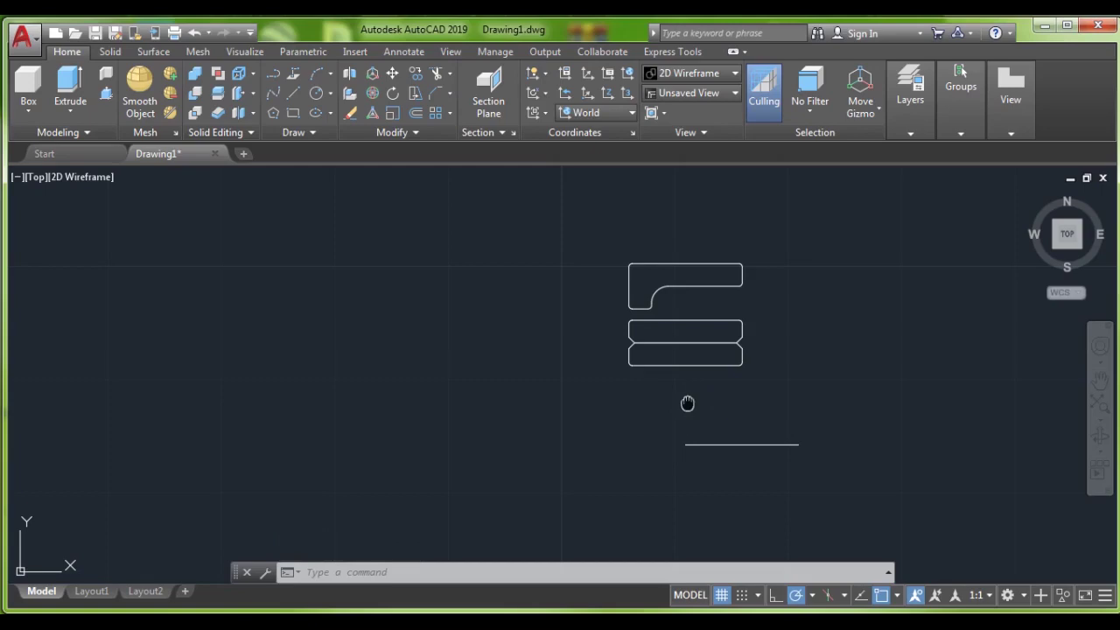
pyautogui.moveTo(687, 404); pyautogui.dragTo(615, 413, button='middle')
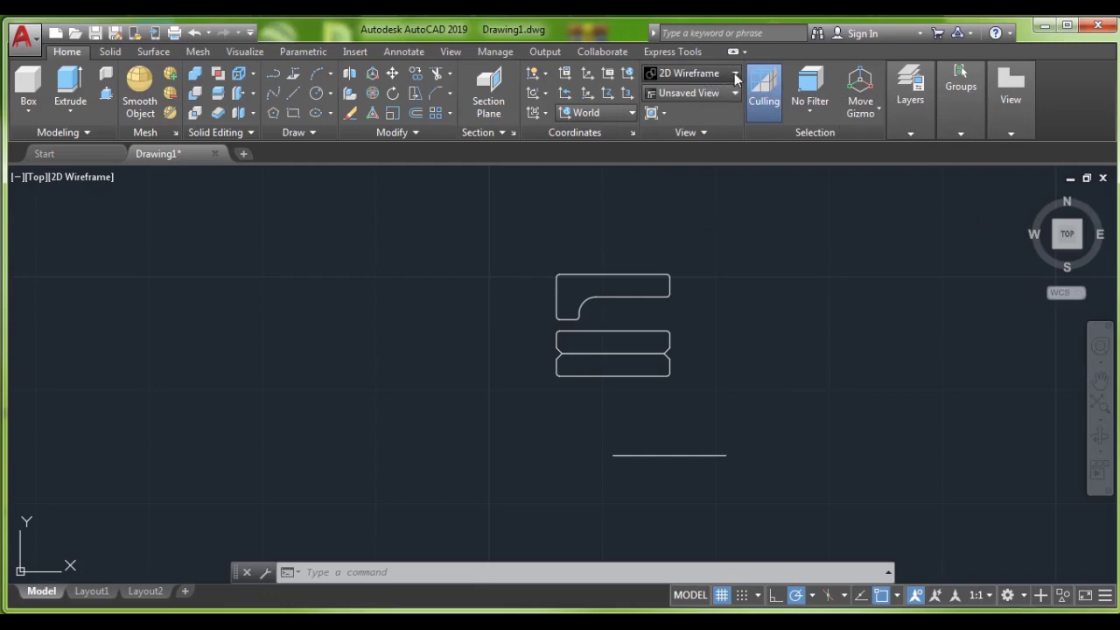
# - Switch to the SE Isometric view, zoom out, and choose Revolve from the Extrude menu
pyautogui.click(734, 74)
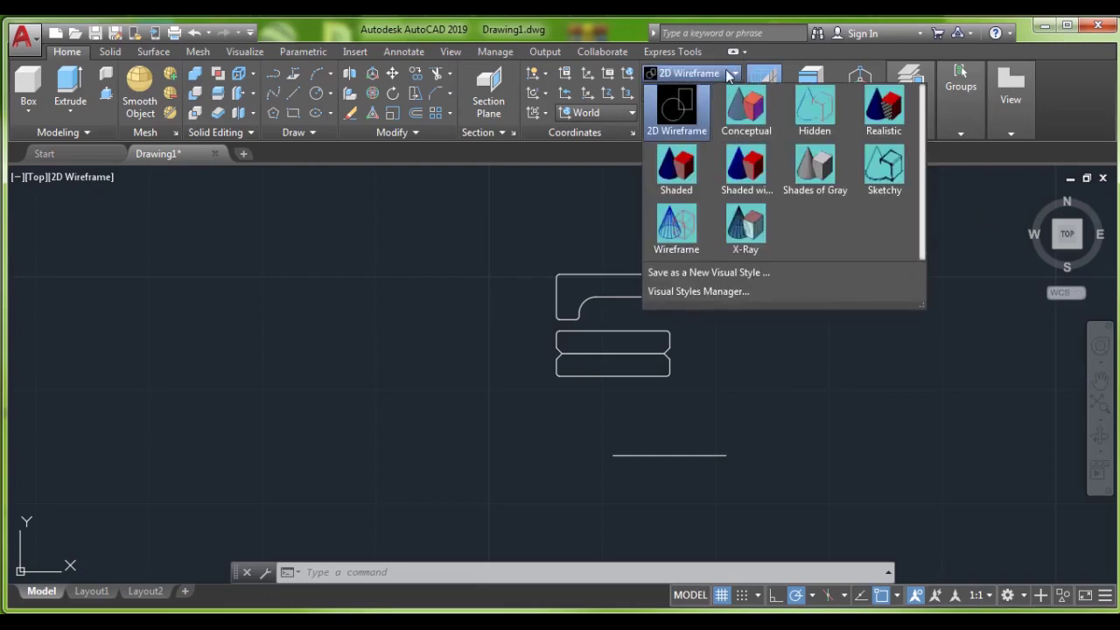
pyautogui.click(723, 73)
pyautogui.click(720, 92)
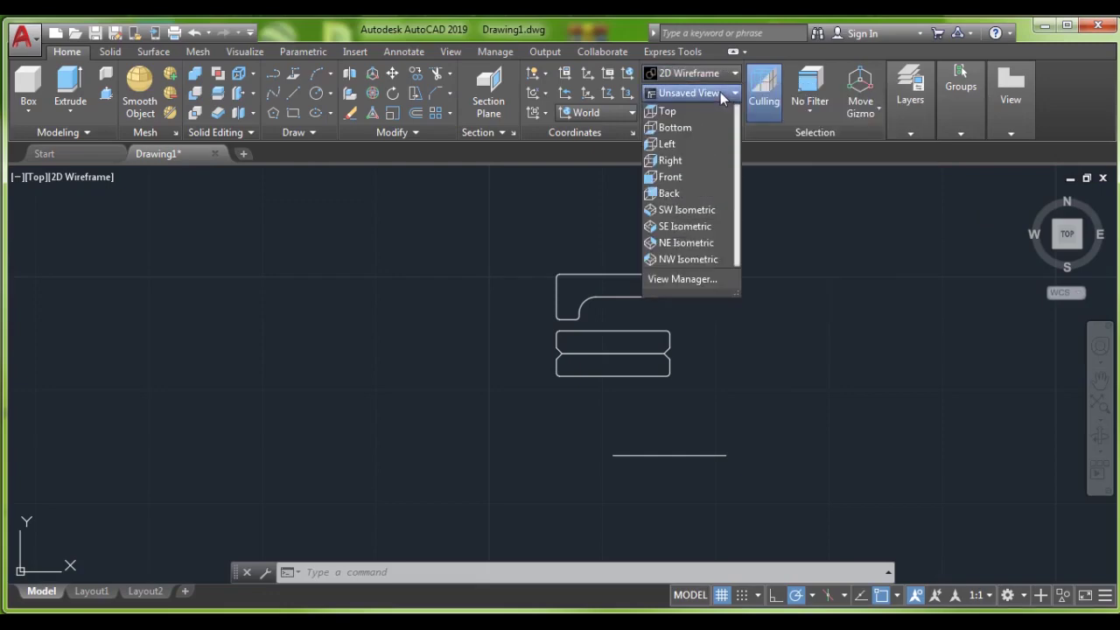
pyautogui.click(688, 226)
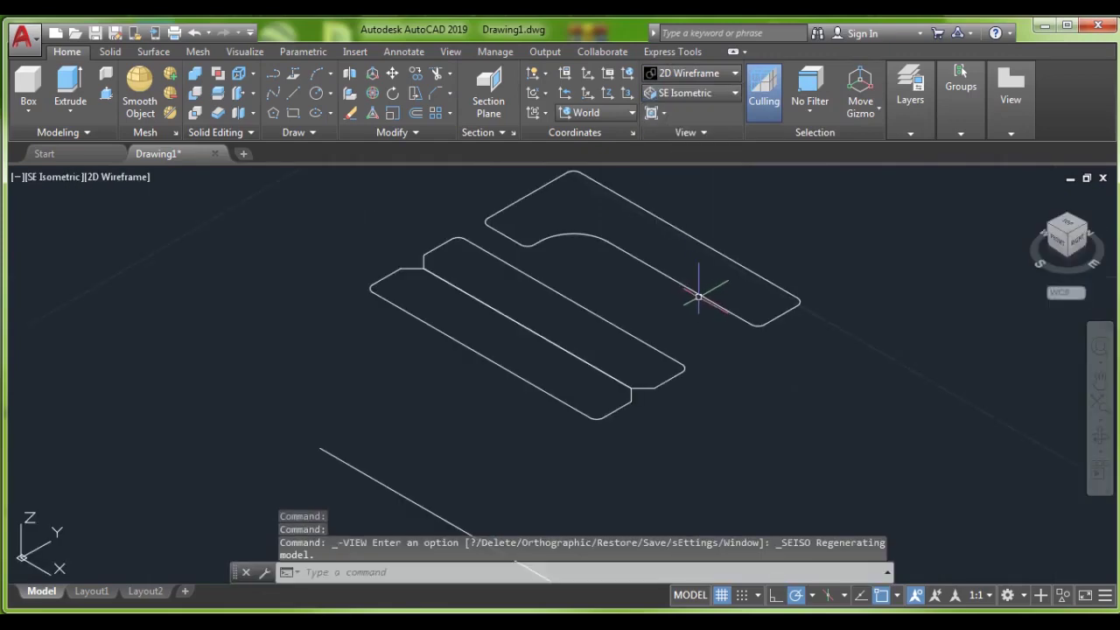
pyautogui.scroll(-2, 680, 290)
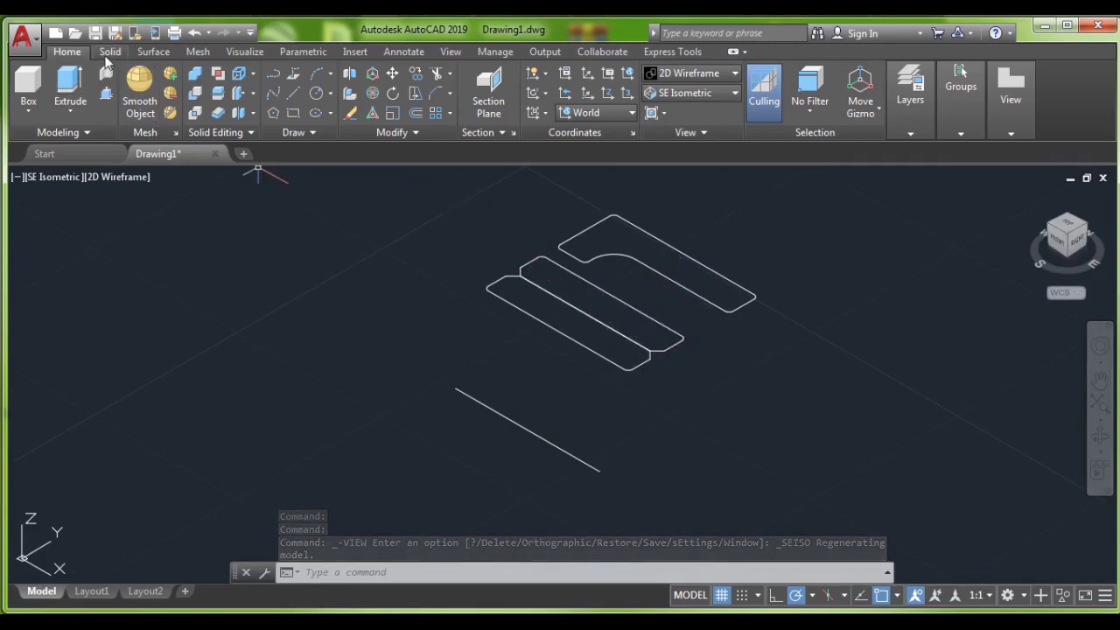
pyautogui.click(66, 116)
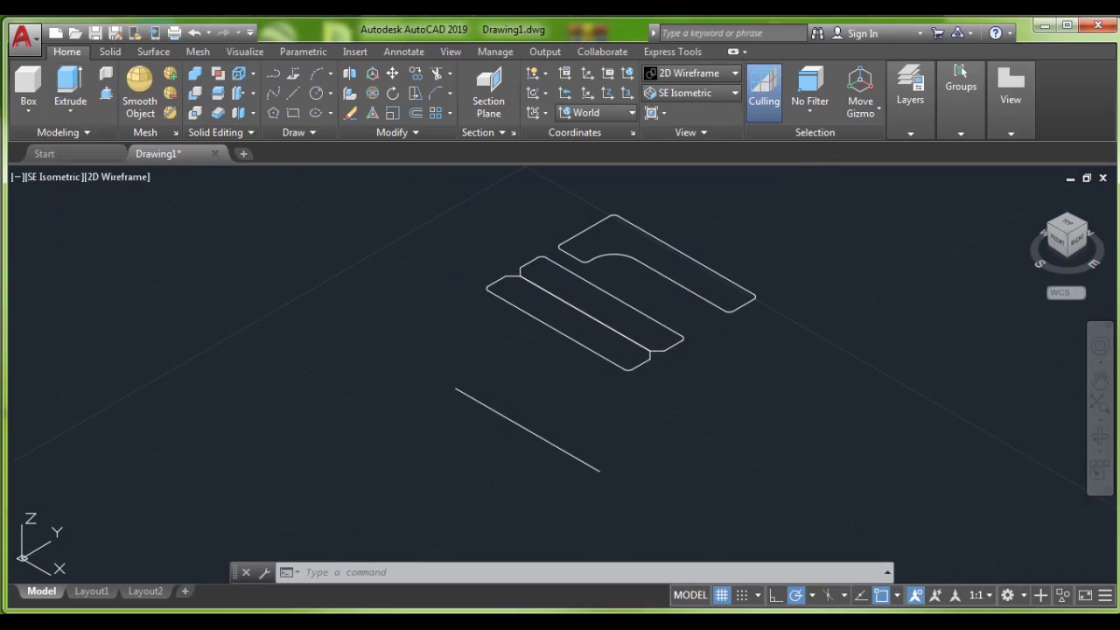
# - Revolve the three profiles 360° about the line, using its two endpoints as the axis
pyautogui.click(663, 275)
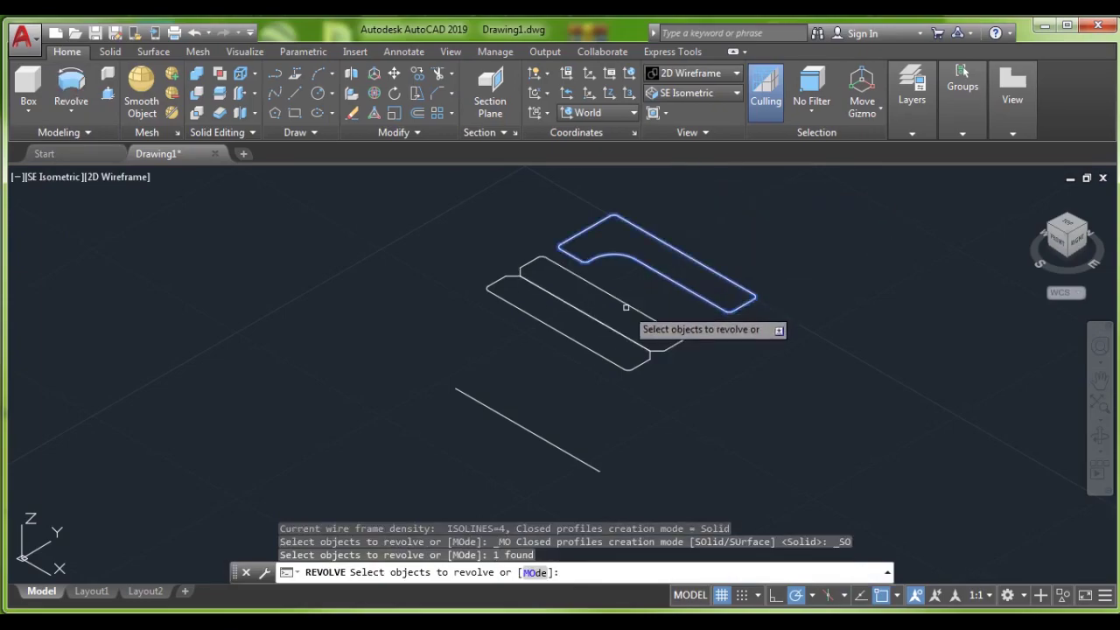
pyautogui.click(627, 303)
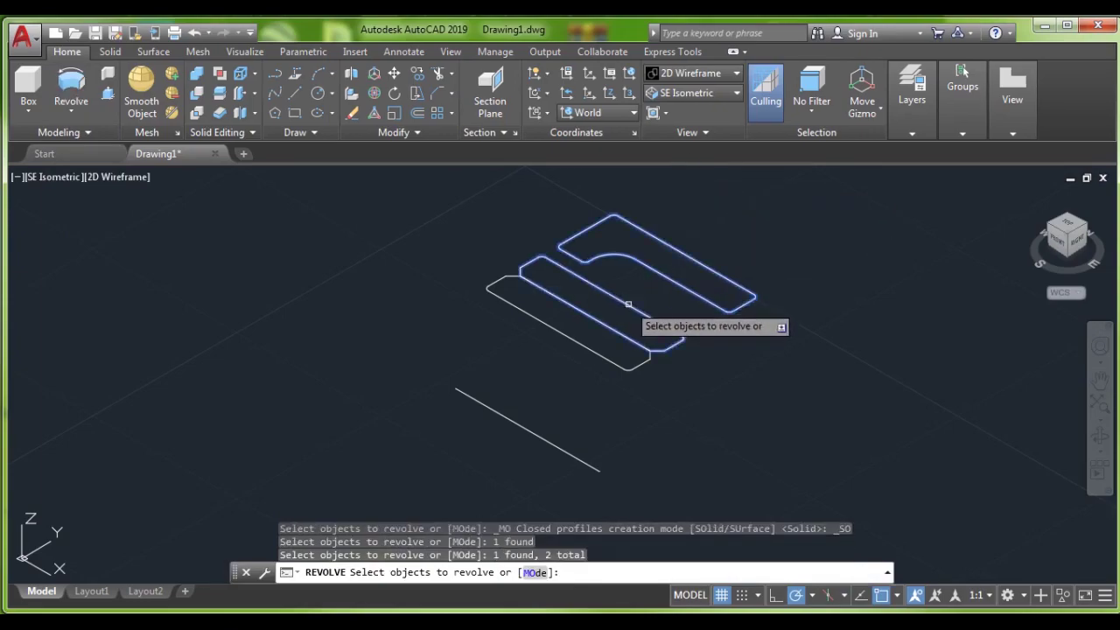
pyautogui.click(580, 345)
pyautogui.press('Return')
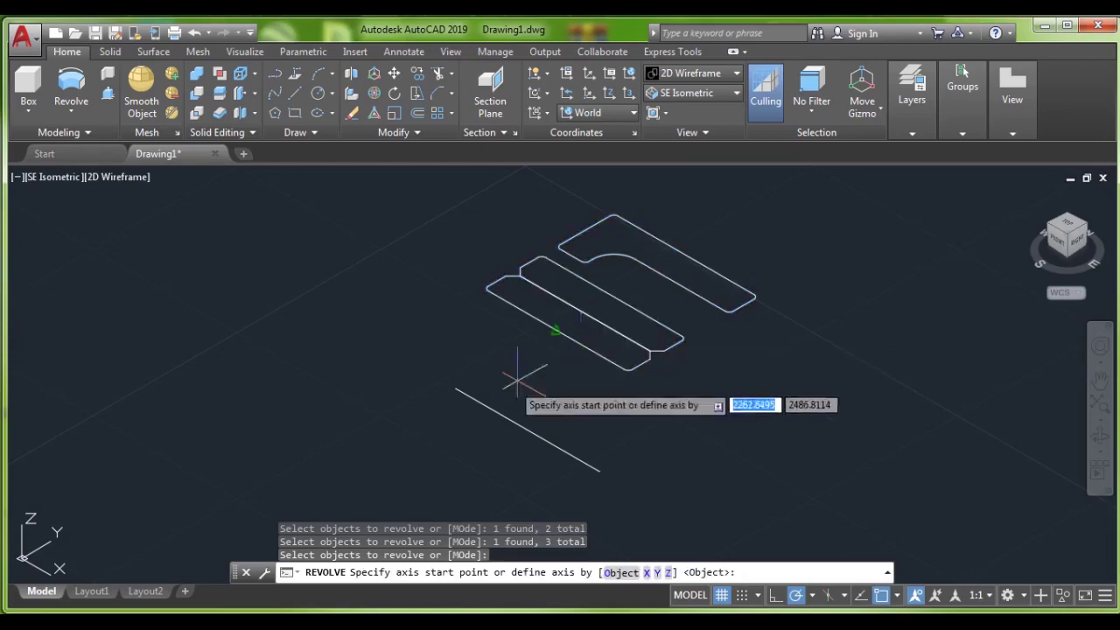
pyautogui.click(455, 388)
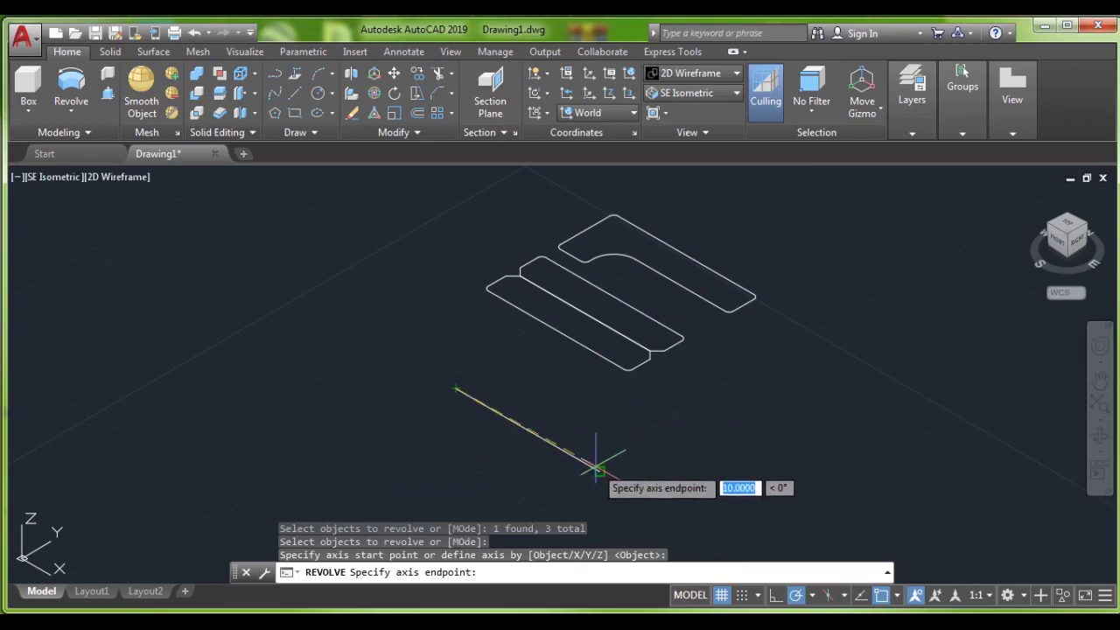
pyautogui.click(599, 471)
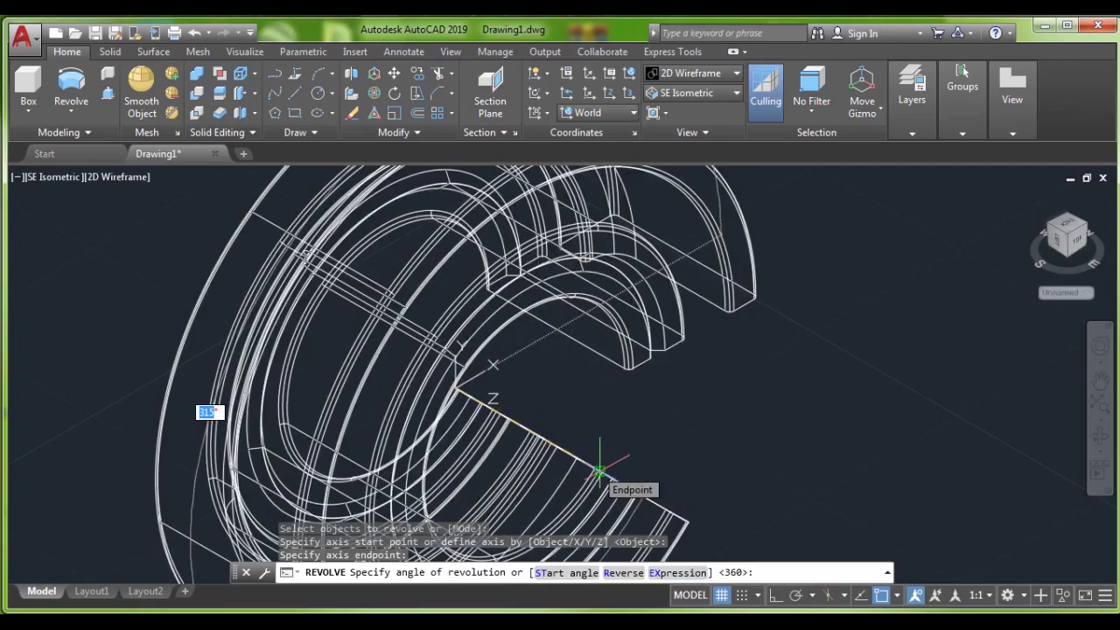
pyautogui.press('Return')
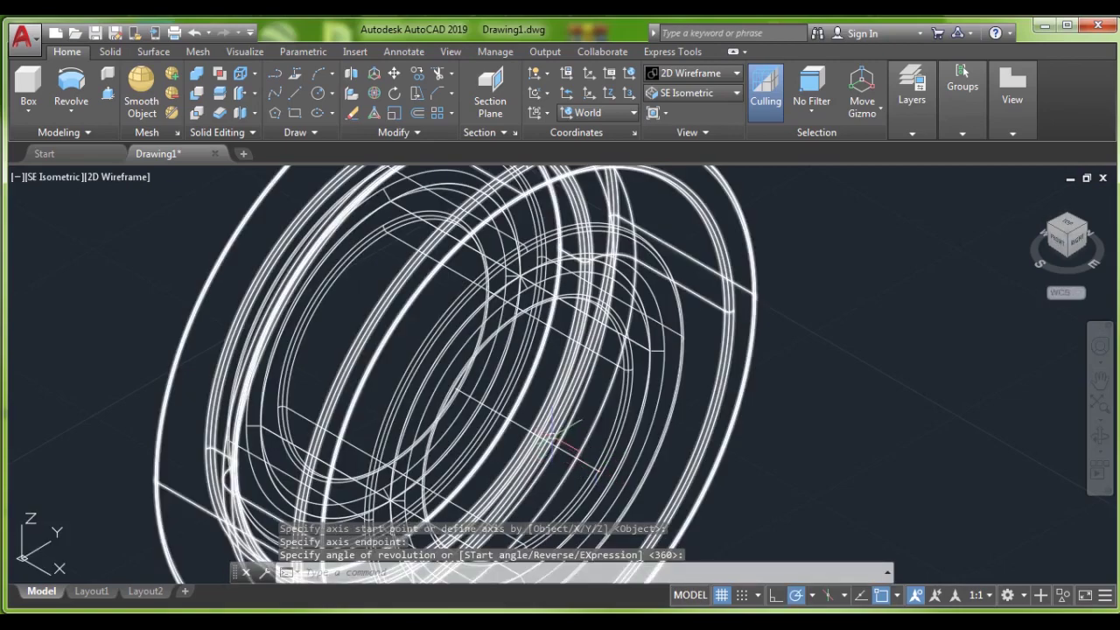
pyautogui.scroll(-5, 543, 430)
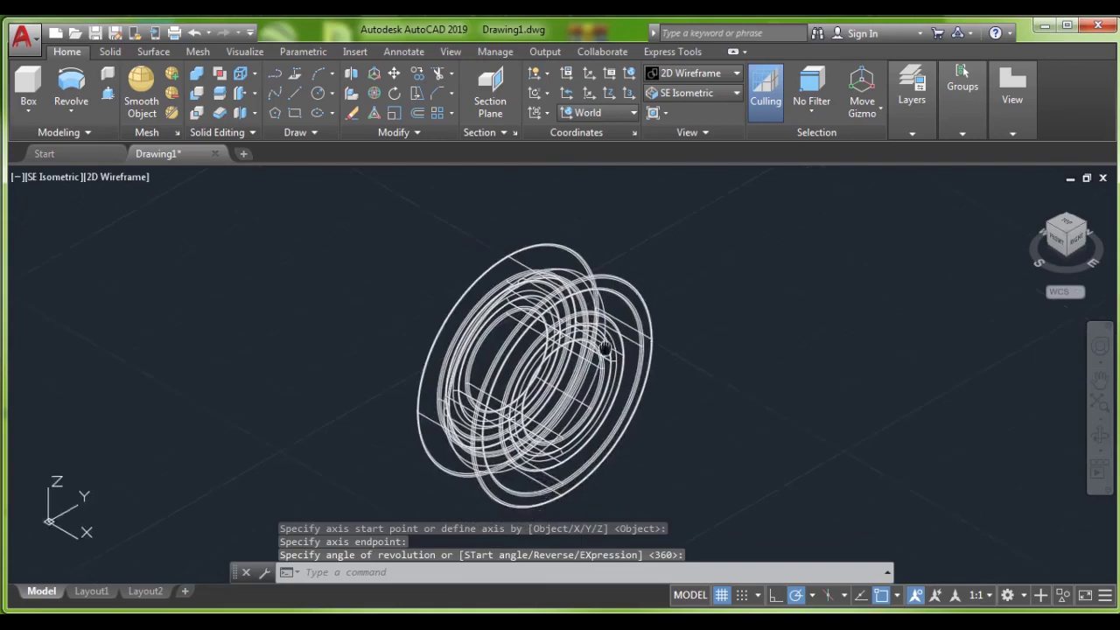
pyautogui.scroll(3, 612, 328)
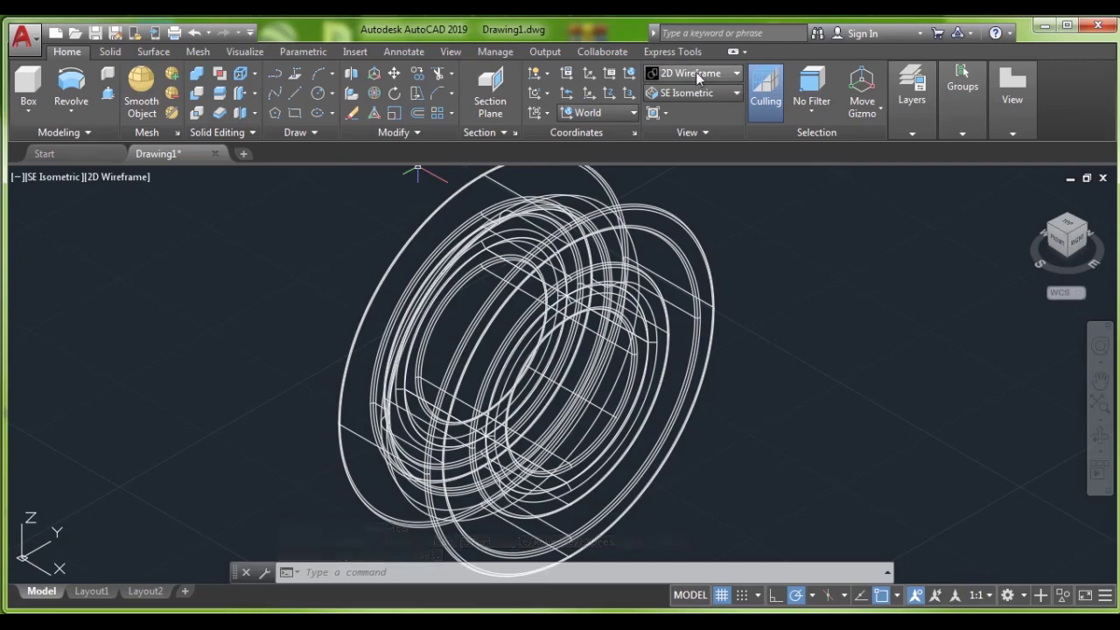
# - Apply the Shaded visual style and orbit via the ViewCube to view the bearing from above
pyautogui.click(726, 73)
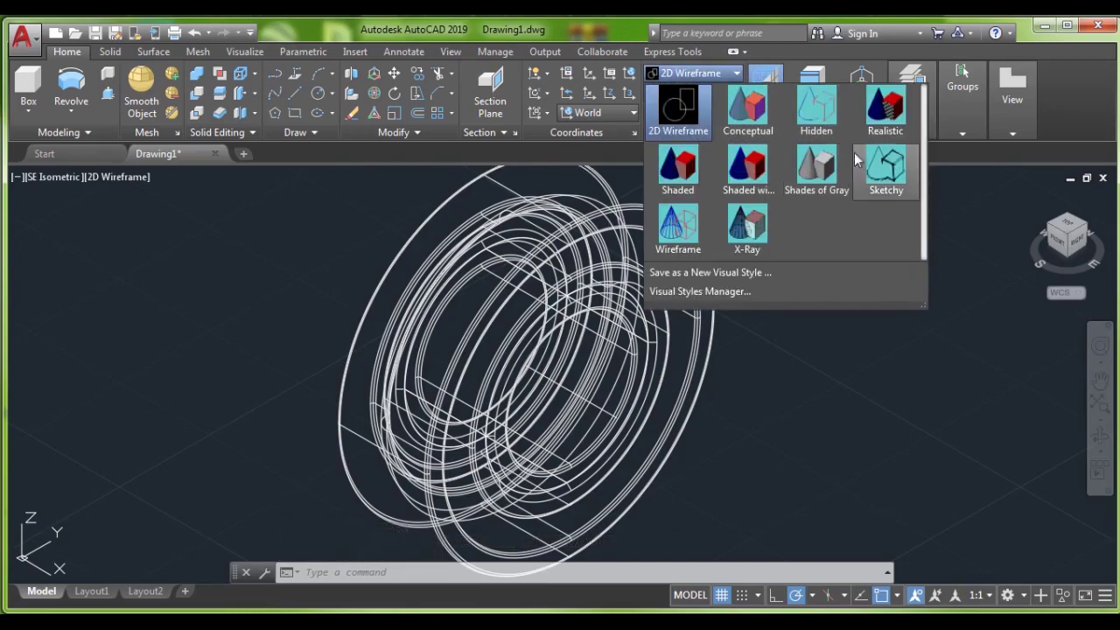
pyautogui.click(692, 178)
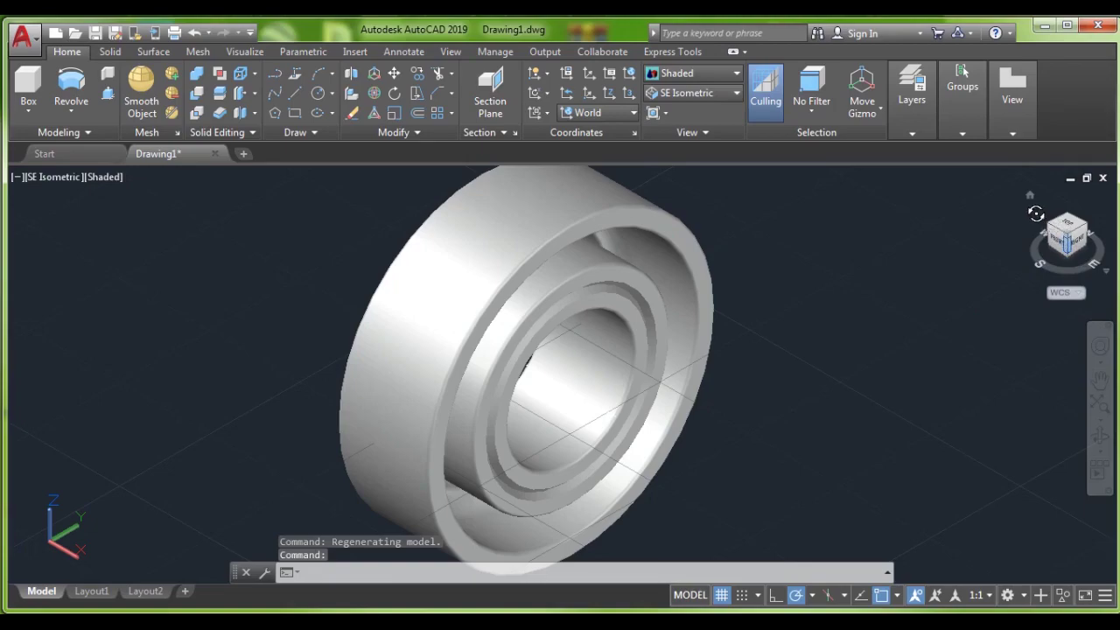
pyautogui.click(1059, 229)
pyautogui.moveTo(1077, 247); pyautogui.dragTo(872, 368)
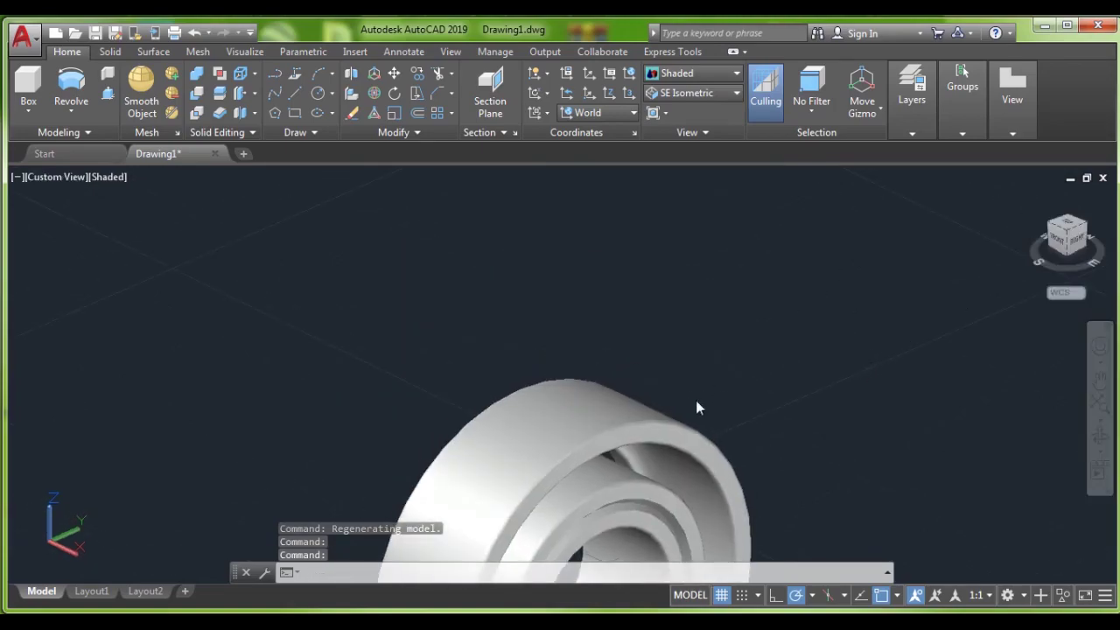
pyautogui.moveTo(652, 463); pyautogui.dragTo(654, 304, button='middle')
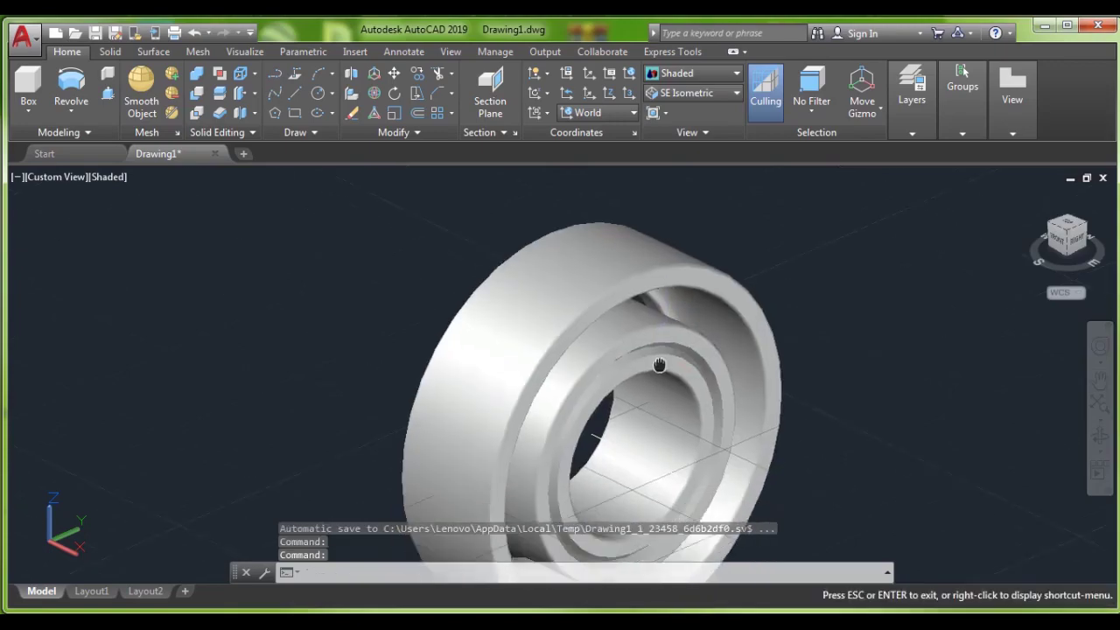
pyautogui.scroll(-1, 639, 296)
pyautogui.scroll(-2, 622, 285)
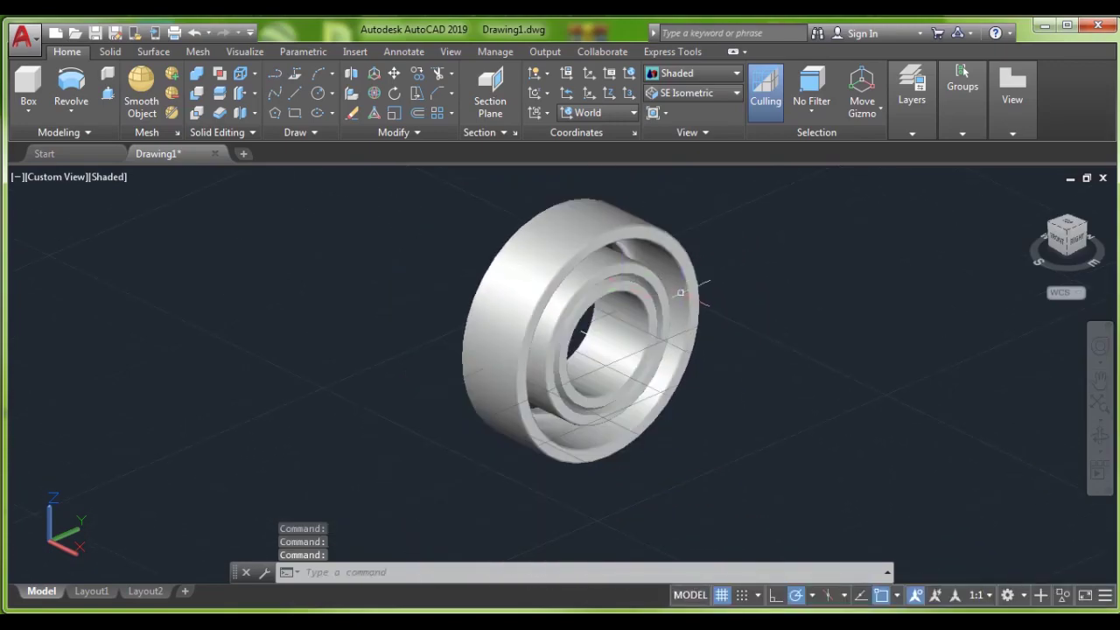
# - Open the Layer Properties Manager with LA and create three new layers
pyautogui.write('L')
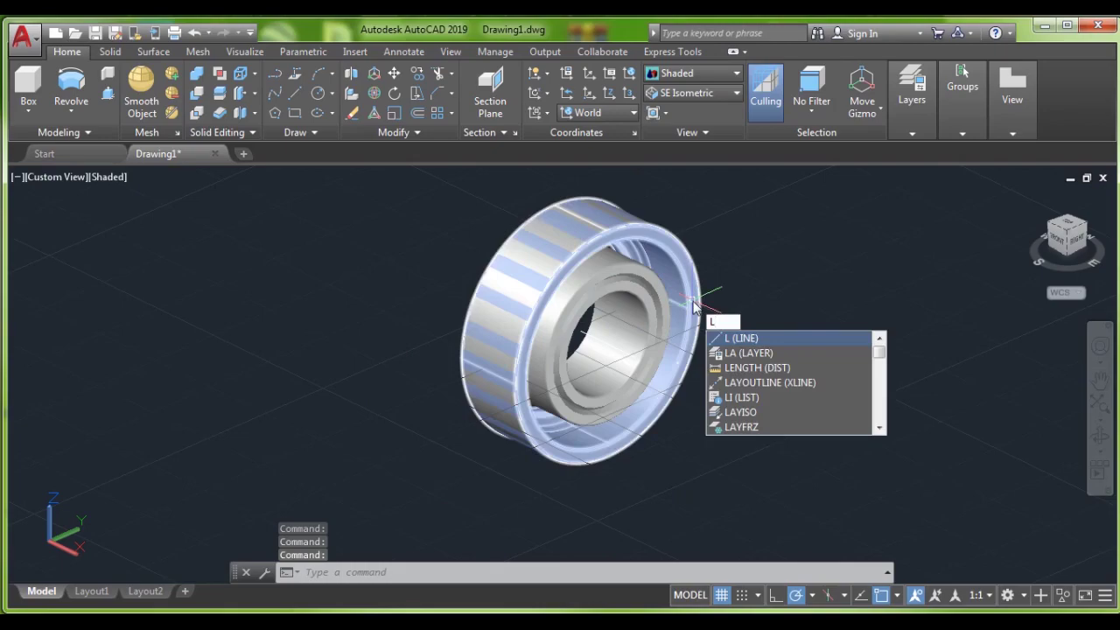
pyautogui.click(744, 352)
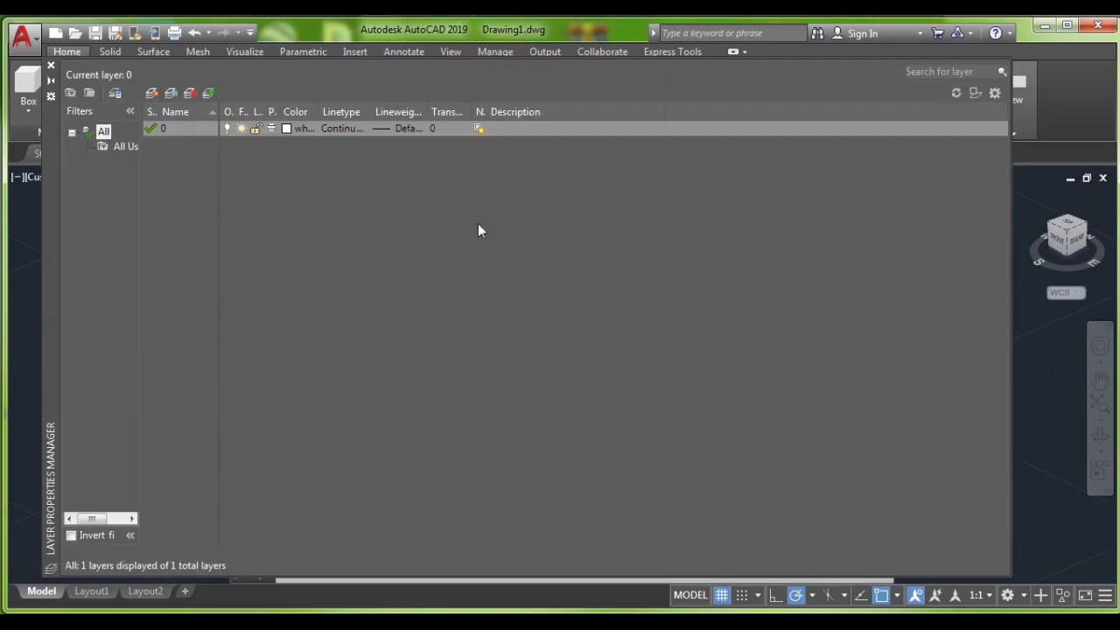
pyautogui.click(172, 100)
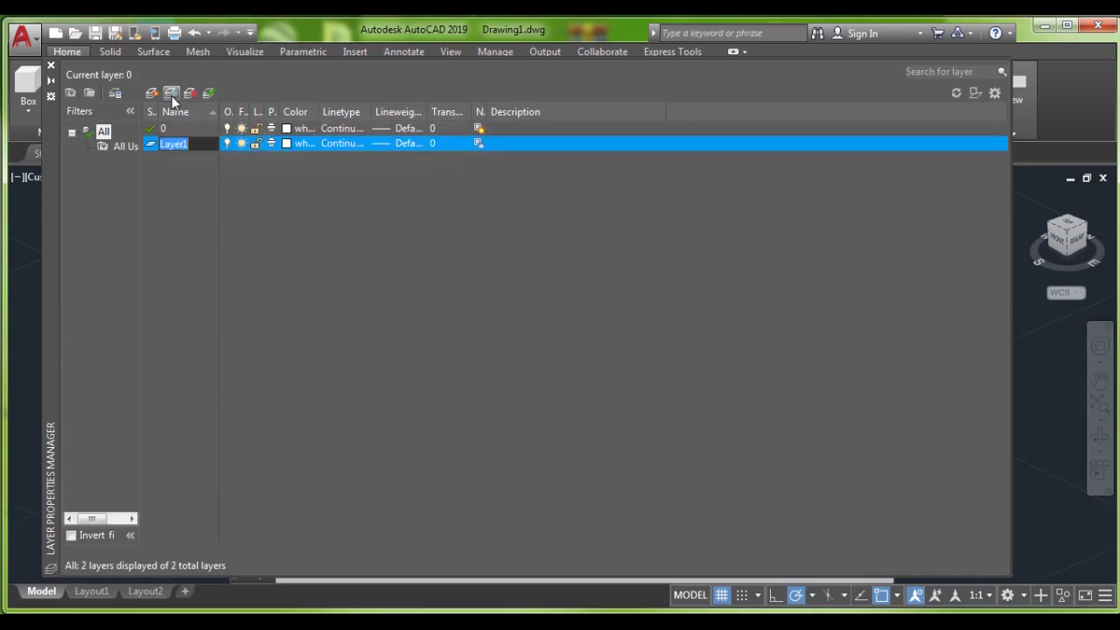
pyautogui.click(172, 100)
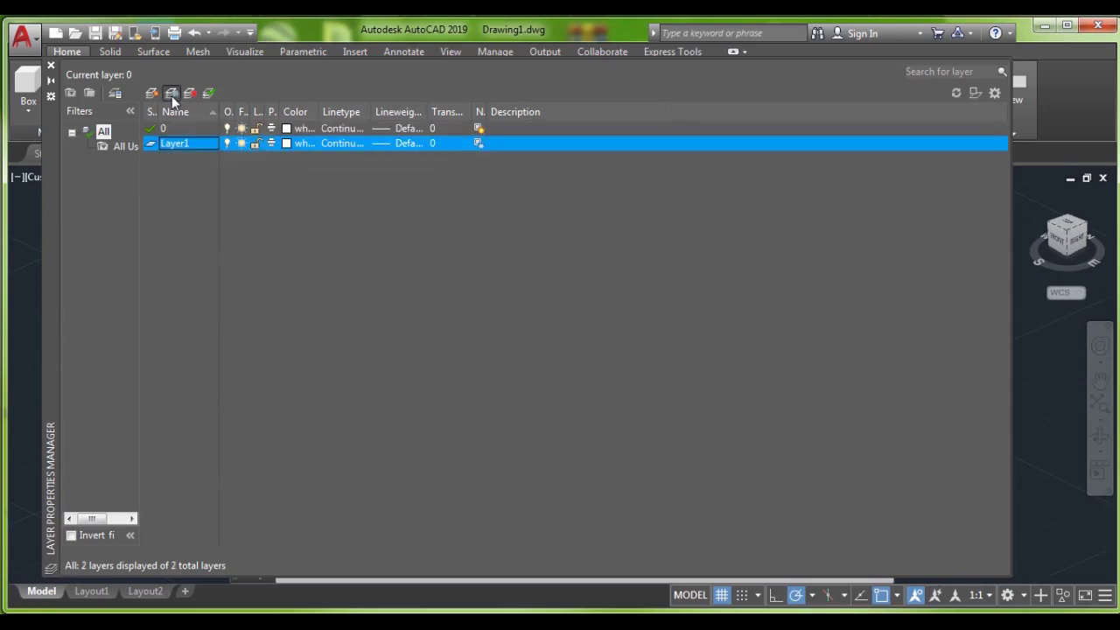
pyautogui.click(172, 100)
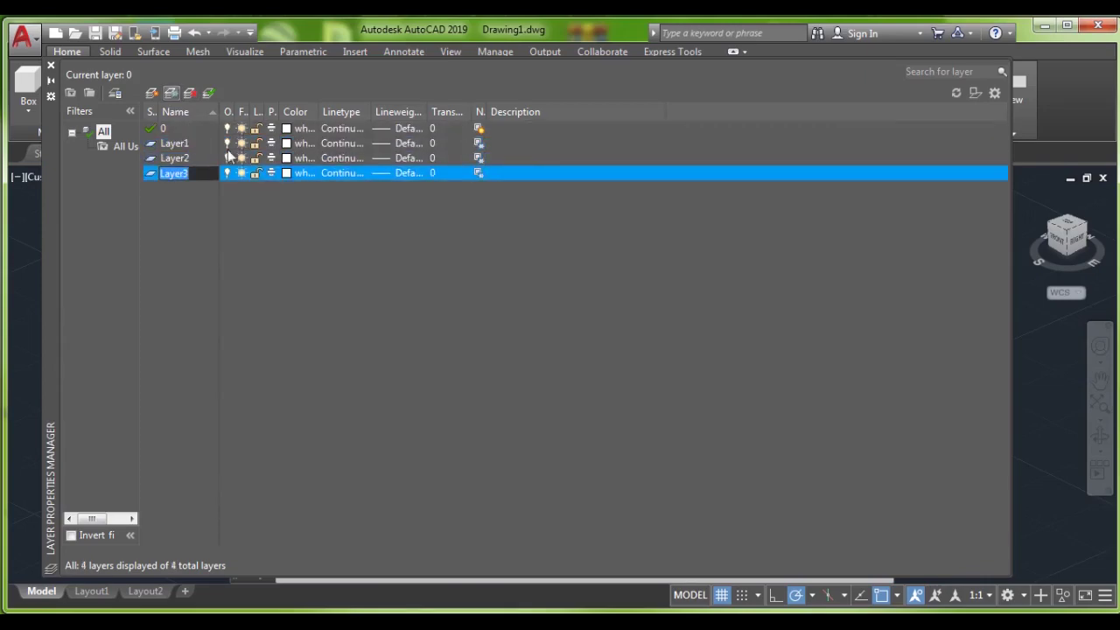
# - Colour Layer1 dark grey 251, Layer2 light grey 254 and Layer3 dark grey 251
pyautogui.click(289, 145)
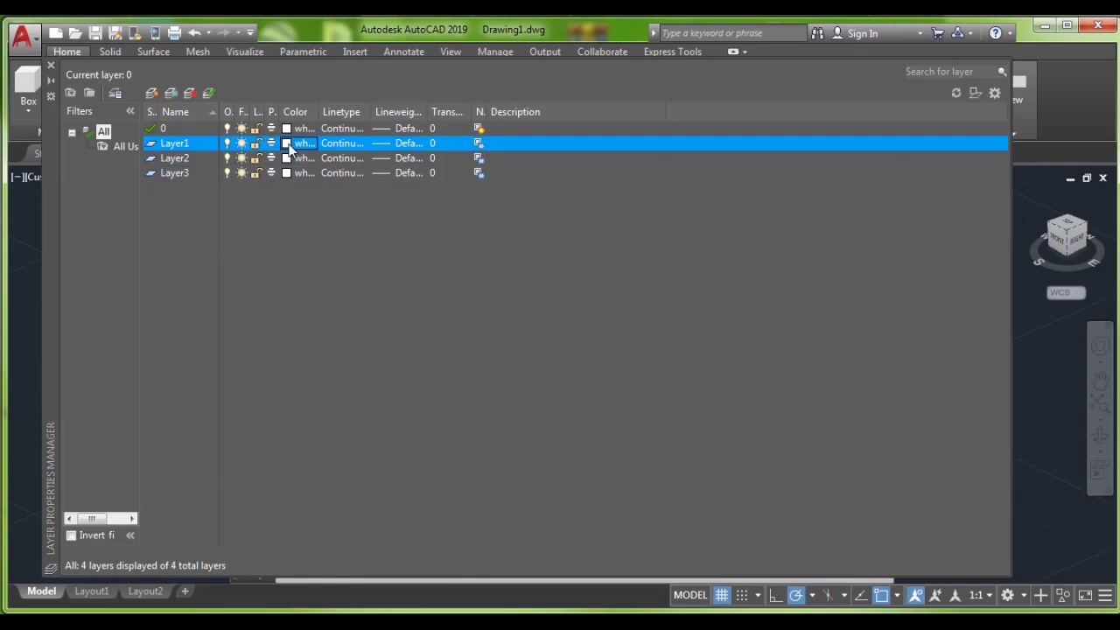
pyautogui.click(288, 144)
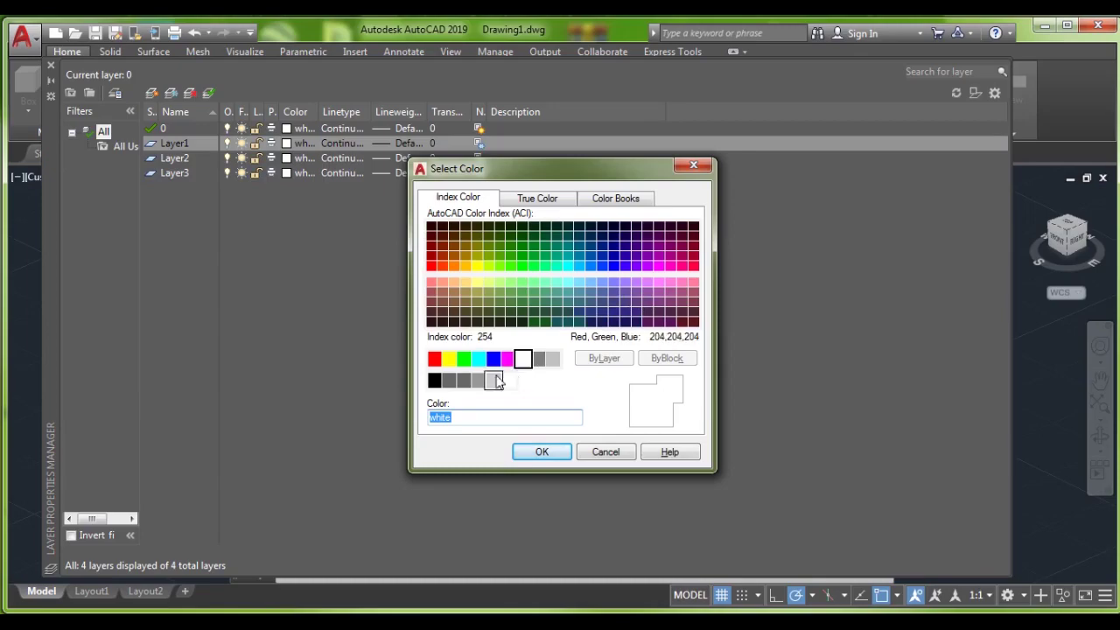
pyautogui.click(451, 385)
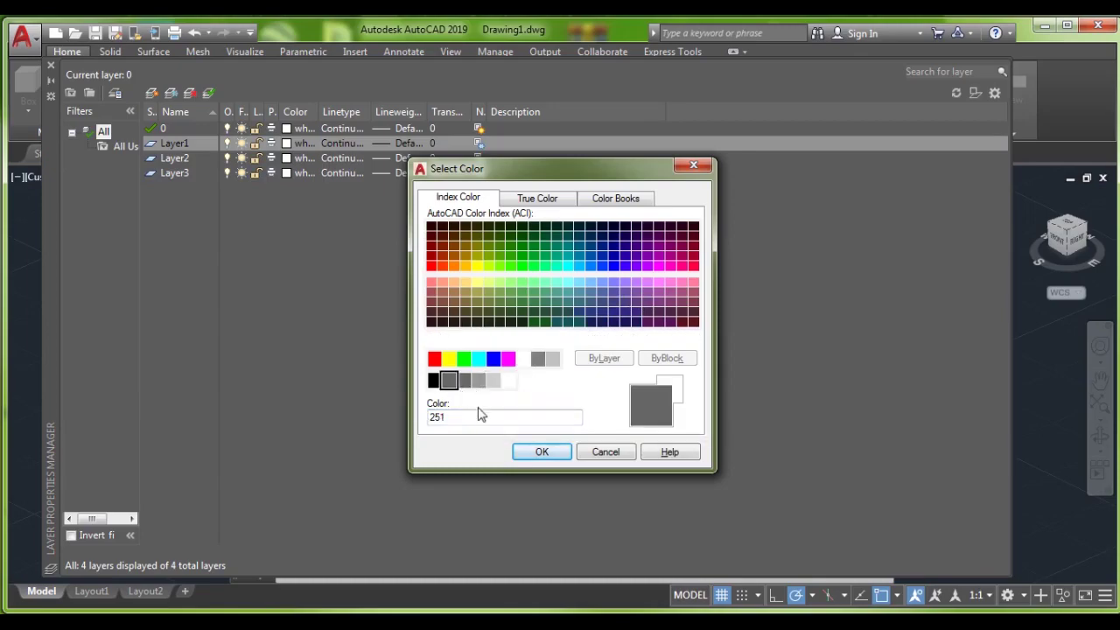
pyautogui.click(530, 452)
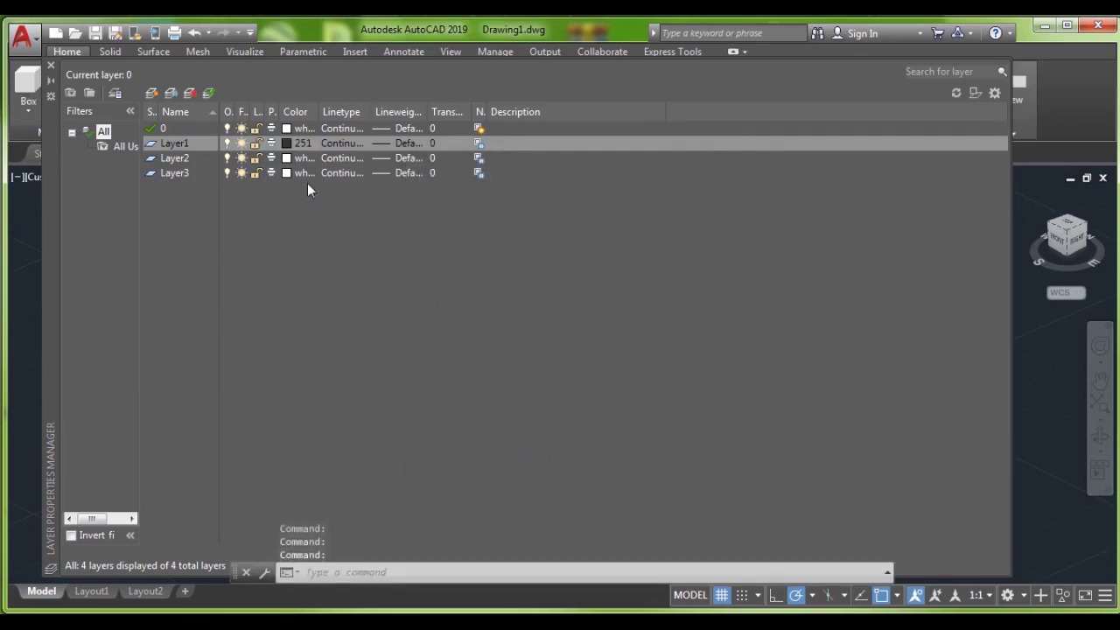
pyautogui.click(287, 158)
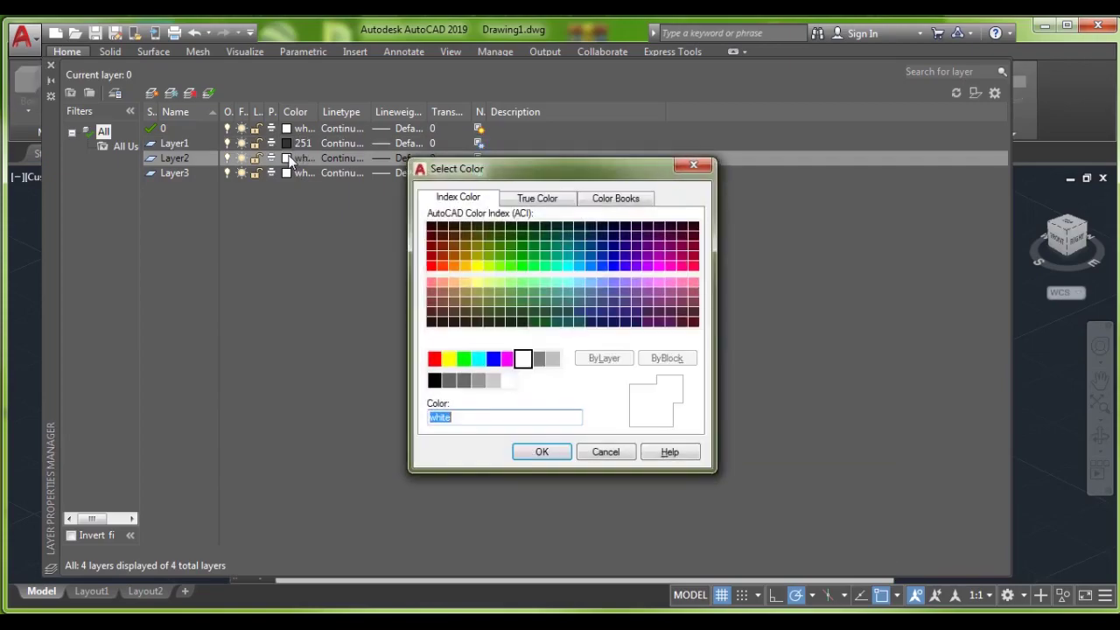
pyautogui.click(493, 380)
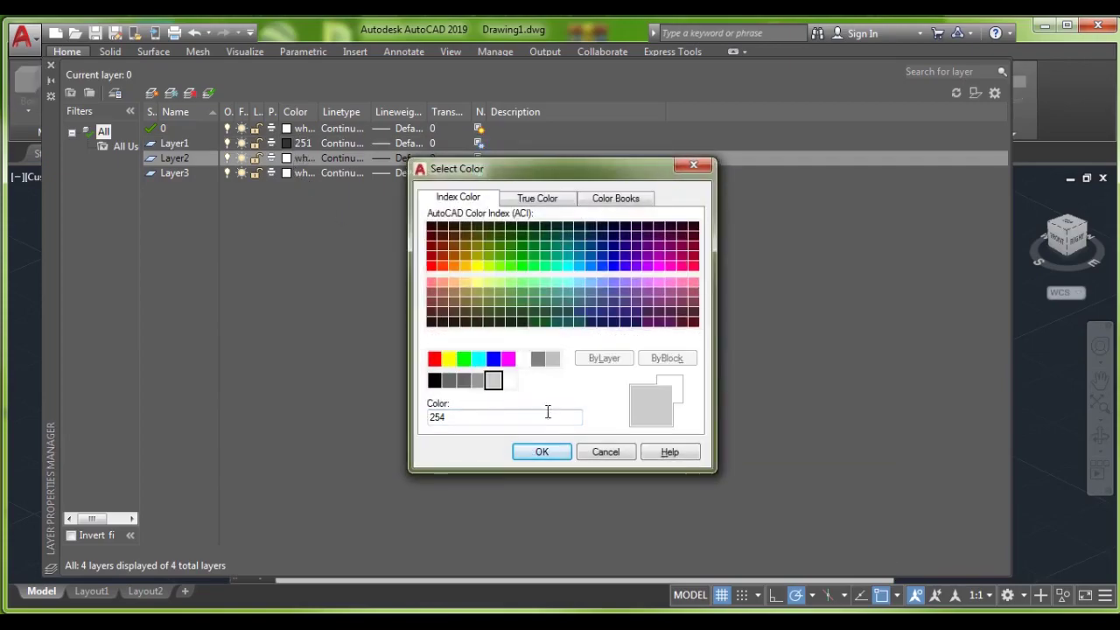
pyautogui.click(544, 451)
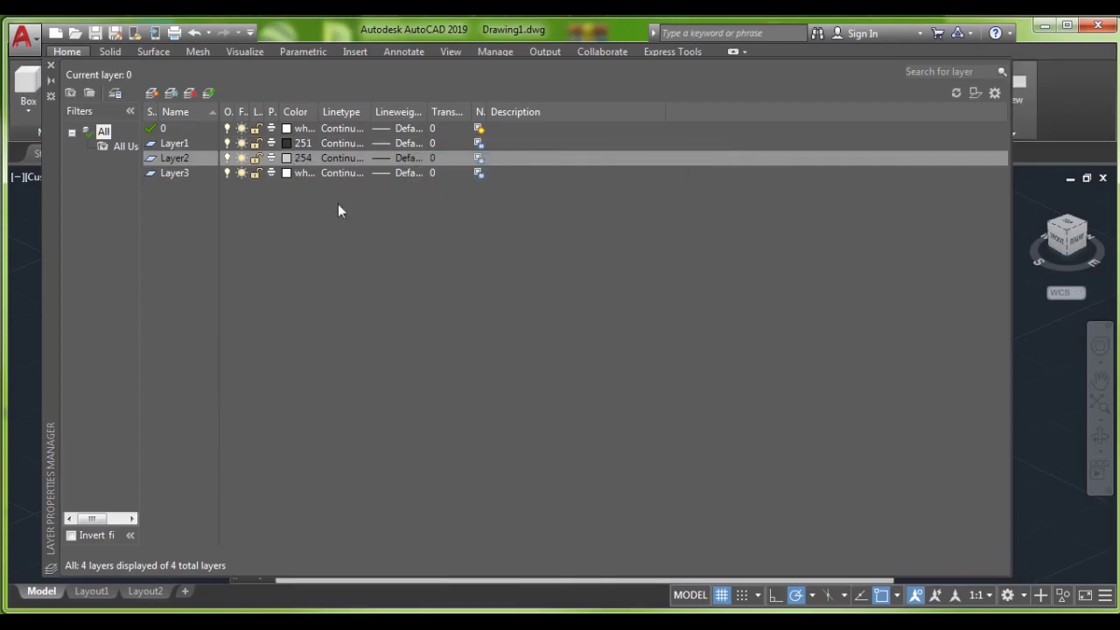
pyautogui.click(289, 172)
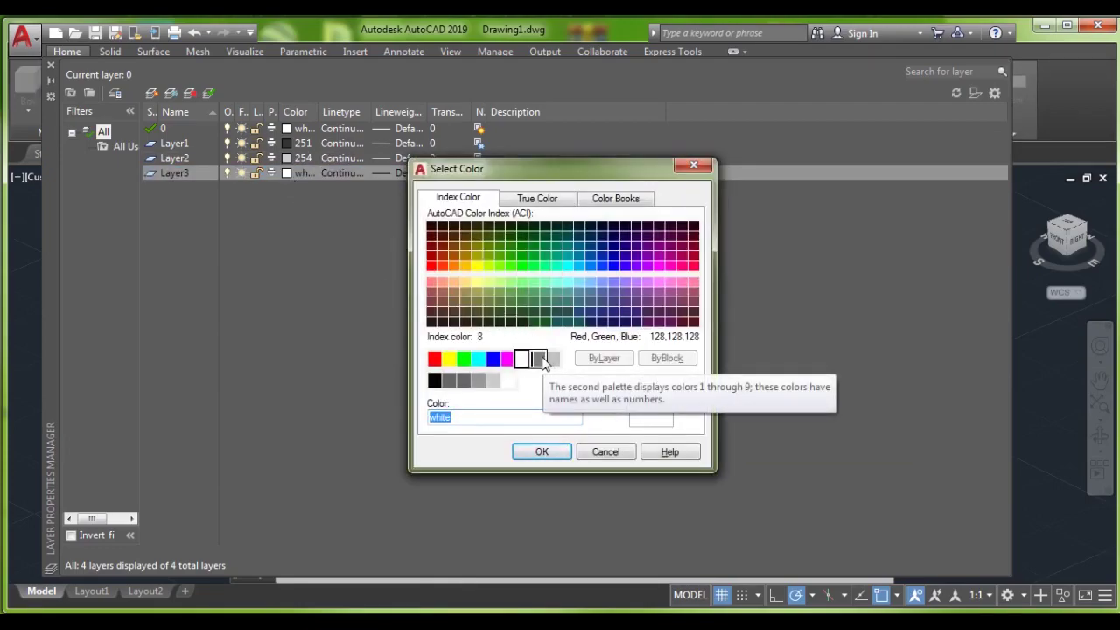
pyautogui.click(449, 381)
pyautogui.click(542, 451)
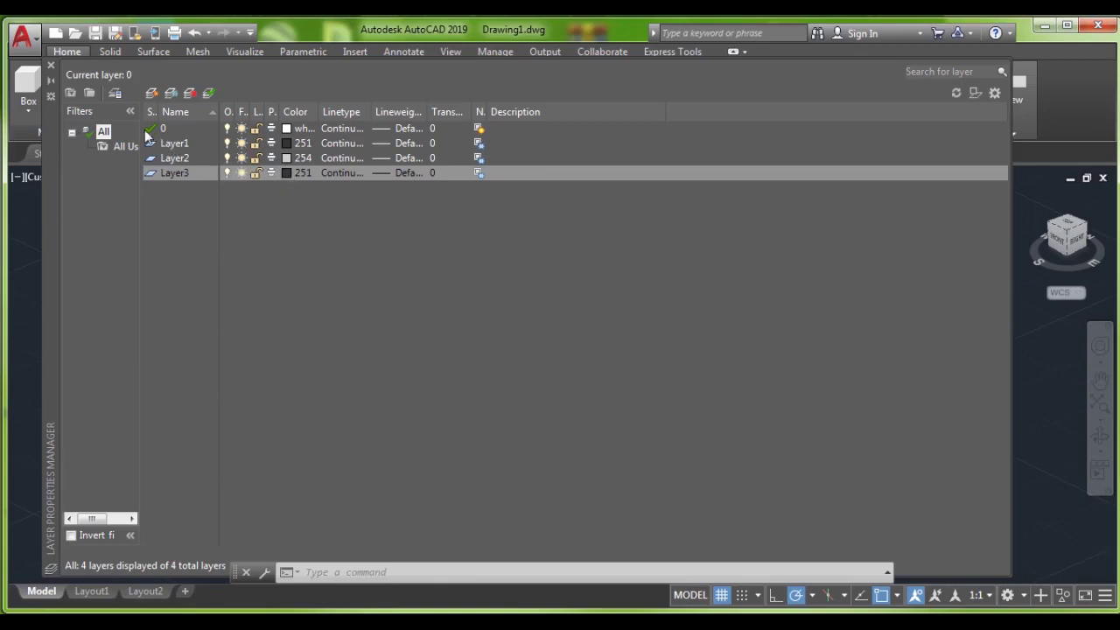
# - Close the layer manager, orbit and zoom the shaded bearing, and select the outer ring
pyautogui.click(50, 68)
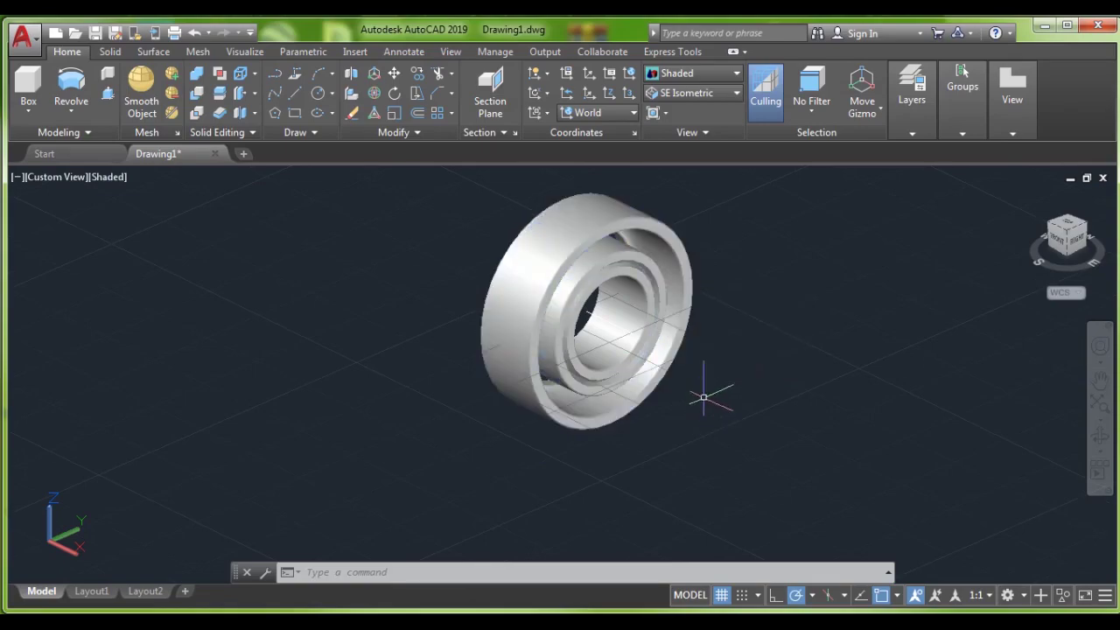
pyautogui.keyDown('shift'); pyautogui.moveTo(705, 392); pyautogui.dragTo(691, 420, button='middle'); pyautogui.keyUp('shift')
pyautogui.scroll(2, 606, 363)
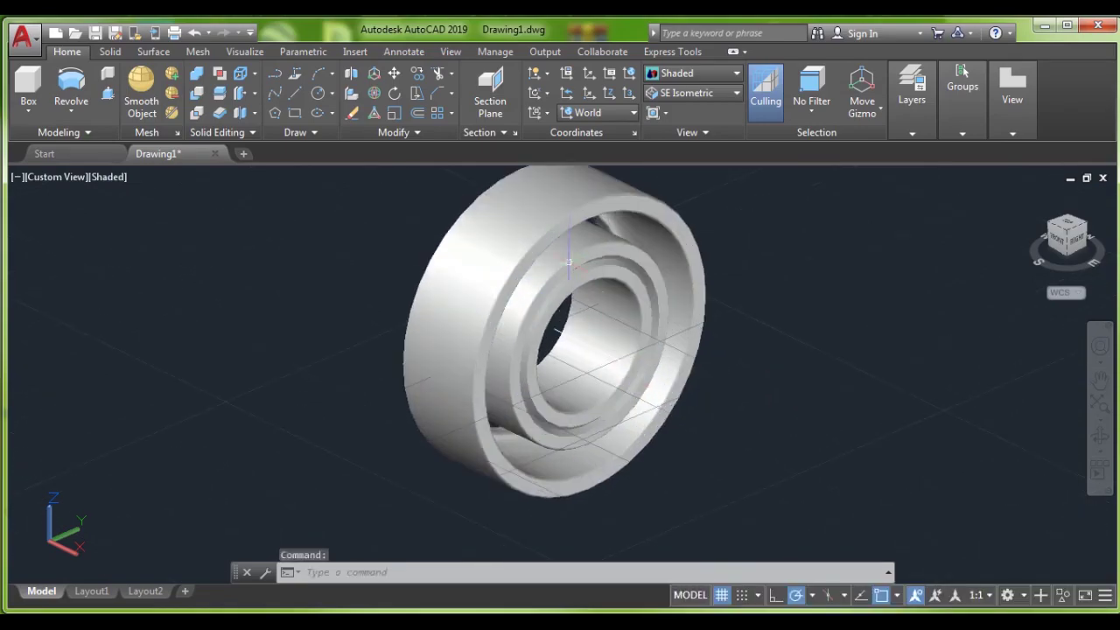
pyautogui.click(568, 222)
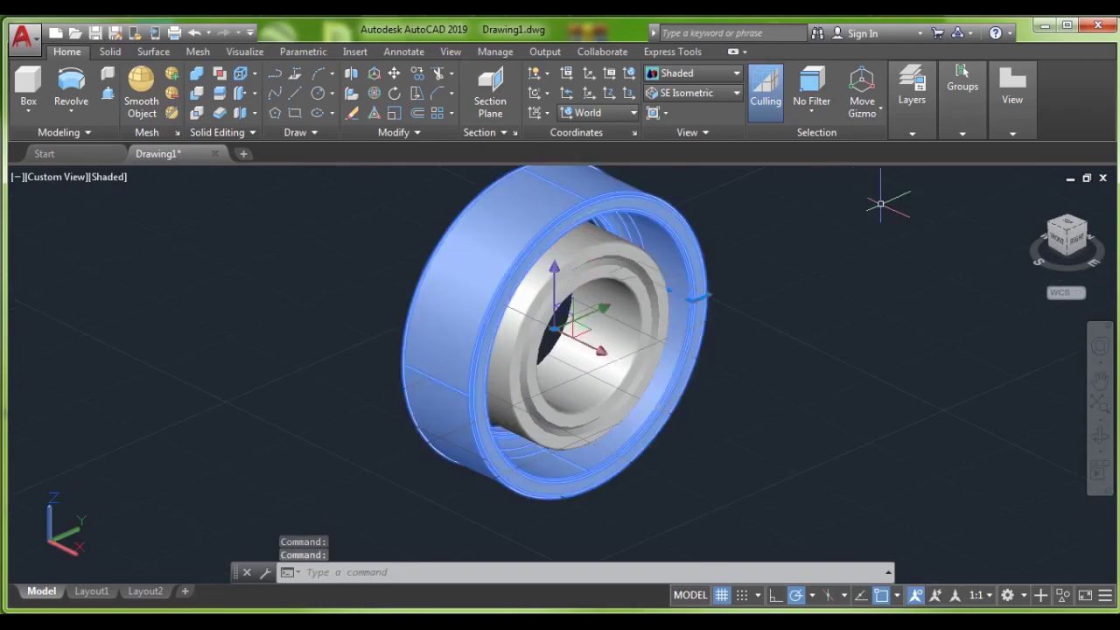
# - Use the Layers panel's Make Current tool and pick the ring to make layer 0 current
pyautogui.click(906, 138)
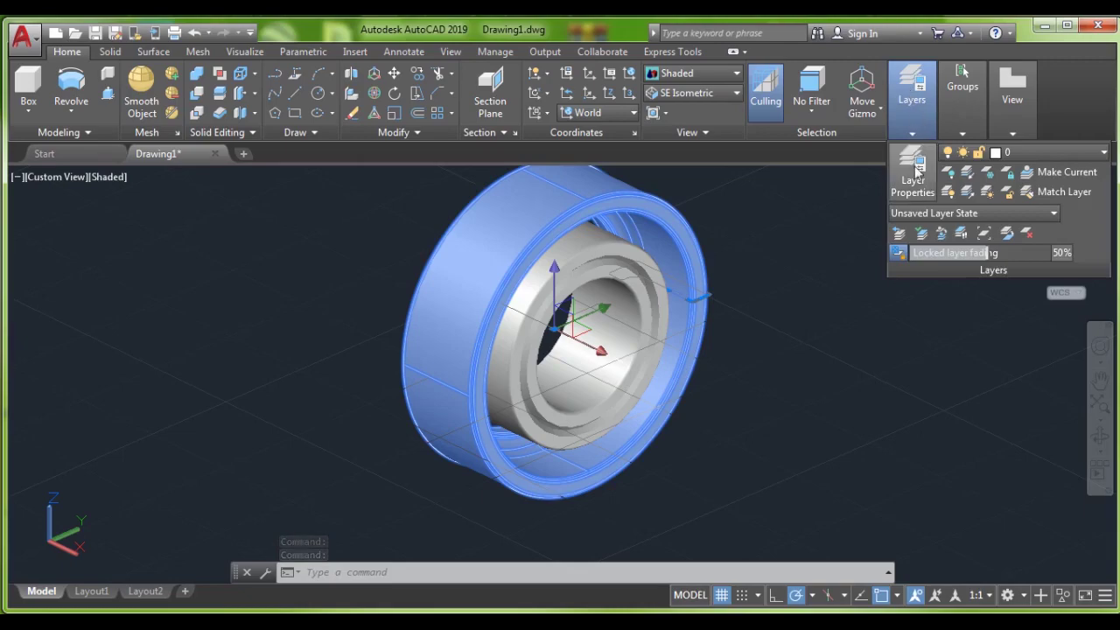
pyautogui.click(823, 215)
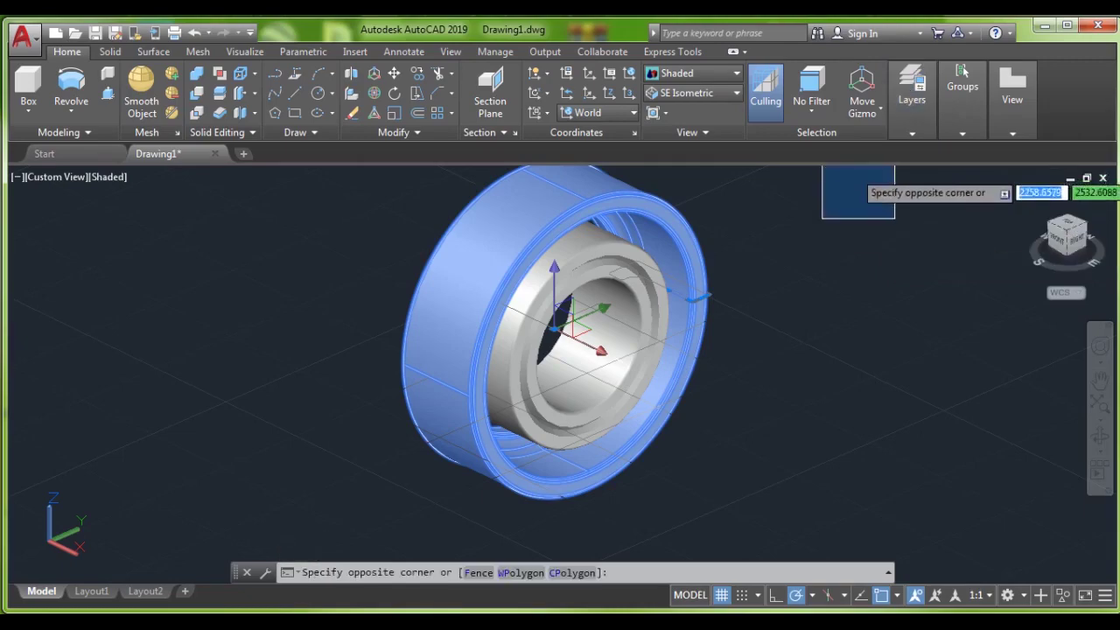
pyautogui.click(910, 215)
pyautogui.click(910, 129)
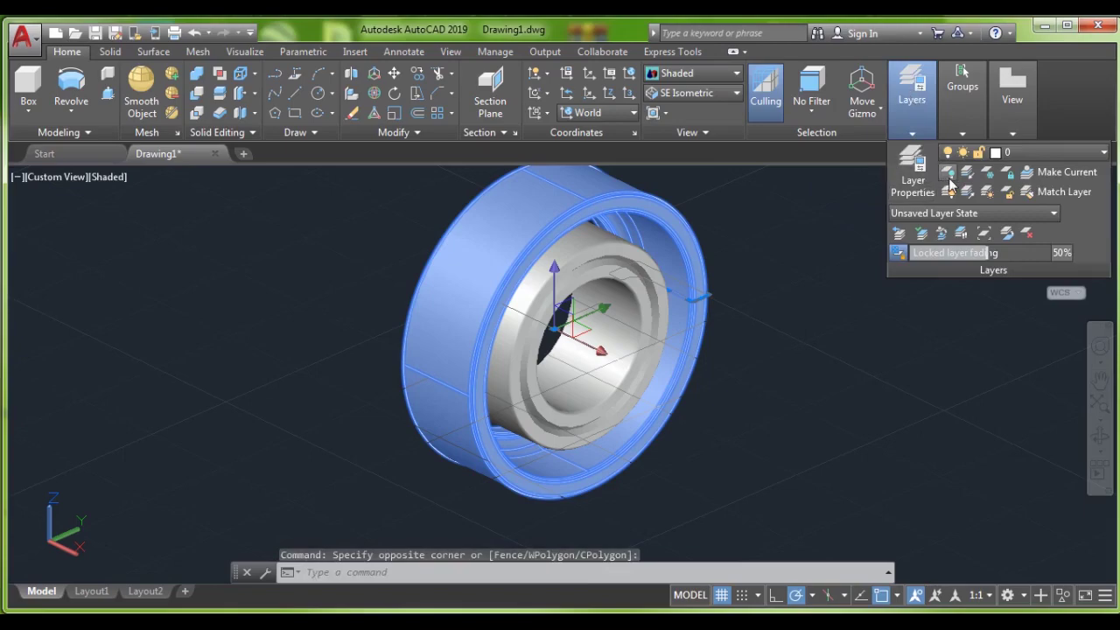
pyautogui.click(1057, 198)
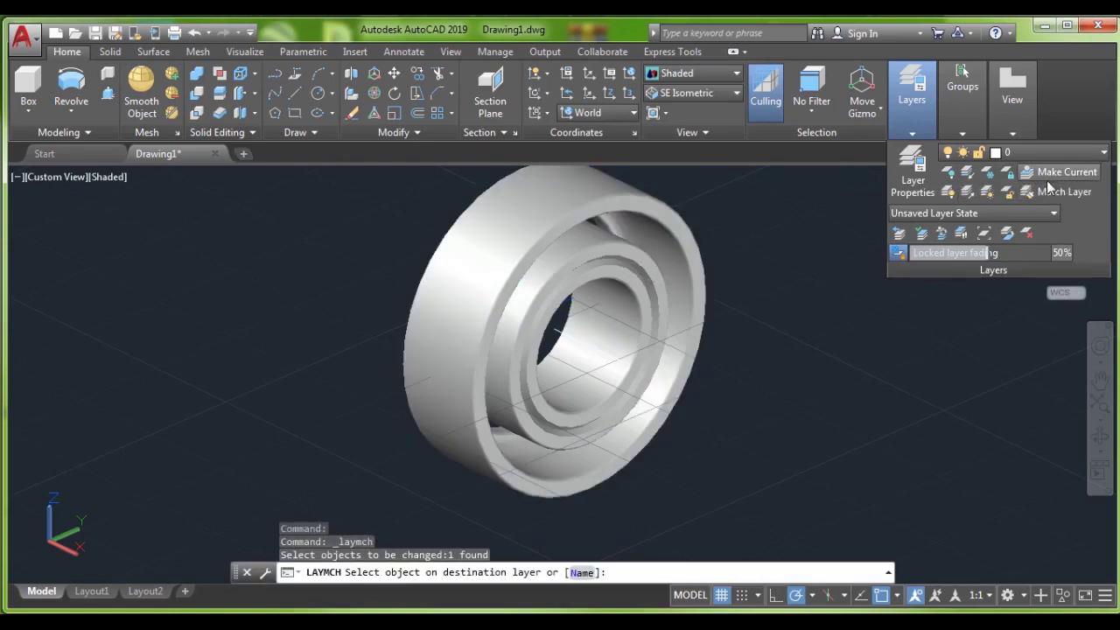
pyautogui.click(1050, 175)
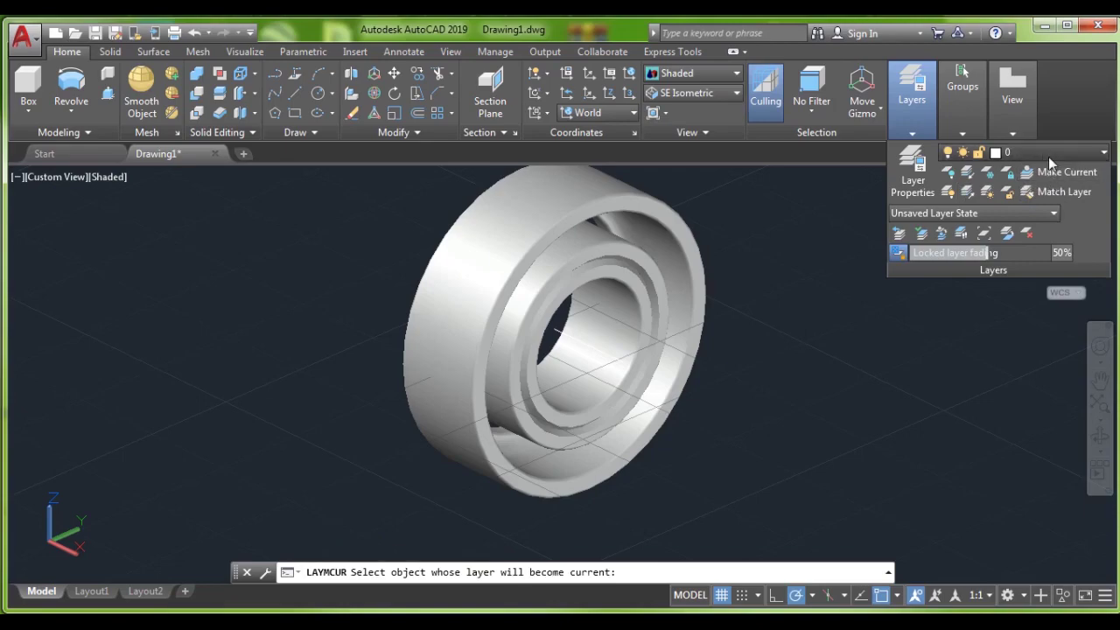
pyautogui.click(1048, 157)
pyautogui.click(1048, 156)
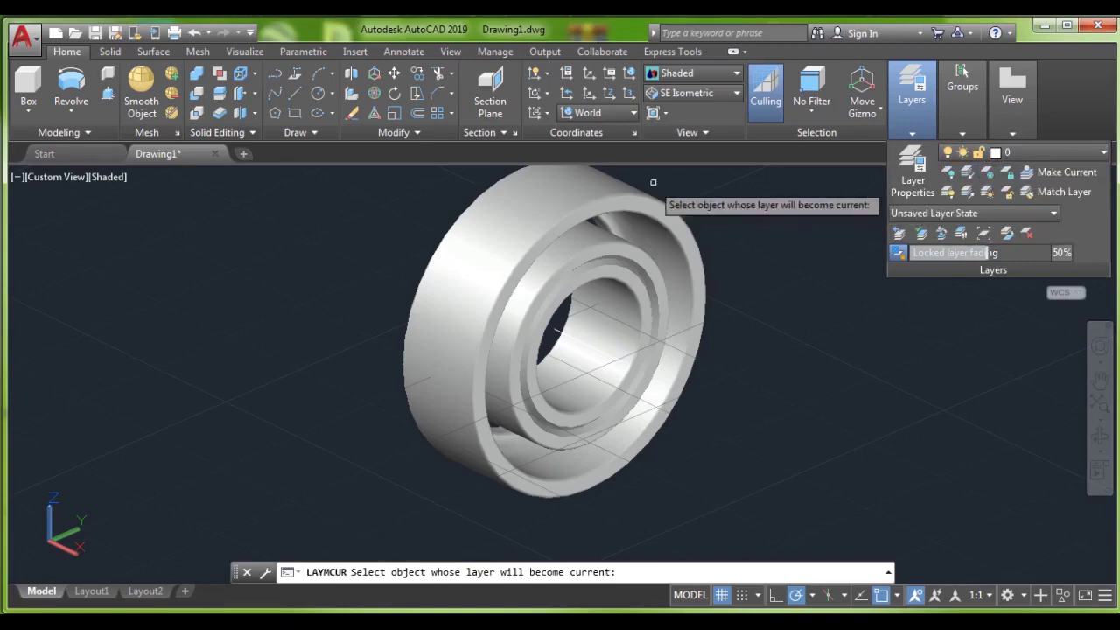
pyautogui.click(607, 198)
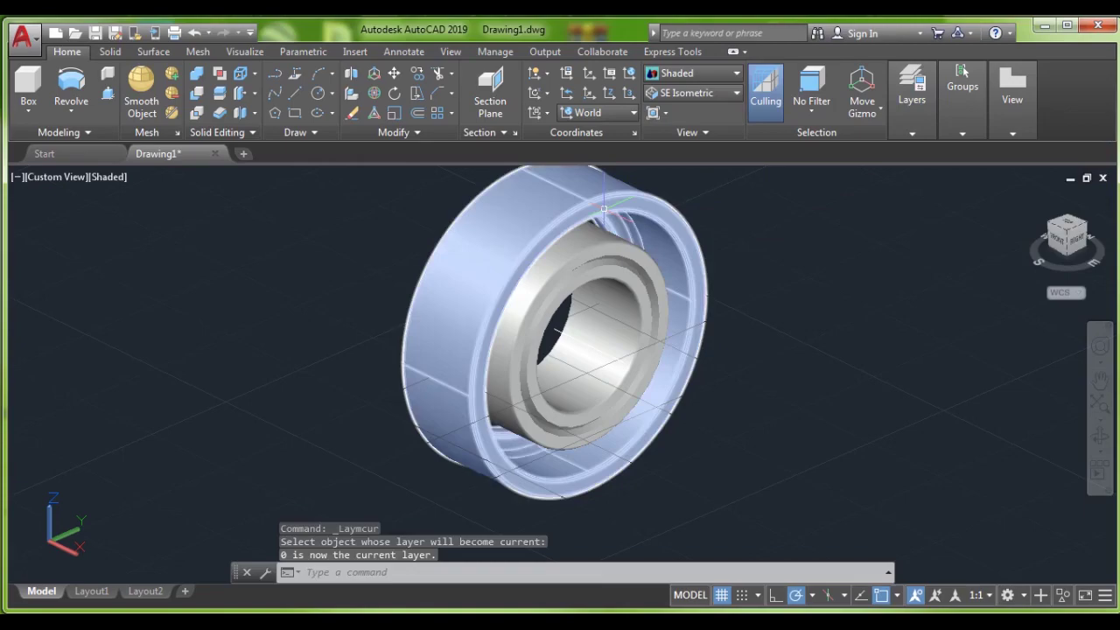
# - Confirm colour 251 for Layer1 from the Layers panel drop-down, then clear the selection
pyautogui.click(616, 210)
pyautogui.click(910, 135)
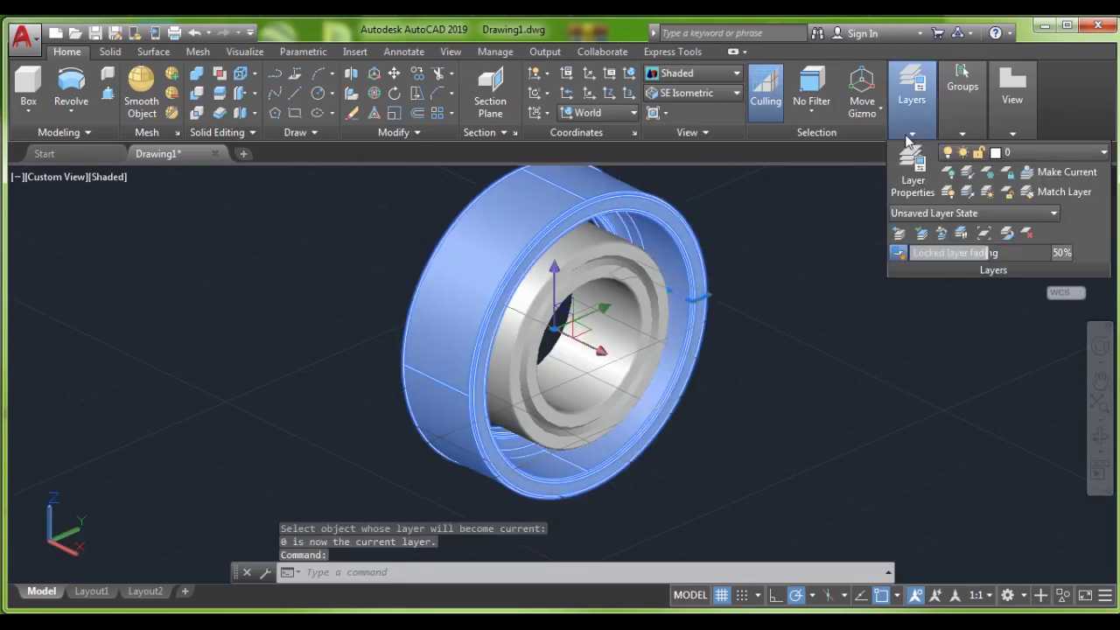
pyautogui.click(1009, 155)
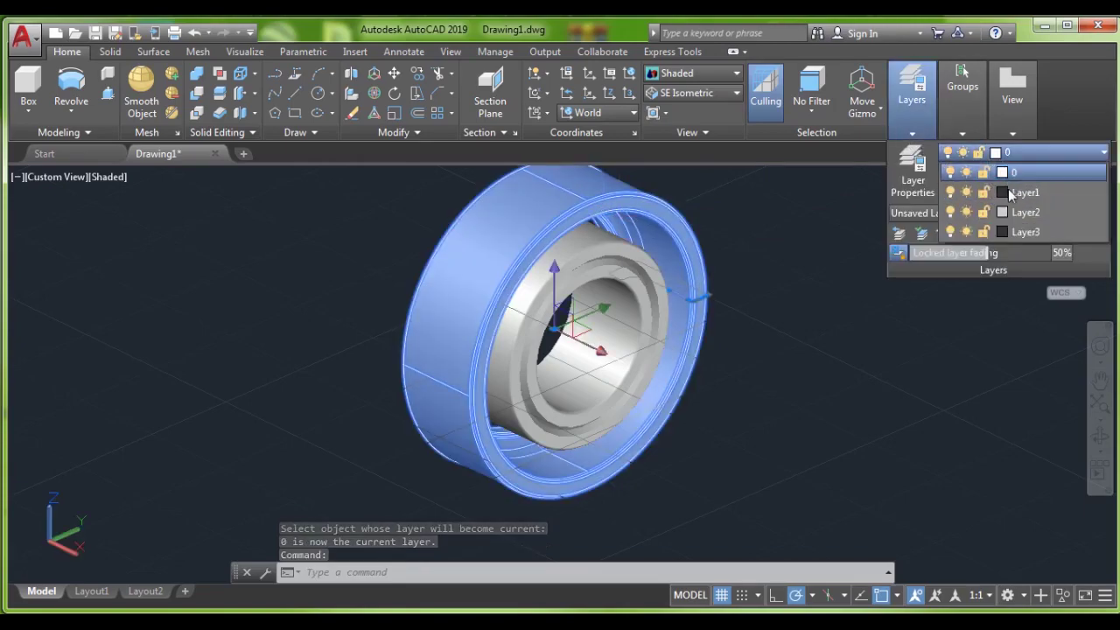
pyautogui.click(1004, 191)
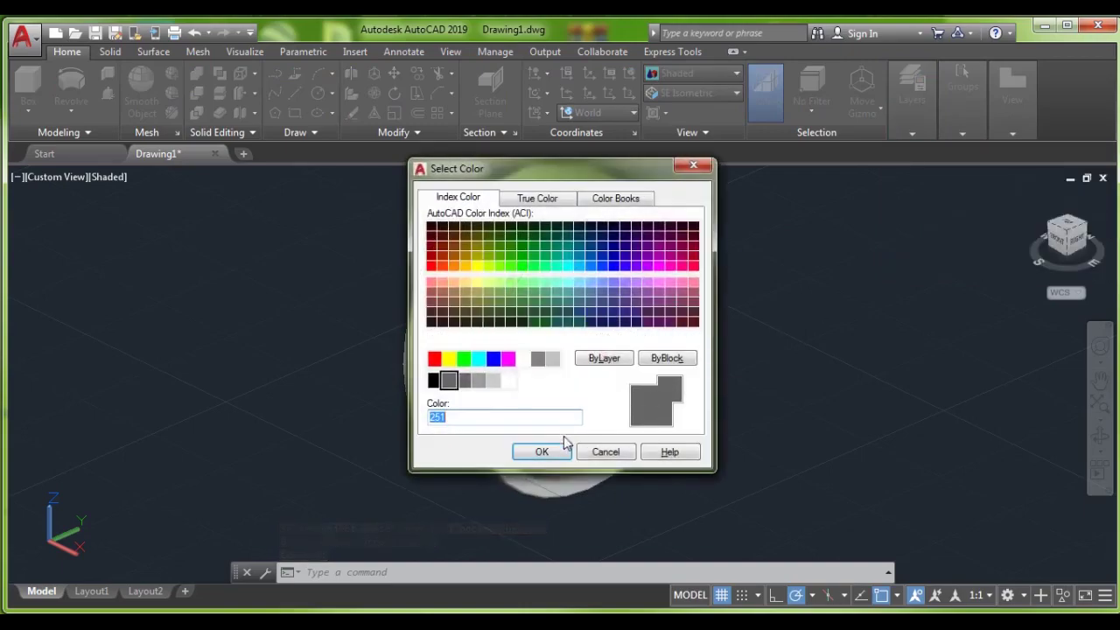
pyautogui.click(542, 452)
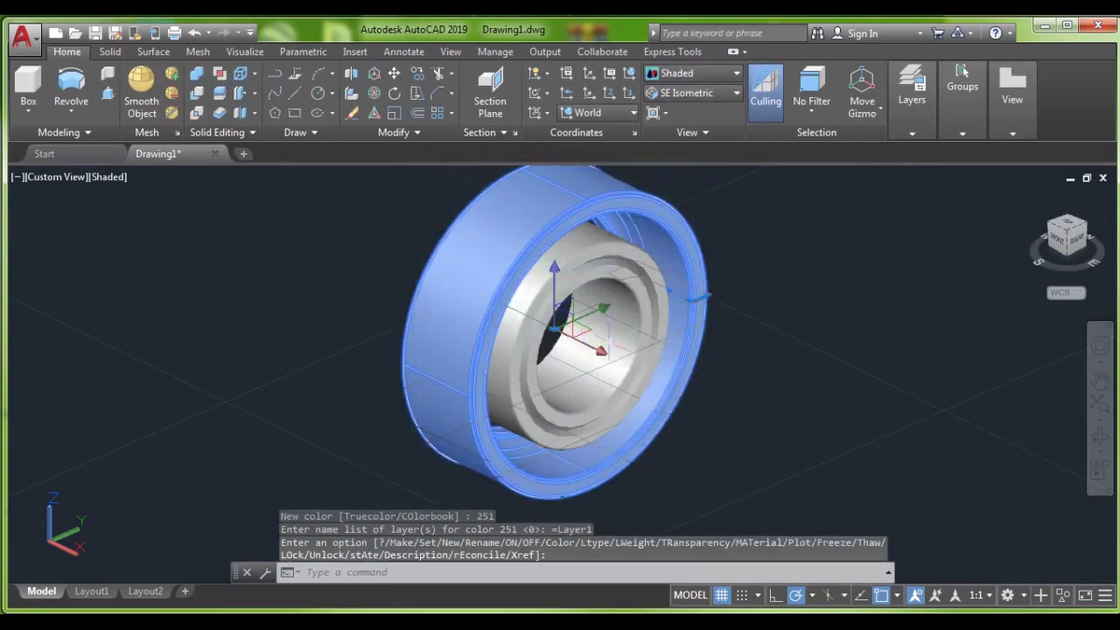
pyautogui.scroll(-3, 622, 266)
pyautogui.scroll(3, 622, 266)
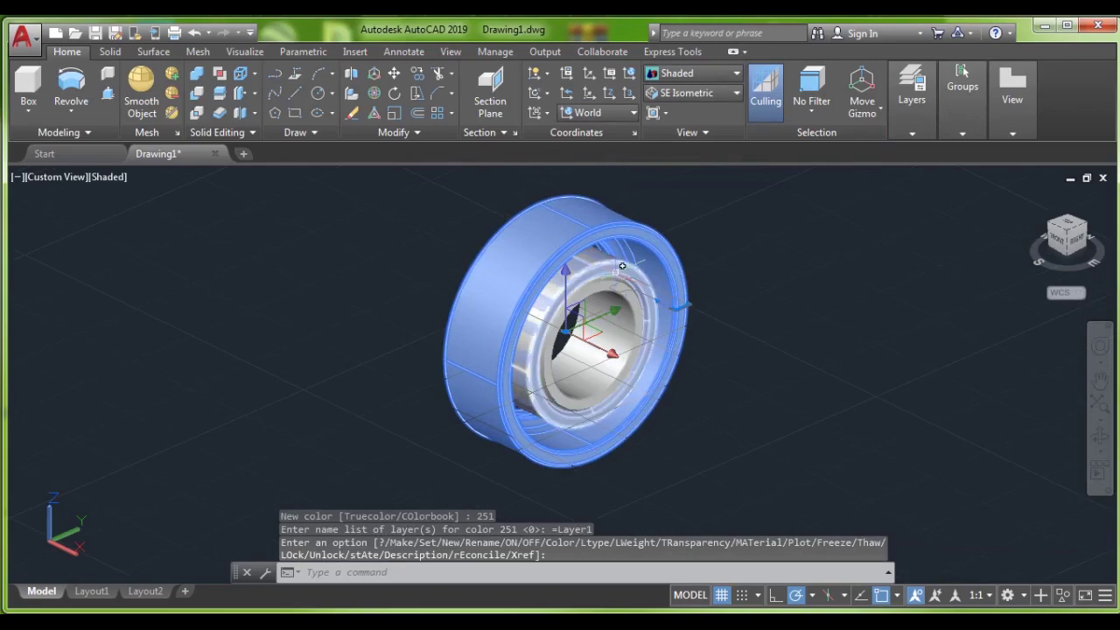
pyautogui.press('Return')
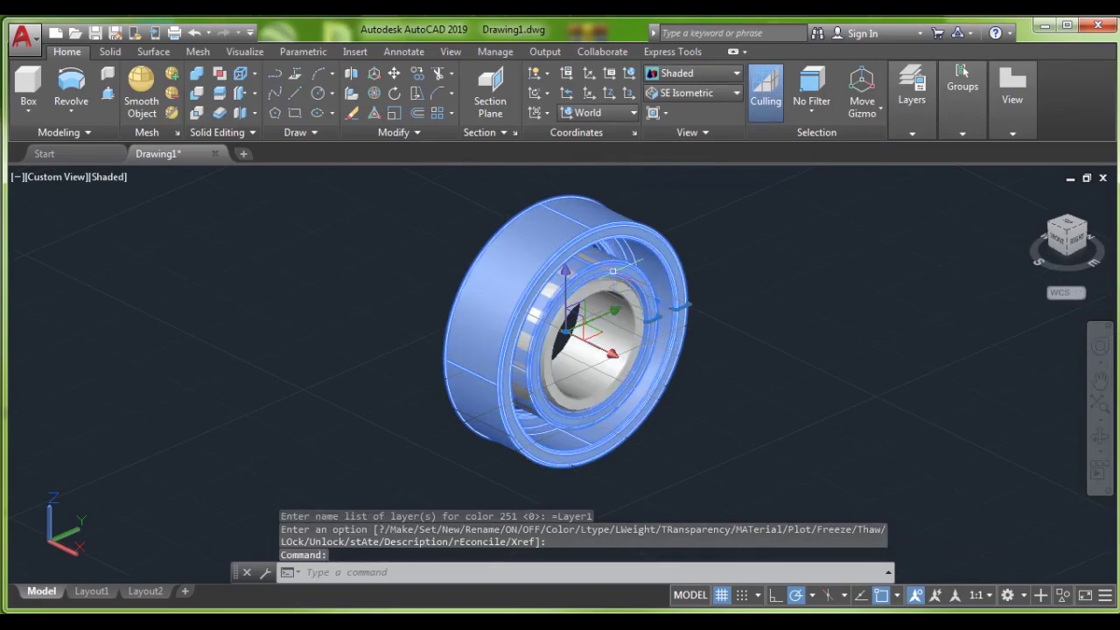
pyautogui.press('Escape')
# - Move the outer ring onto Layer1, deselect it, and select the inner ring
pyautogui.click(616, 235)
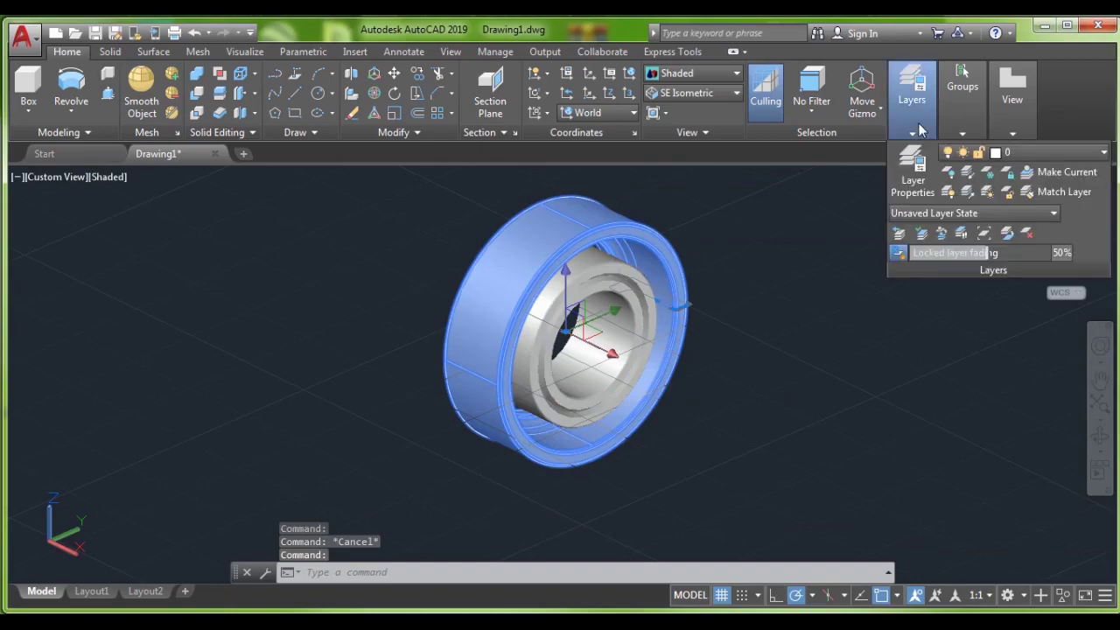
pyautogui.moveTo(912, 88)
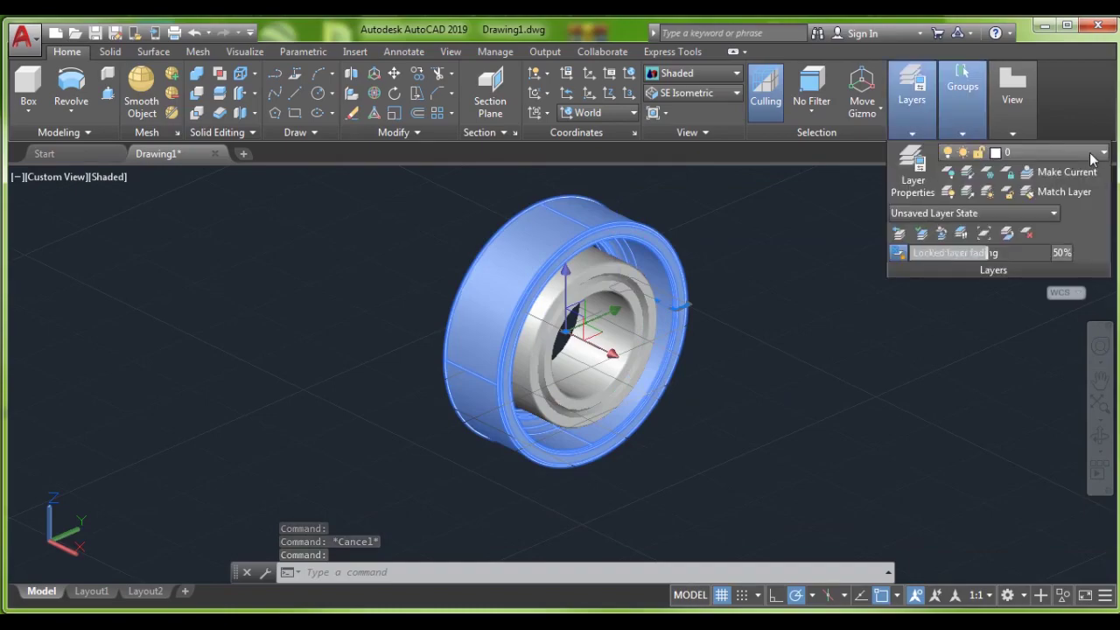
pyautogui.click(1091, 155)
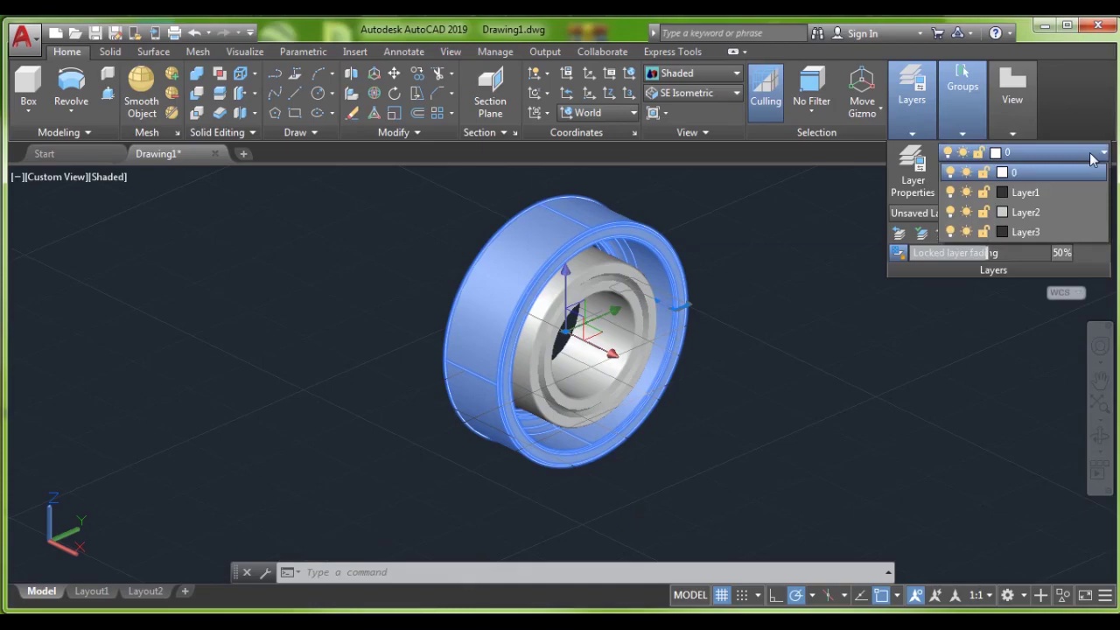
pyautogui.click(1024, 192)
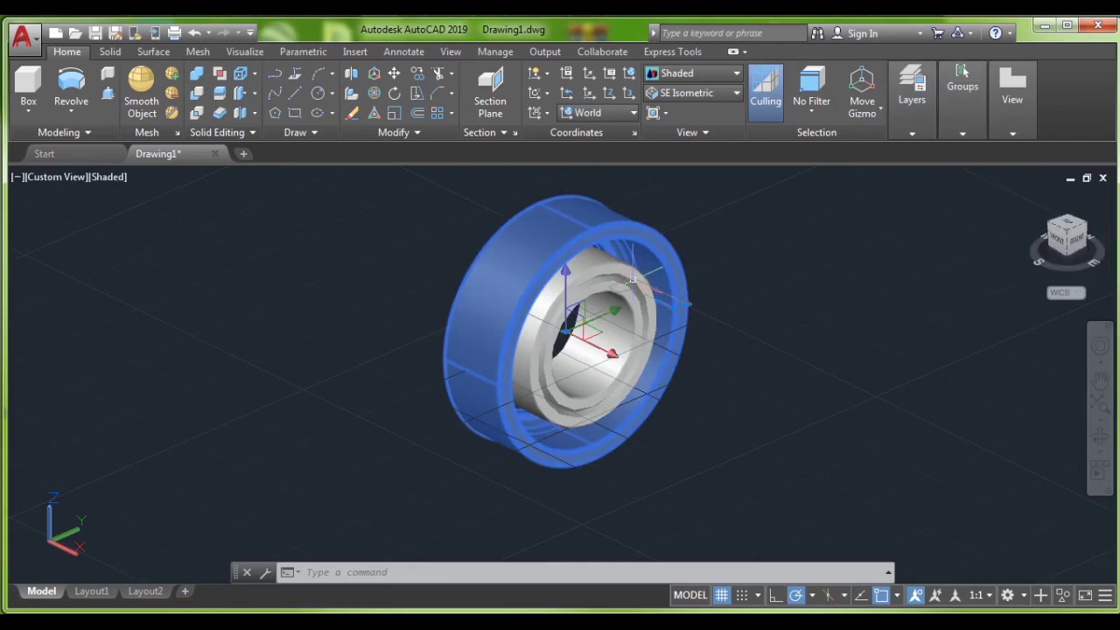
pyautogui.press('Escape')
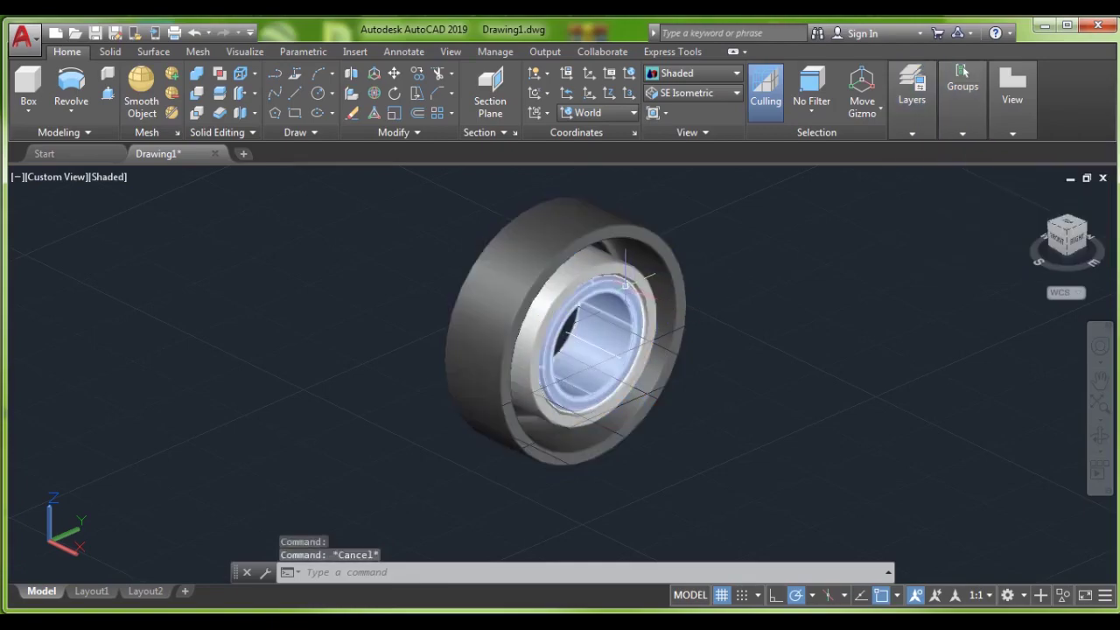
pyautogui.click(627, 274)
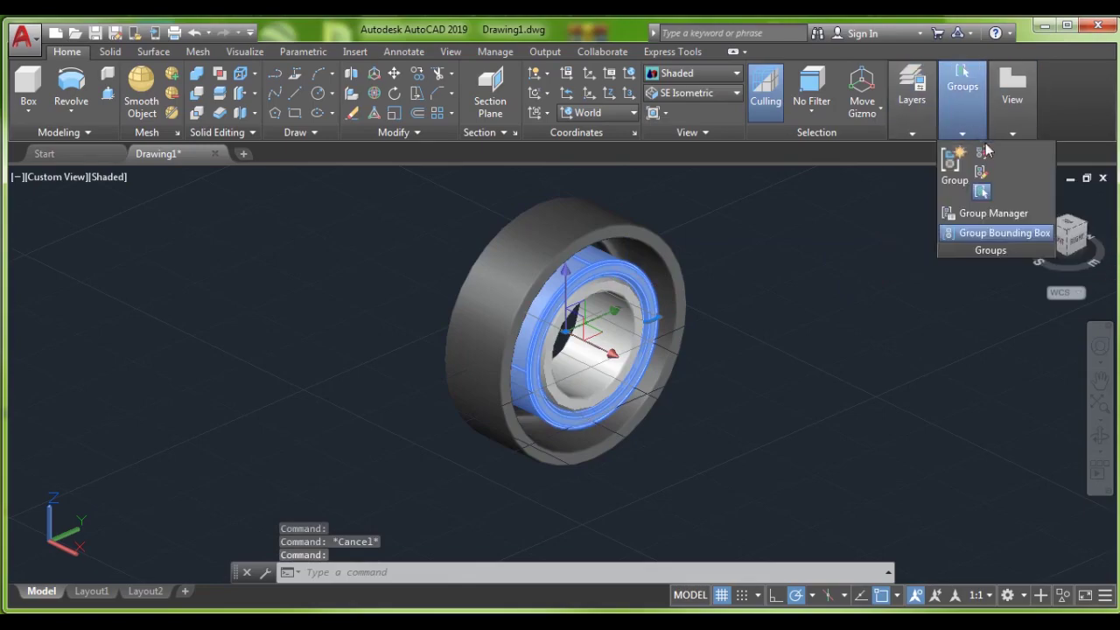
pyautogui.moveTo(911, 92)
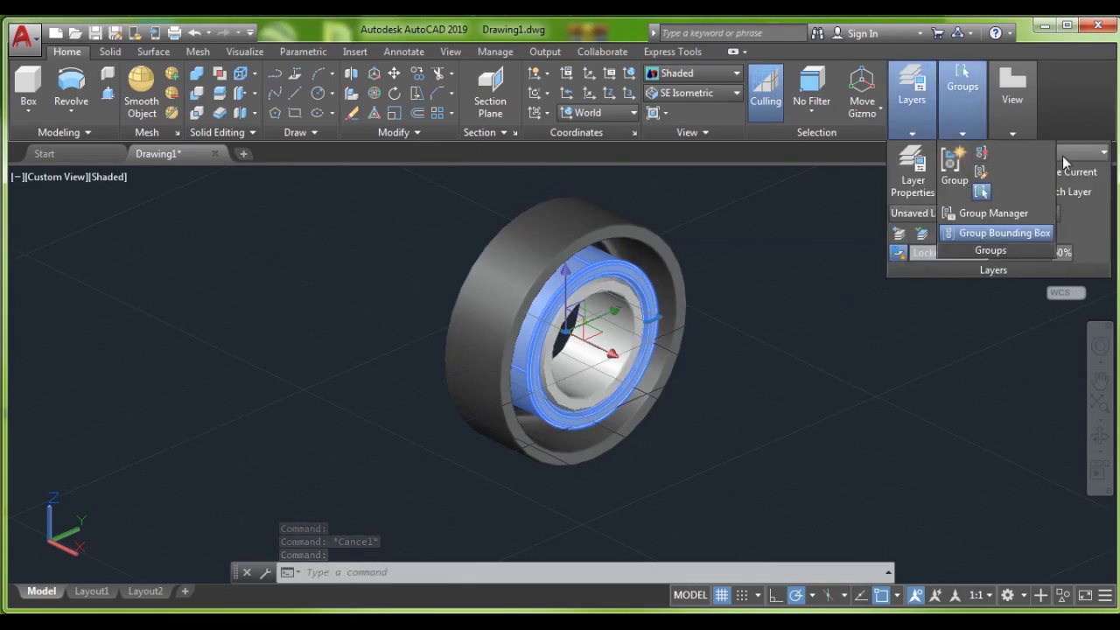
# - Assign the selected inner ring to Layer2 from the layer drop-down
pyautogui.click(1068, 154)
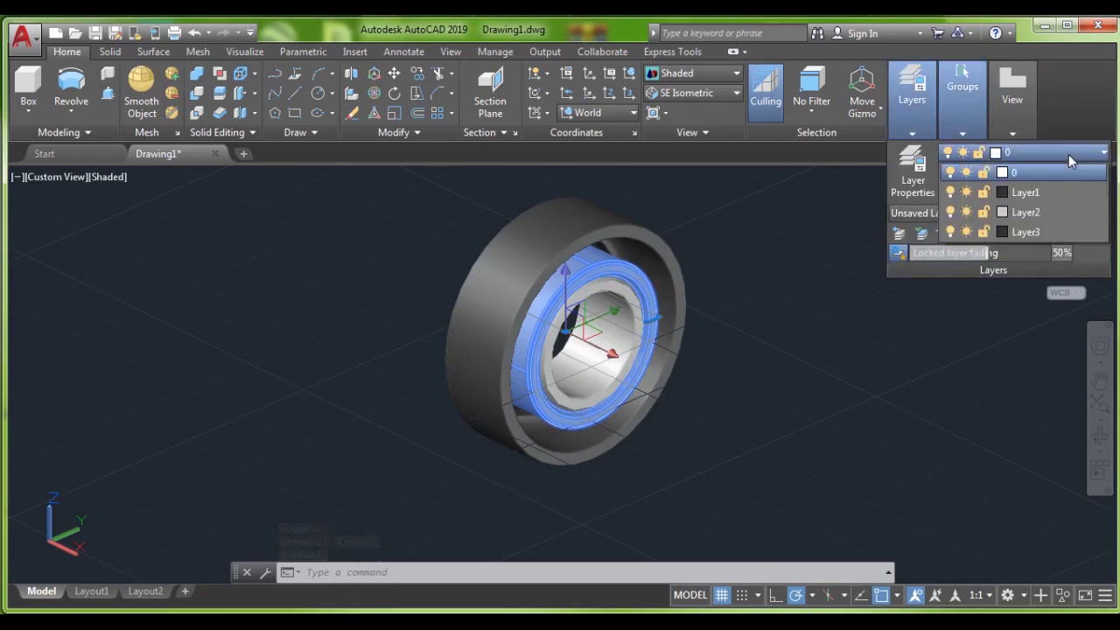
pyautogui.click(1019, 214)
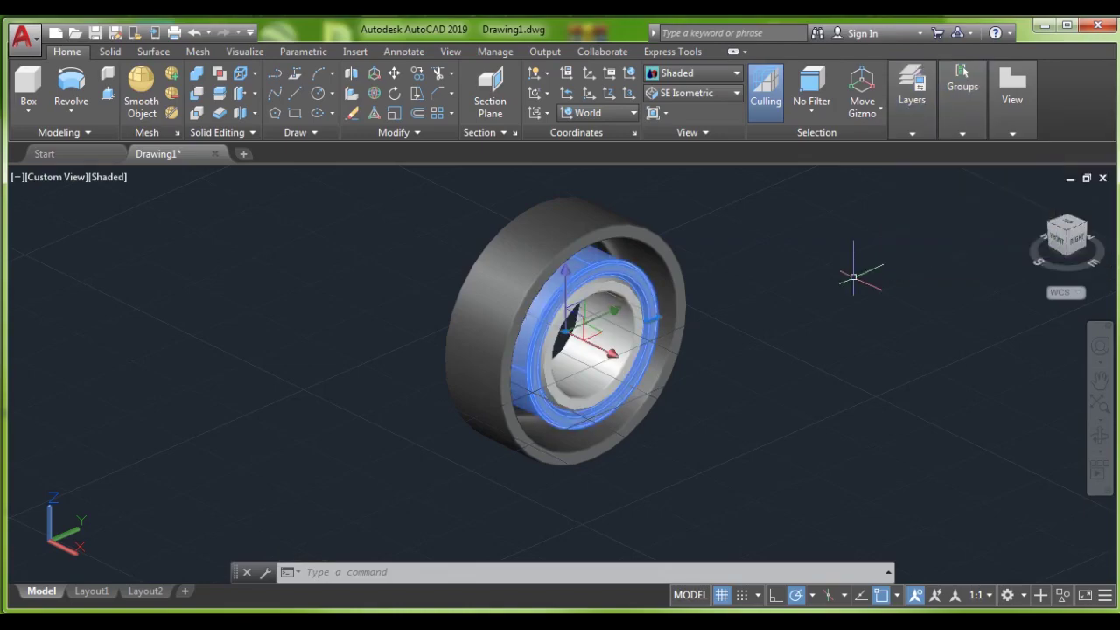
pyautogui.press('Return')
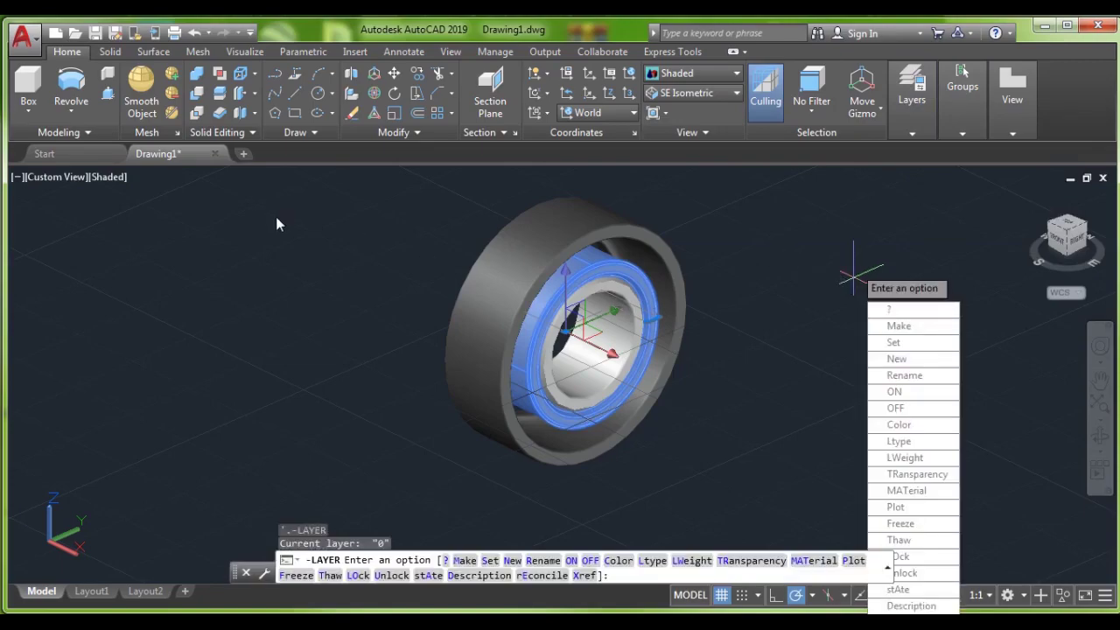
pyautogui.press('Escape')
pyautogui.press('Escape')
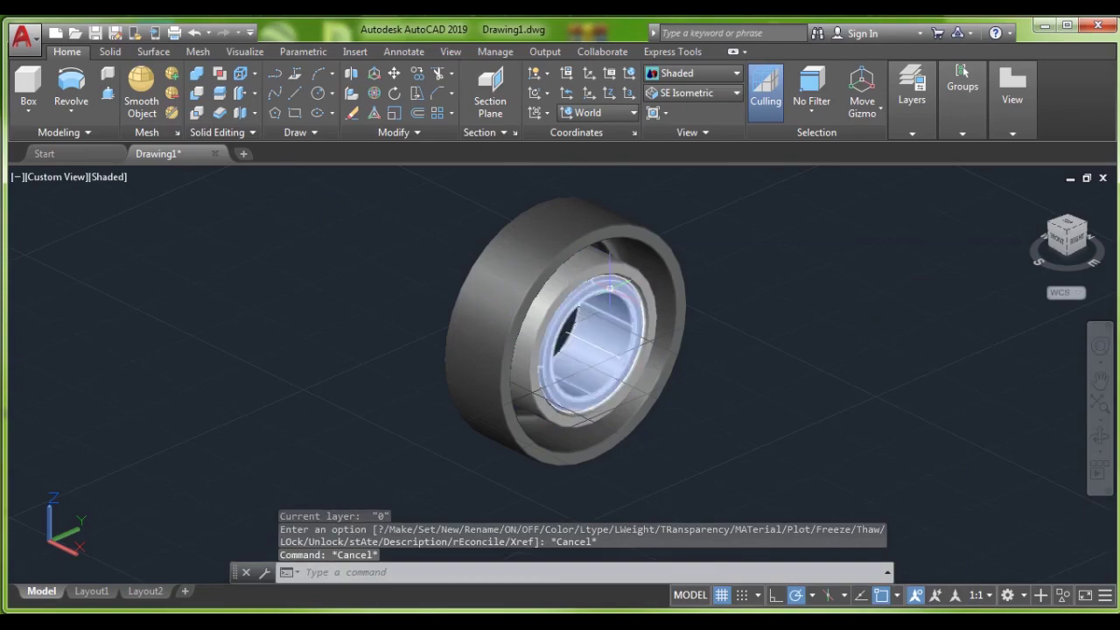
# - Reselect the inner ring, group it from the Groups panel, and choose Layer3
pyautogui.click(610, 286)
pyautogui.click(912, 133)
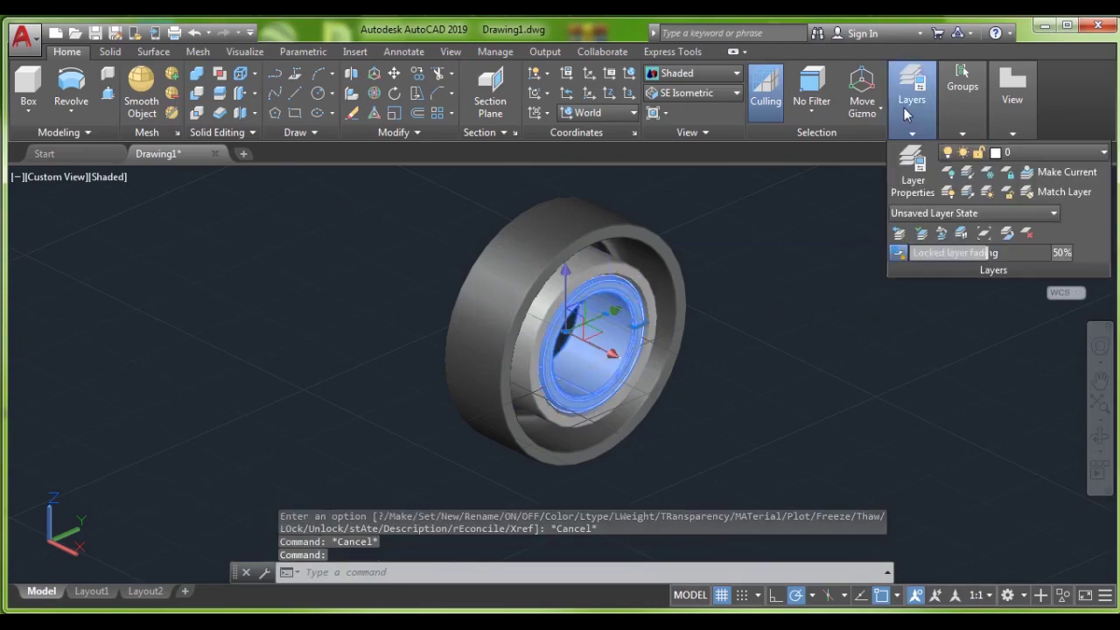
pyautogui.click(962, 133)
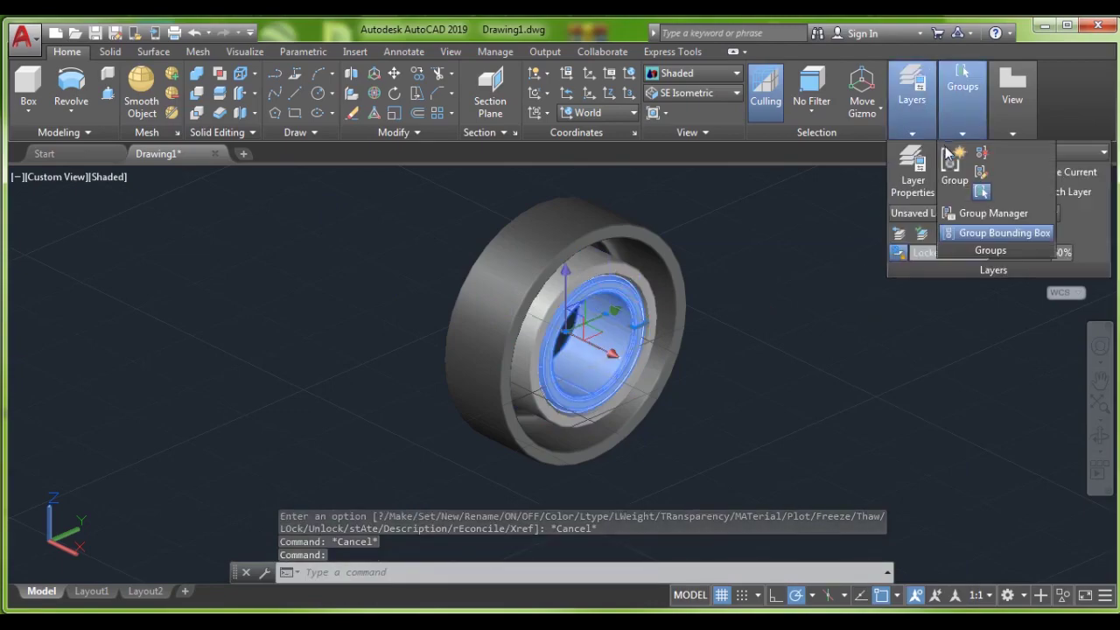
pyautogui.click(954, 166)
pyautogui.click(1075, 153)
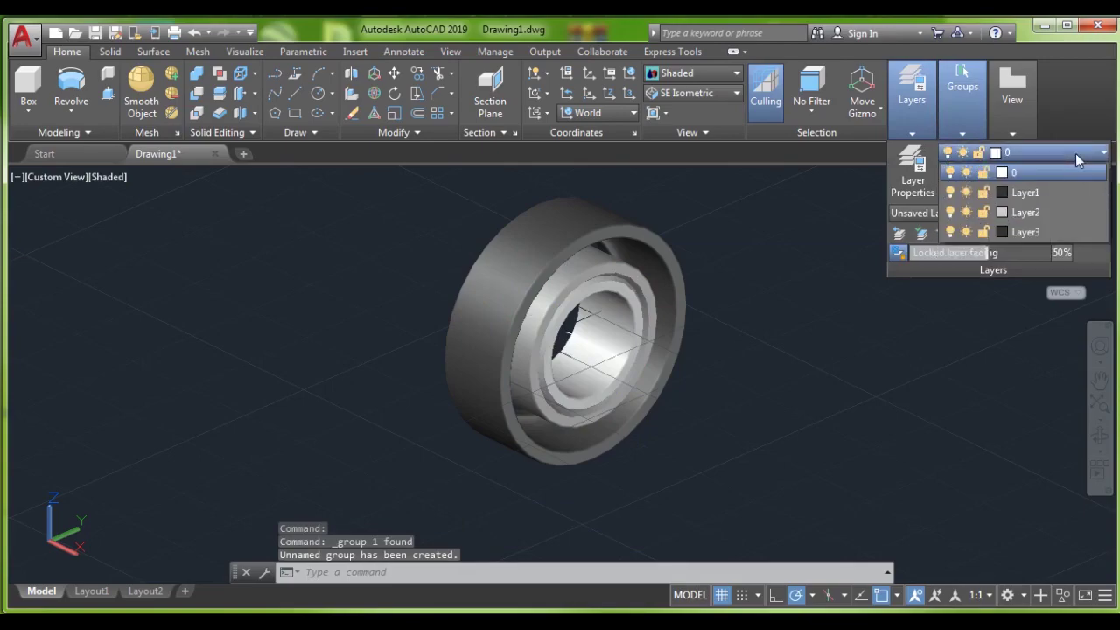
pyautogui.click(1032, 229)
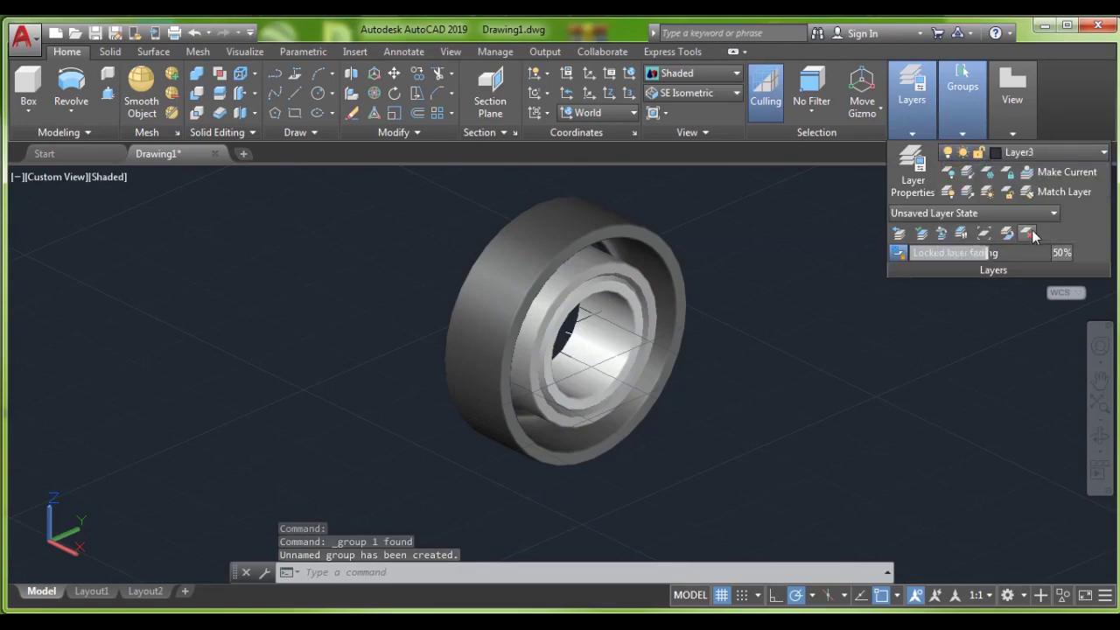
# - Select the grouped inner ring, assign it Layer3 in the layer drop-down, and deselect
pyautogui.click(617, 301)
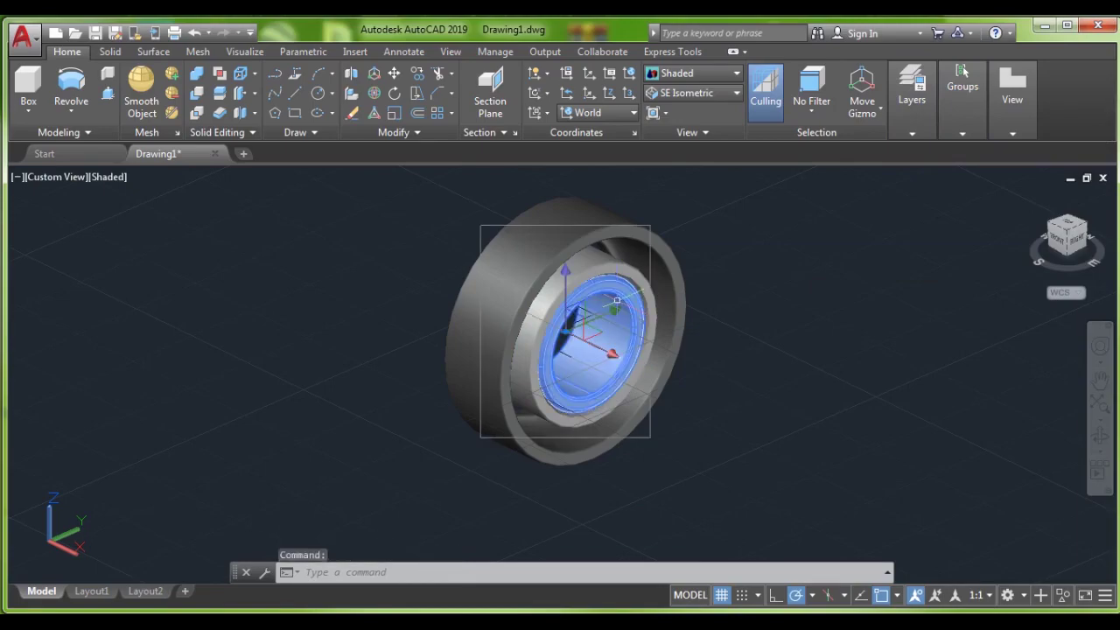
pyautogui.click(912, 133)
pyautogui.click(966, 133)
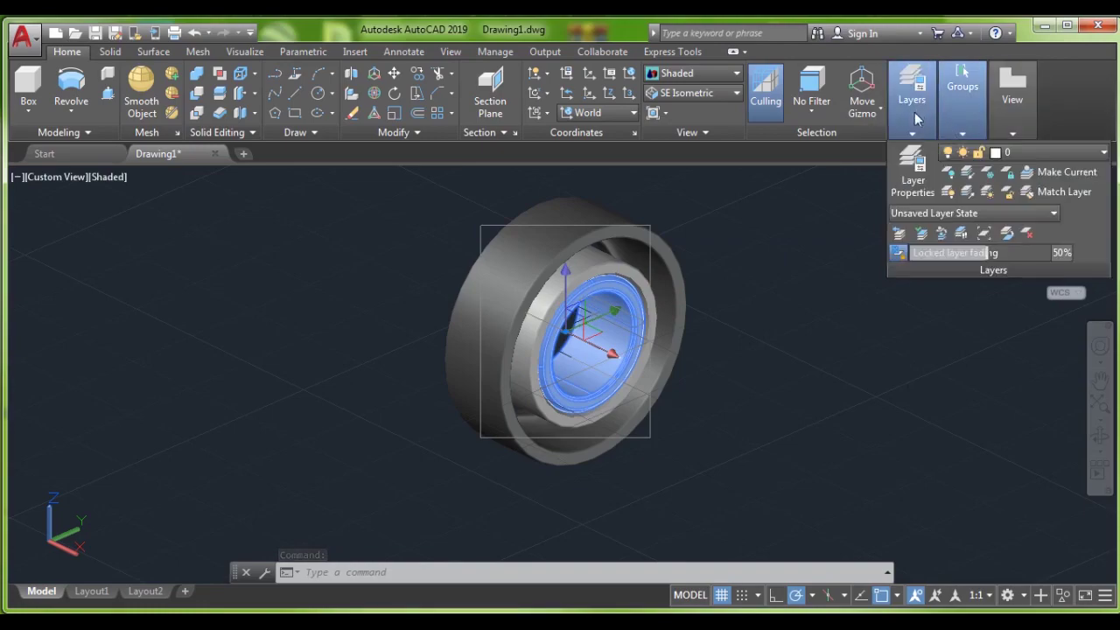
pyautogui.click(1035, 154)
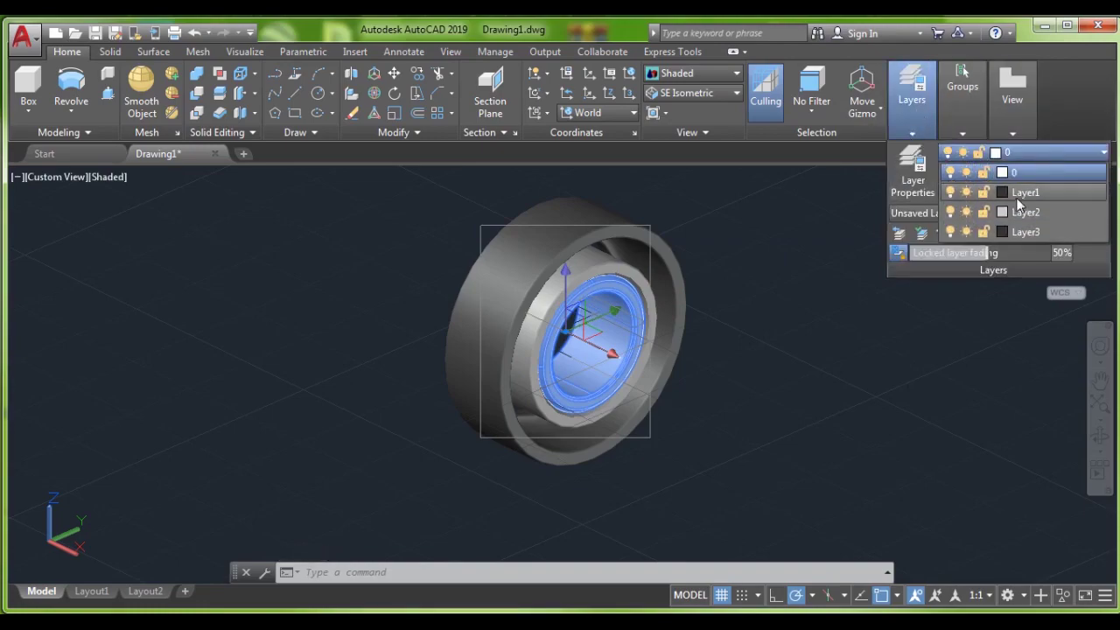
pyautogui.click(1013, 234)
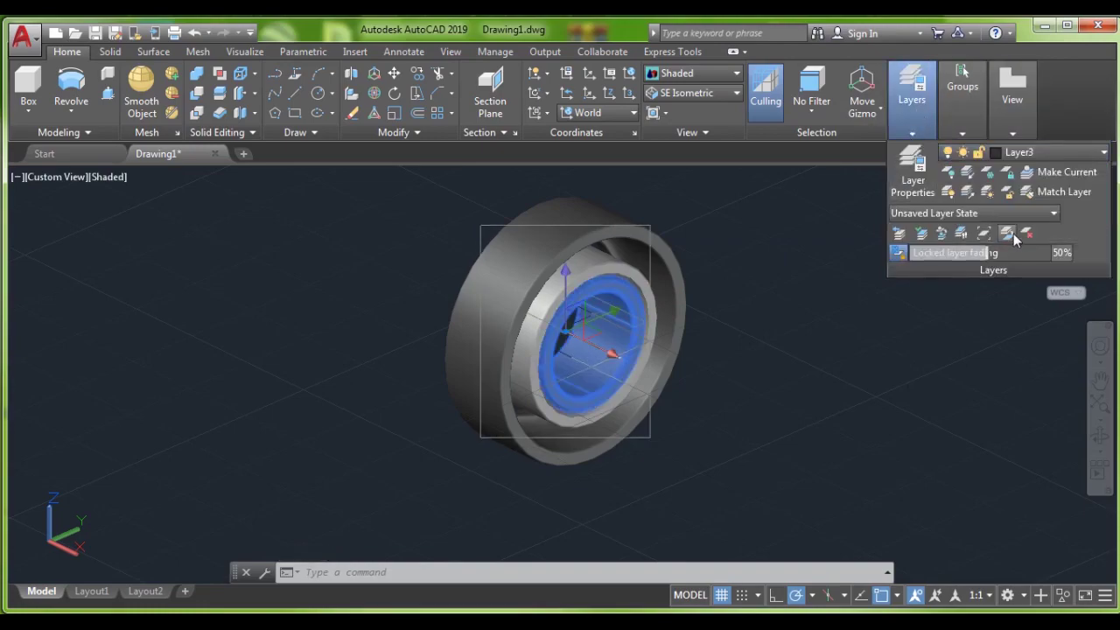
pyautogui.press('Escape')
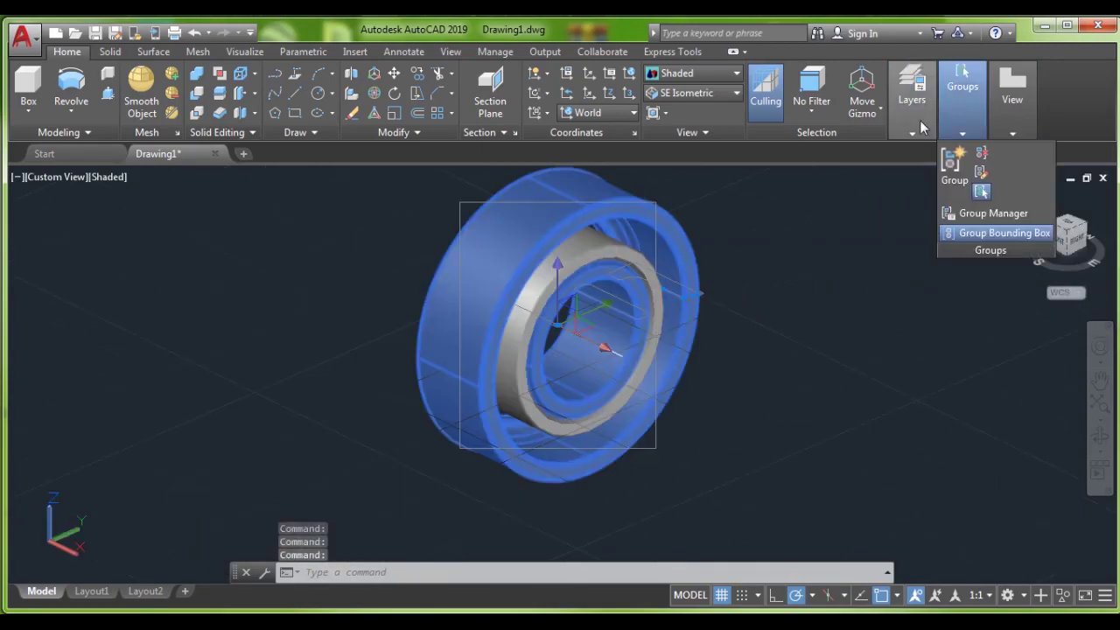
pyautogui.click(917, 118)
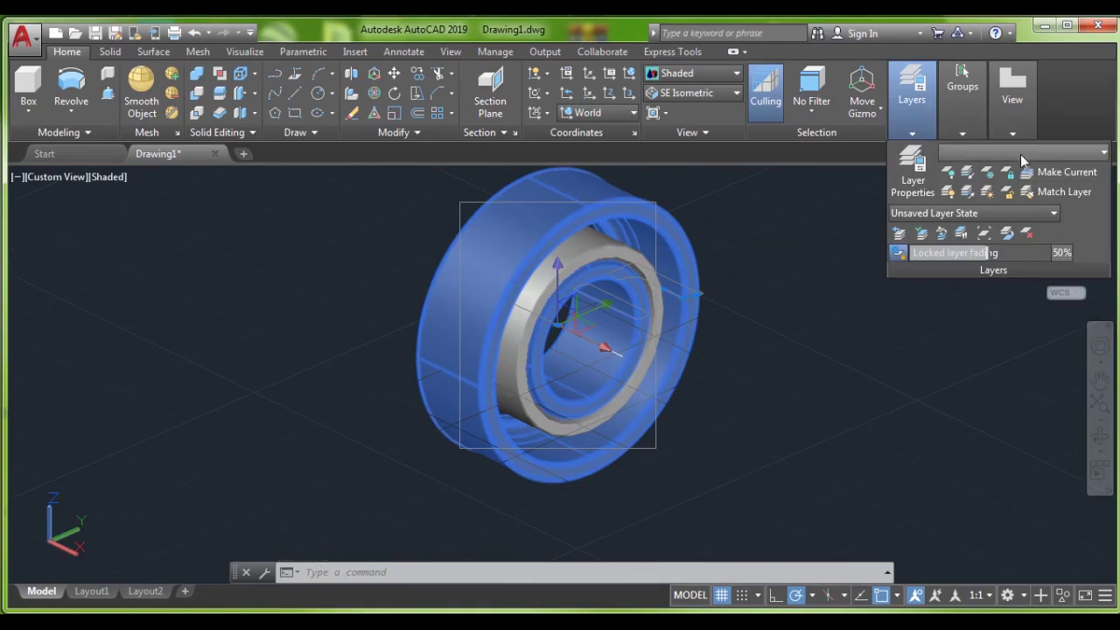
pyautogui.press('Escape')
pyautogui.press('Escape')
# - Choose Layer2 as current in the Layers drop-down and switch off Layer1 and Layer3 bulbs
pyautogui.click(1058, 156)
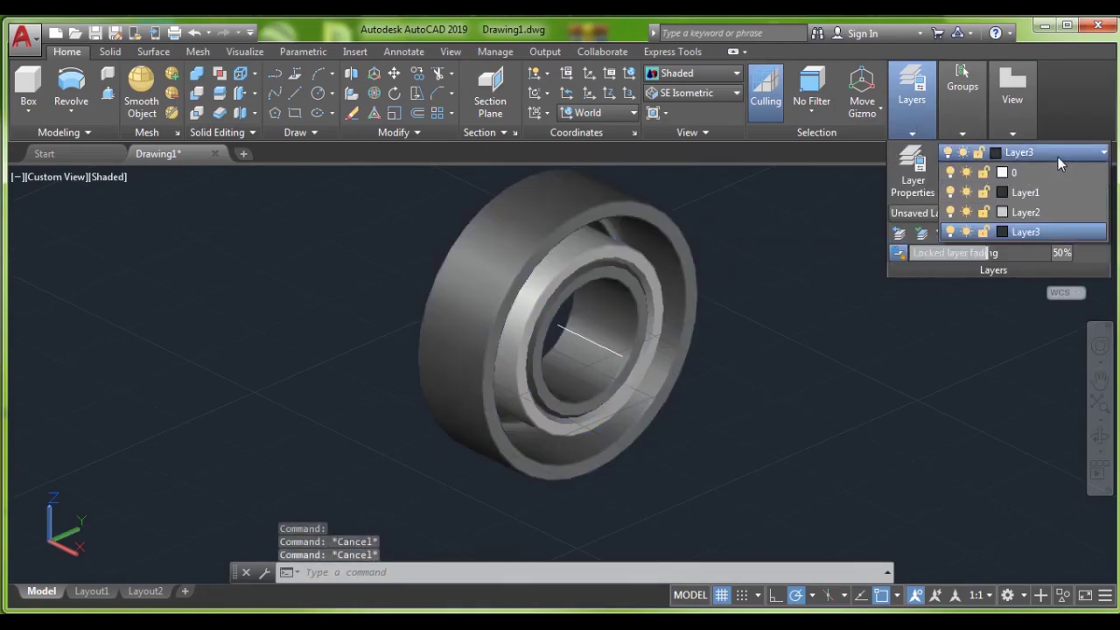
pyautogui.click(1024, 212)
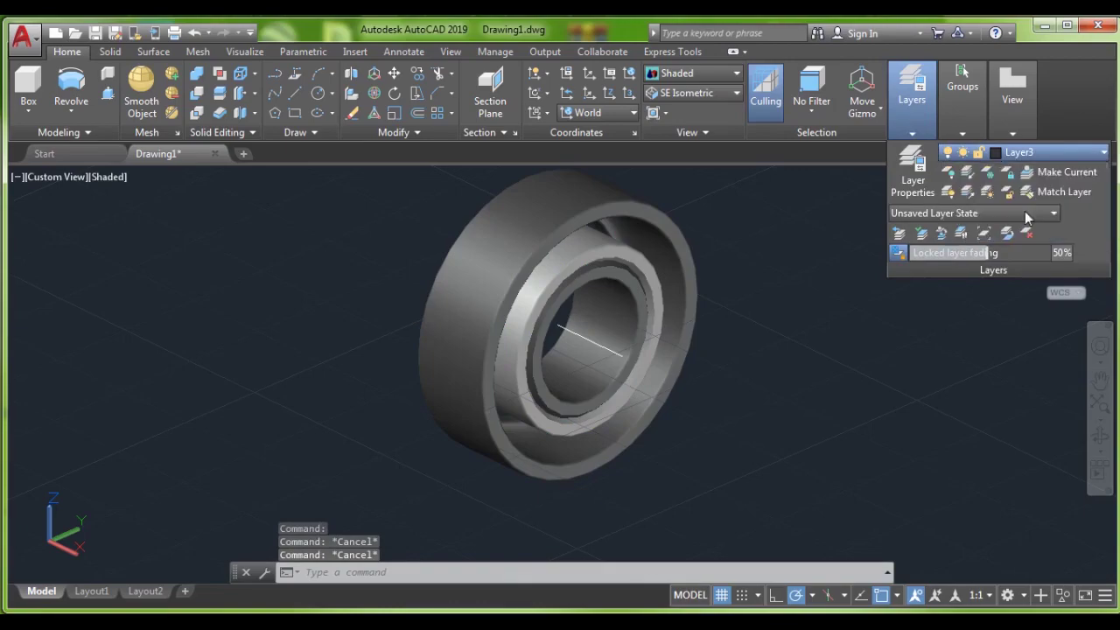
pyautogui.click(1070, 152)
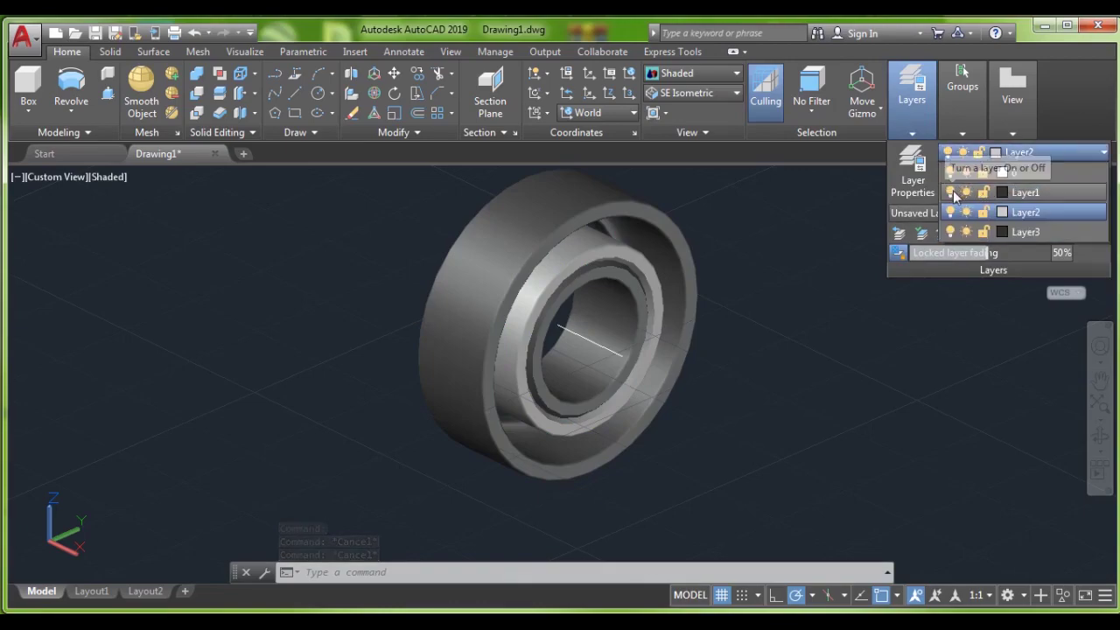
pyautogui.click(952, 192)
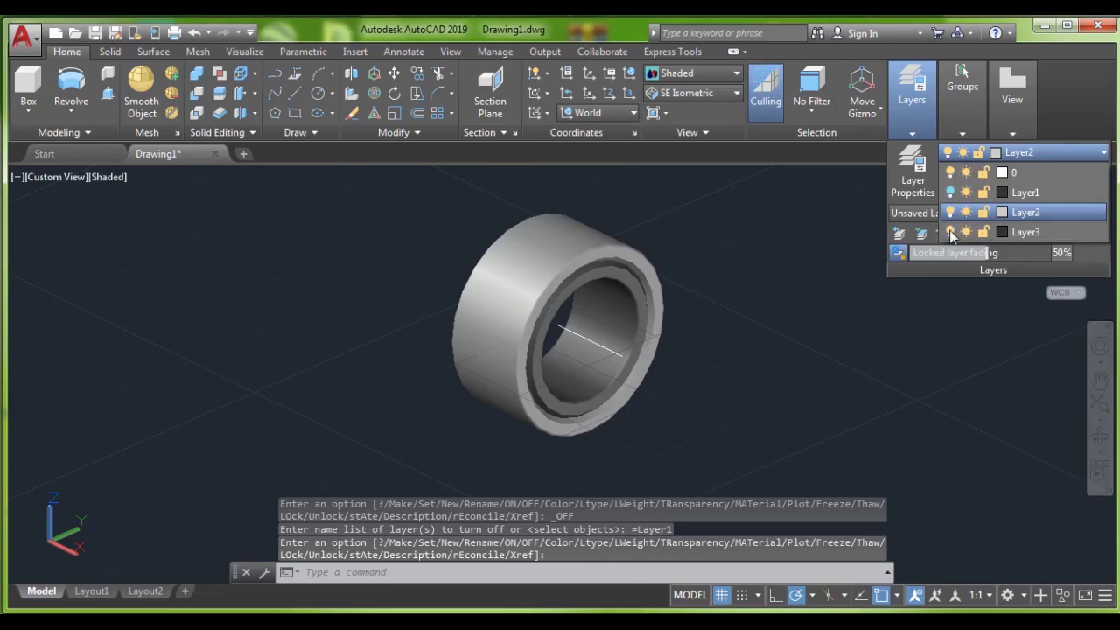
pyautogui.click(949, 231)
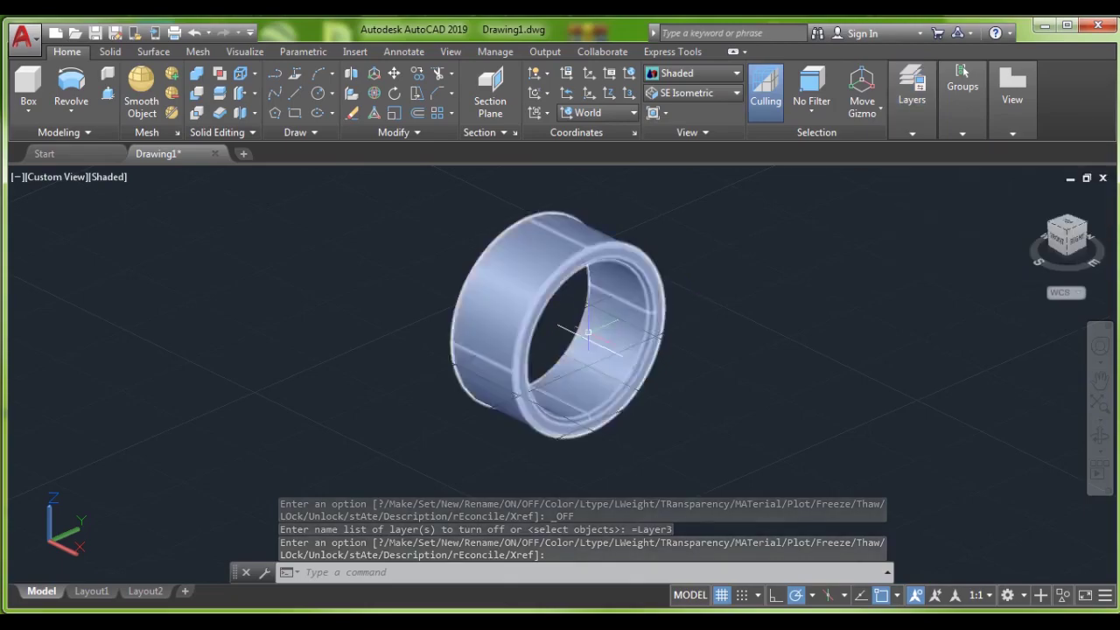
# - Pan and zoom to the ring, then draw a radius 2.5 circle at its centre
pyautogui.moveTo(558, 336); pyautogui.dragTo(681, 323, button='middle')
pyautogui.scroll(1, 681, 323)
pyautogui.scroll(3, 679, 313)
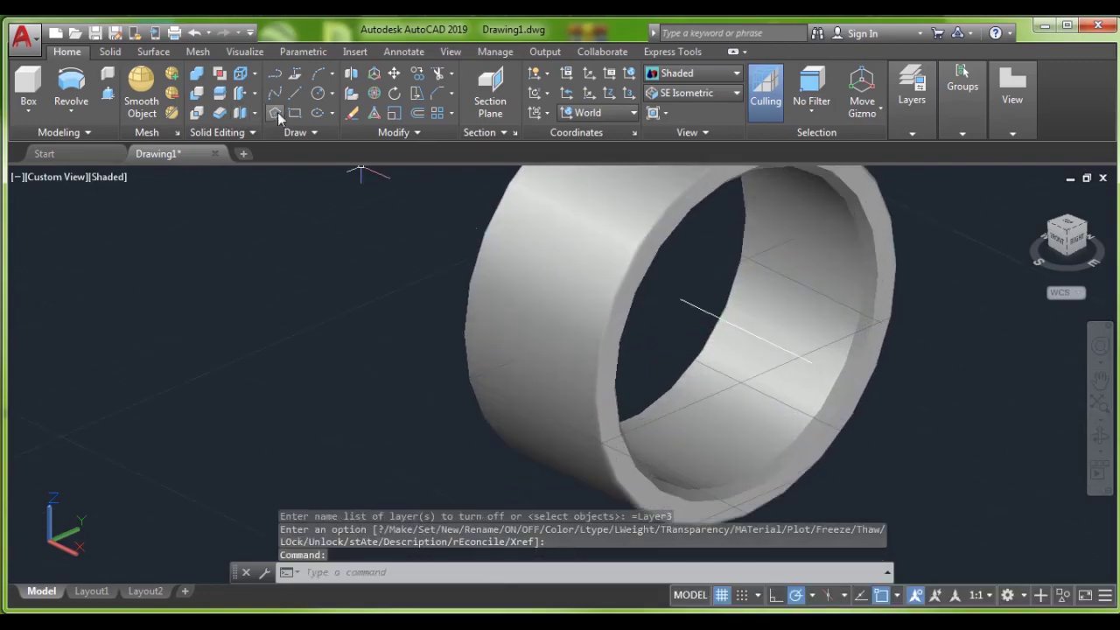
pyautogui.click(318, 94)
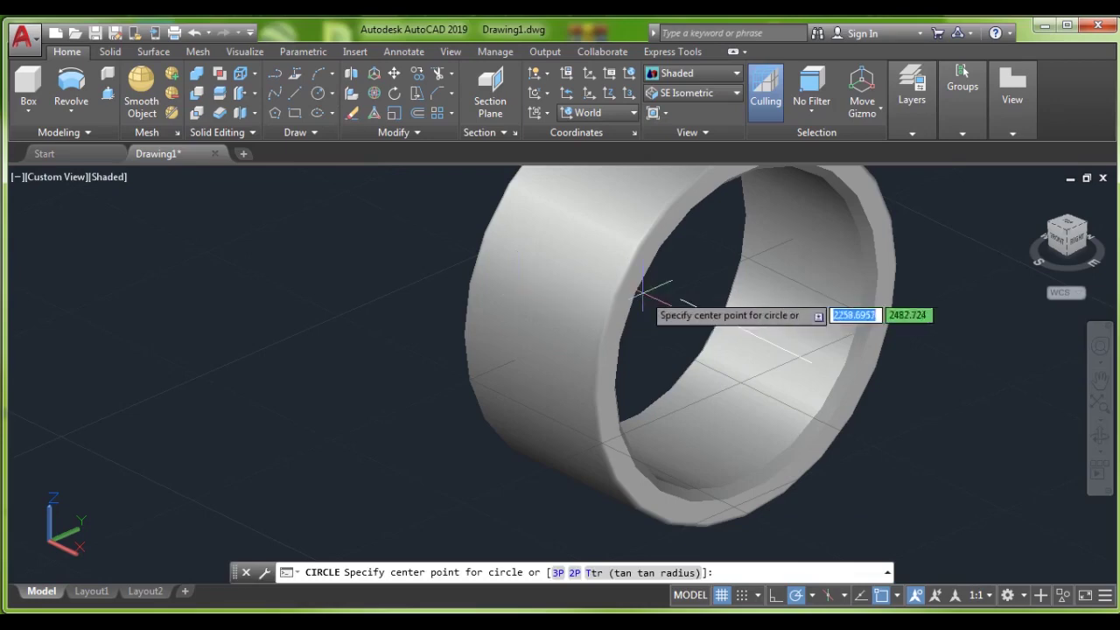
pyautogui.click(680, 299)
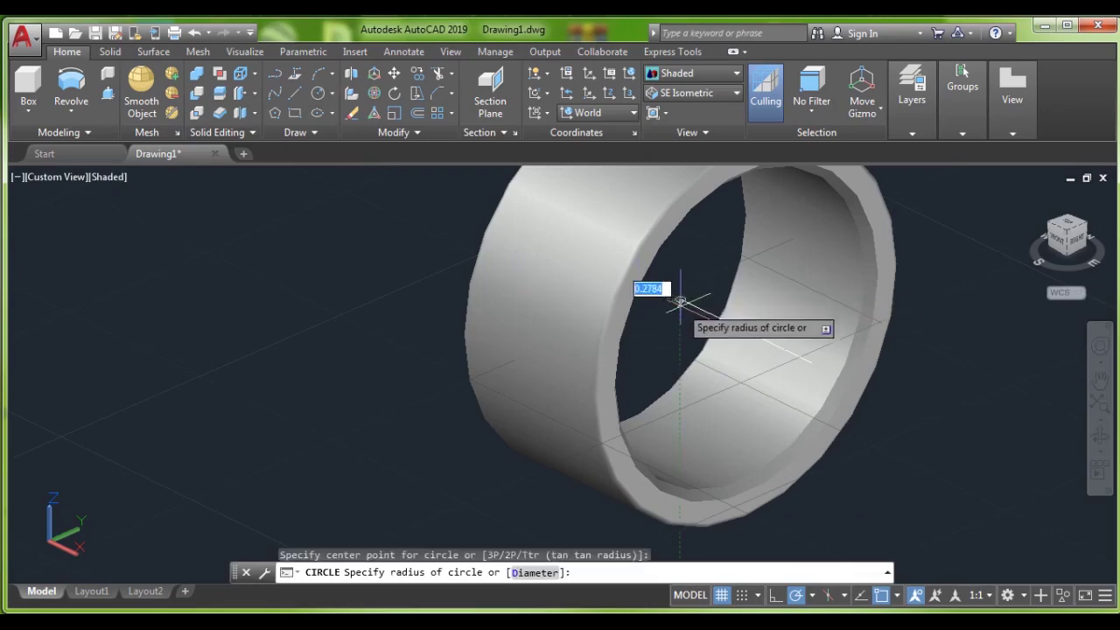
pyautogui.write('2.5')
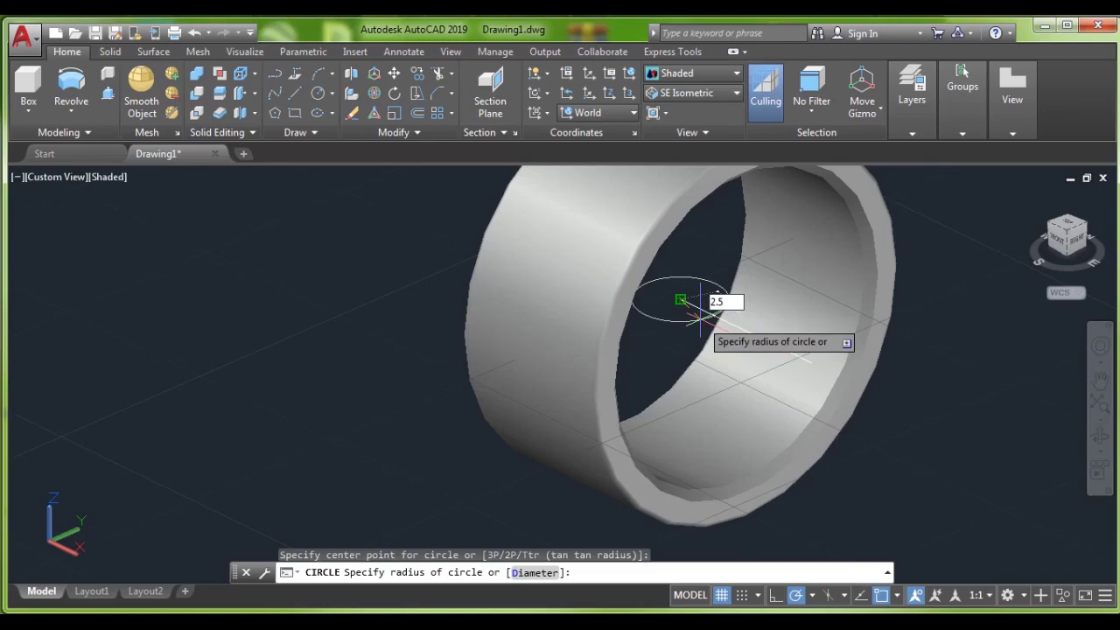
pyautogui.press('Return')
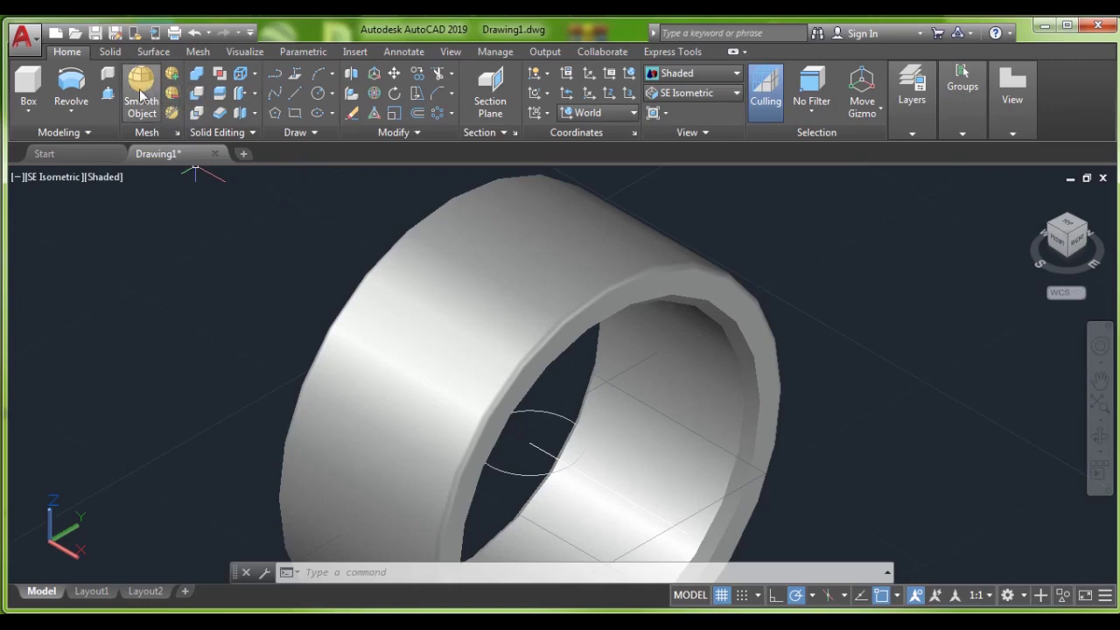
# - Create a sphere of radius 2.7 centred at a point inside the ring
pyautogui.click(29, 112)
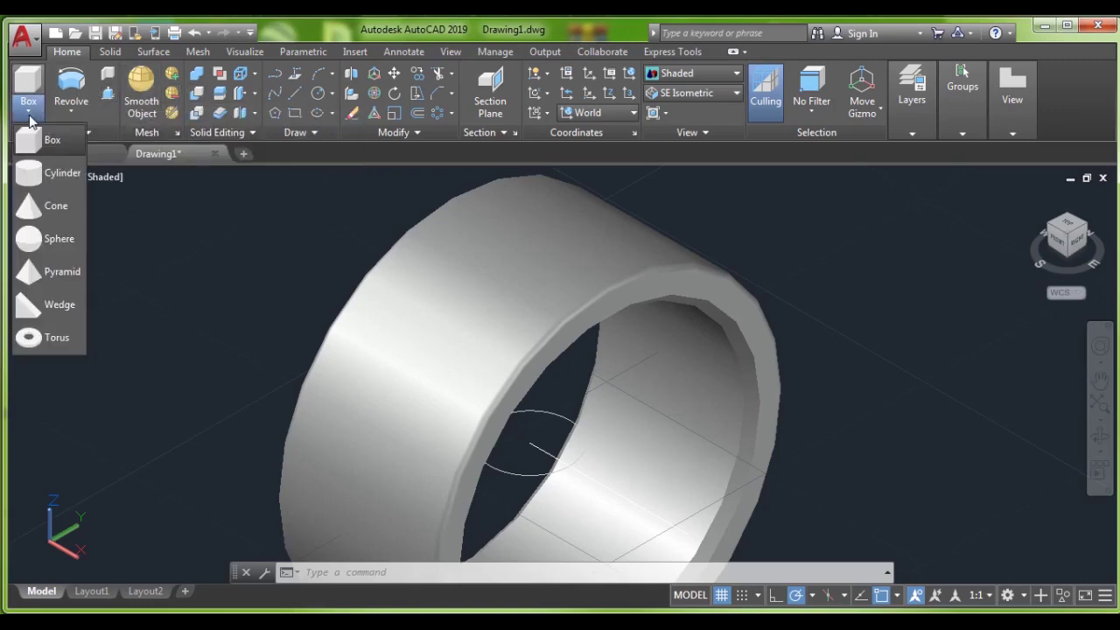
pyautogui.click(53, 238)
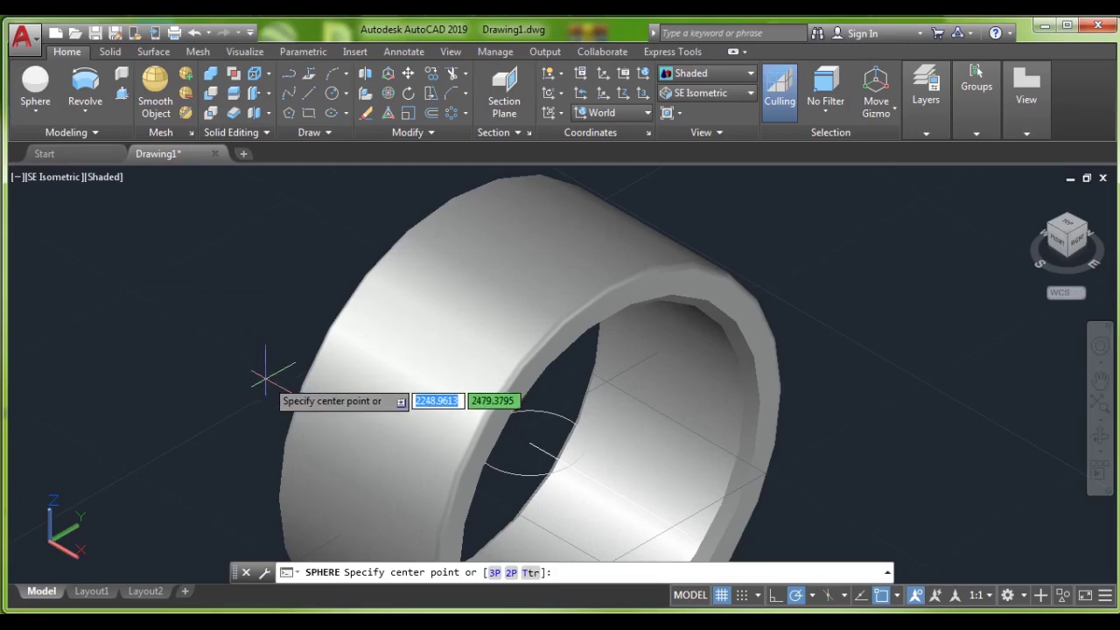
pyautogui.click(529, 442)
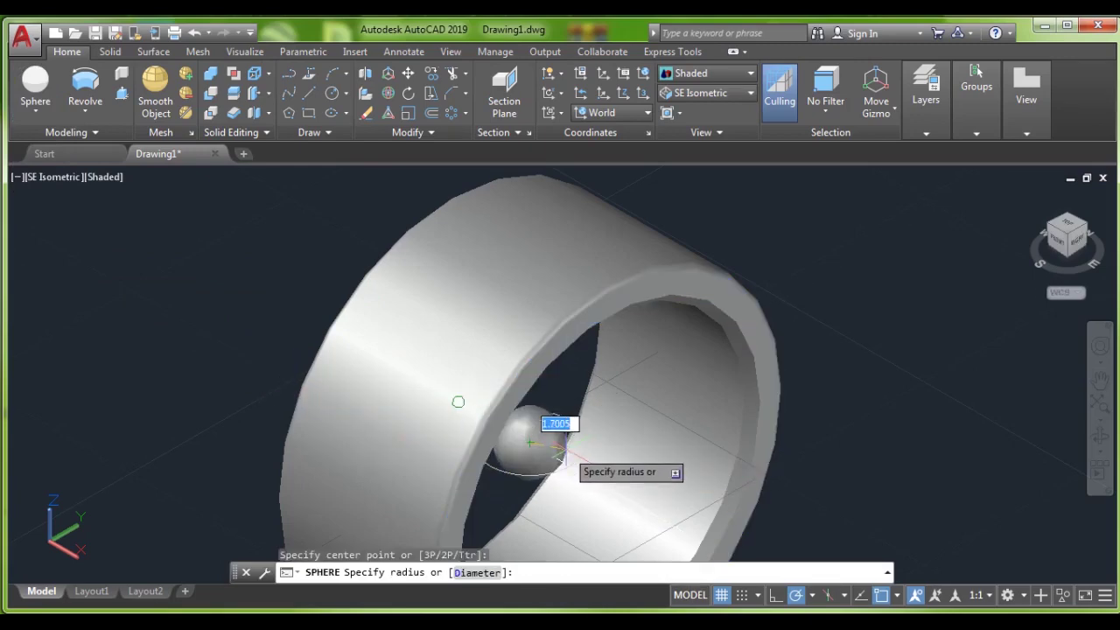
pyautogui.write('2.7')
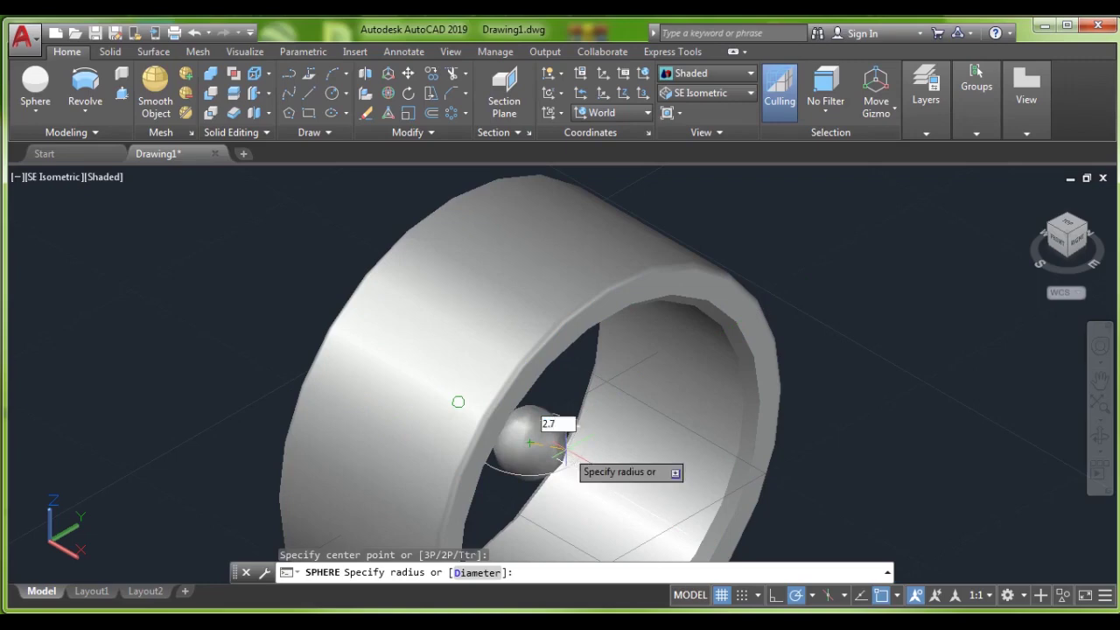
pyautogui.press('Return')
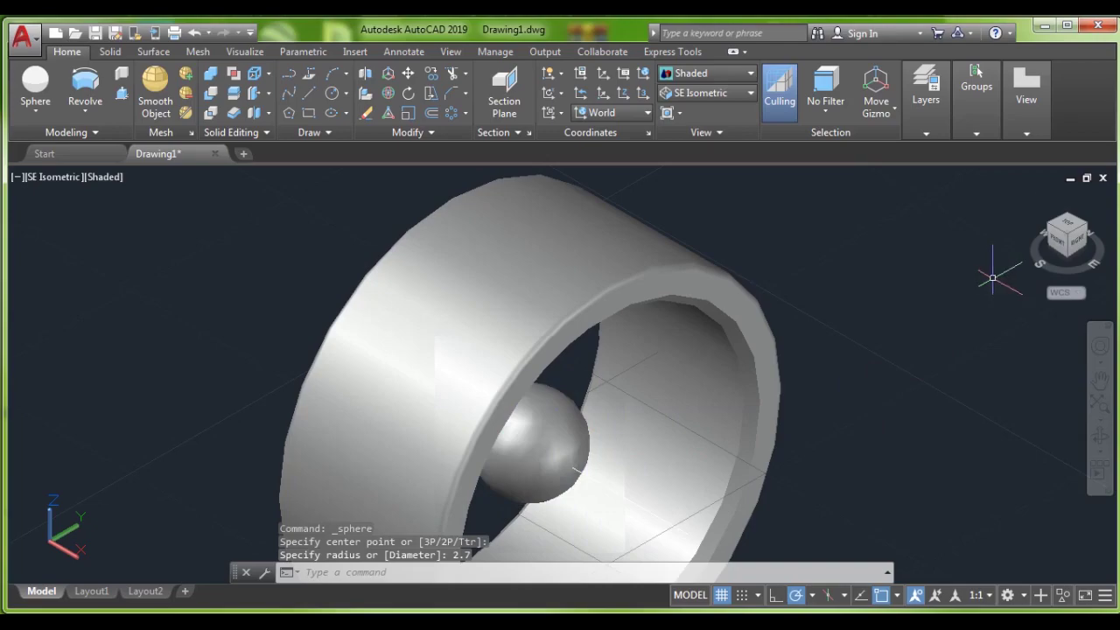
# - Switch to the Right view and start moving the sphere, selecting it as the object
pyautogui.moveTo(1066, 238)
pyautogui.click(1077, 251)
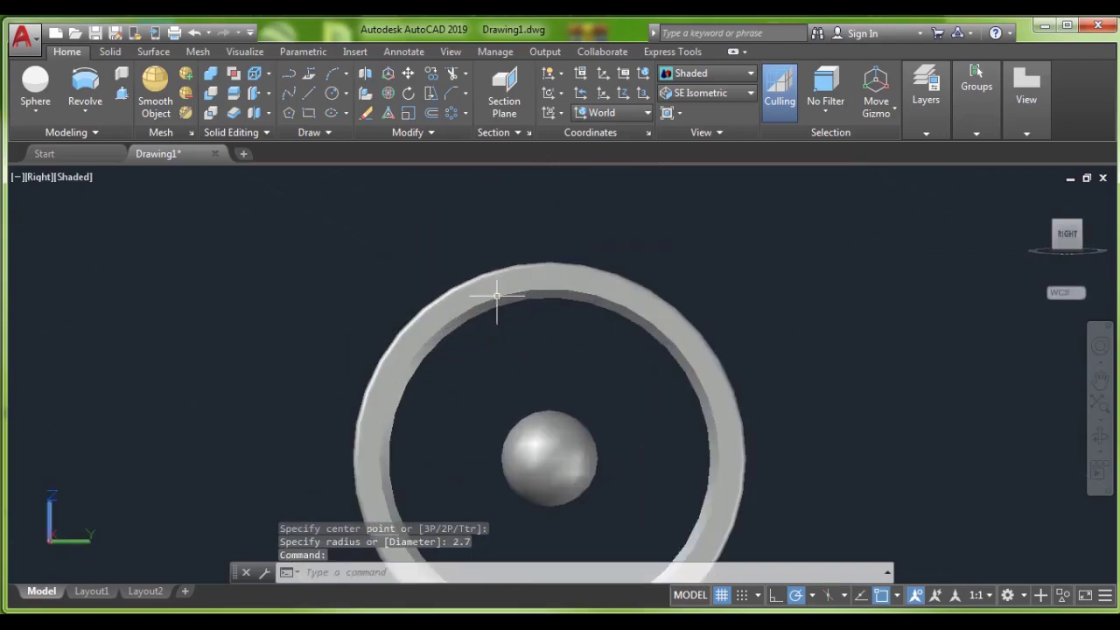
pyautogui.click(408, 73)
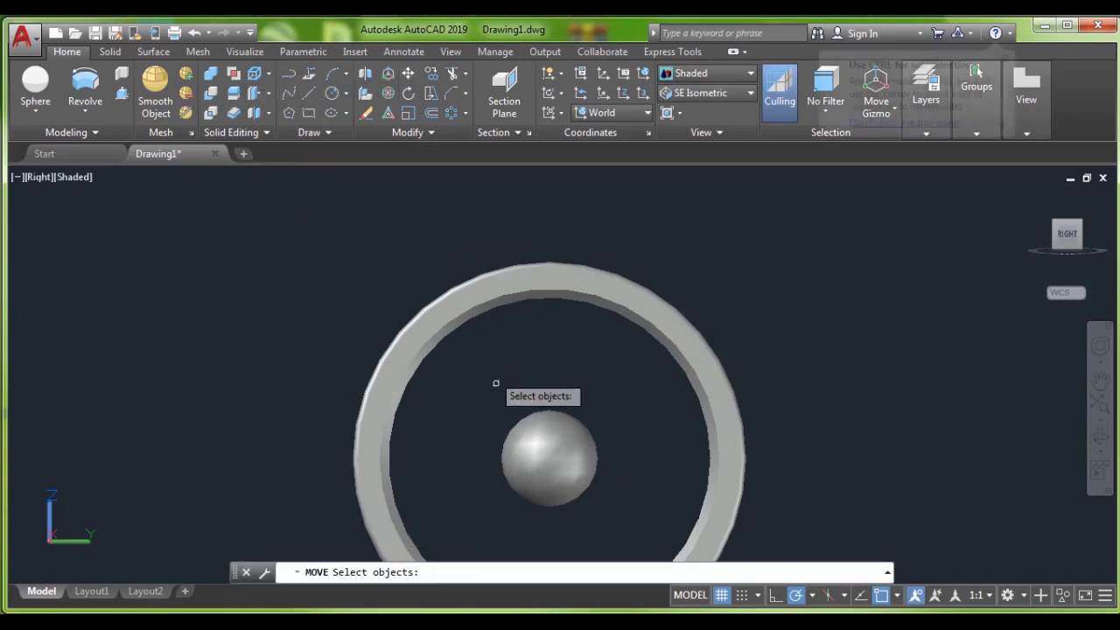
pyautogui.click(541, 452)
pyautogui.press('Return')
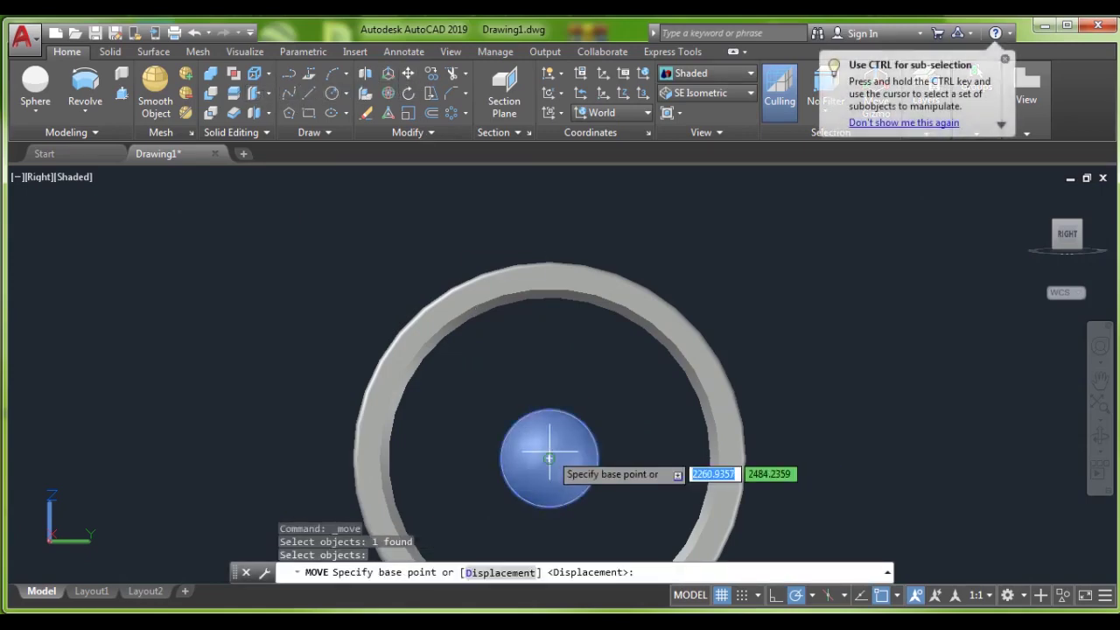
# - Start a polar array of the sphere using the Axis of rotation option
pyautogui.click(466, 114)
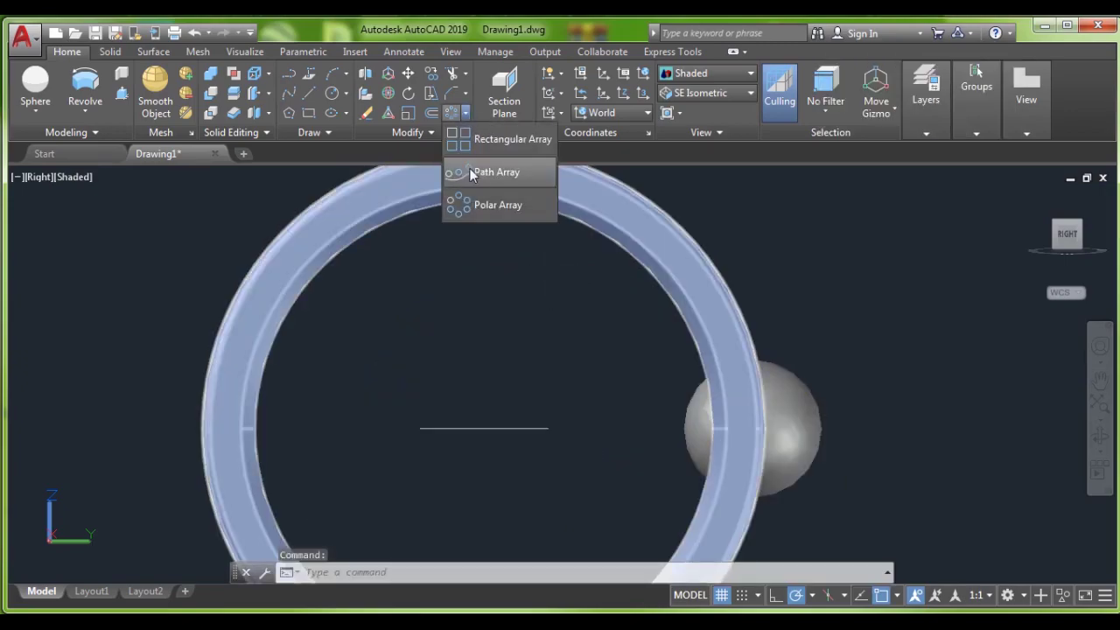
pyautogui.click(479, 200)
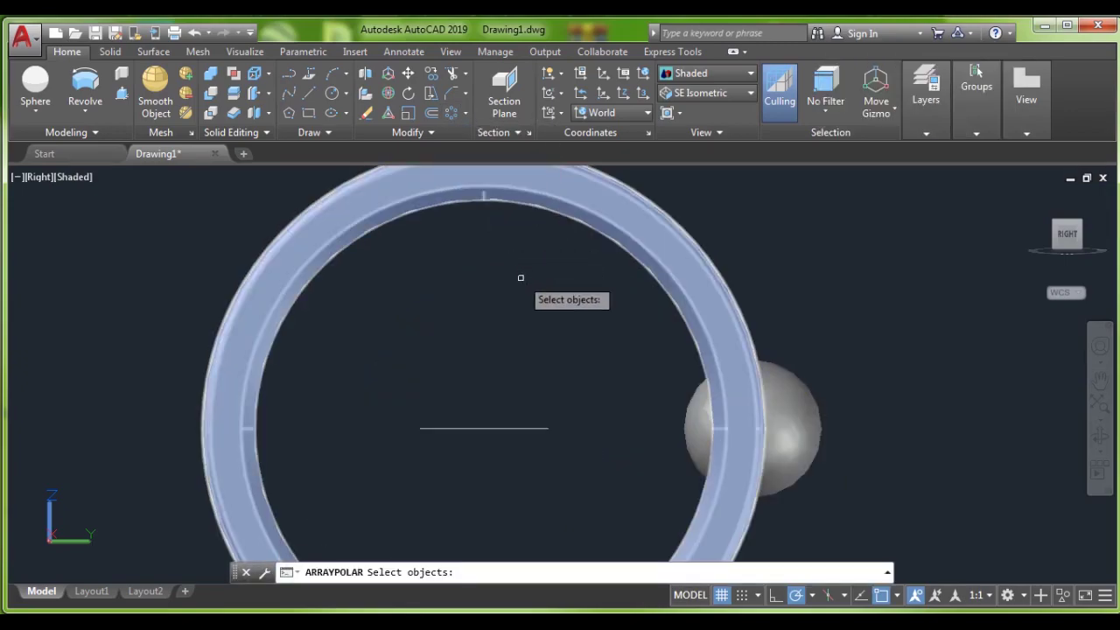
pyautogui.click(791, 431)
pyautogui.press('Return')
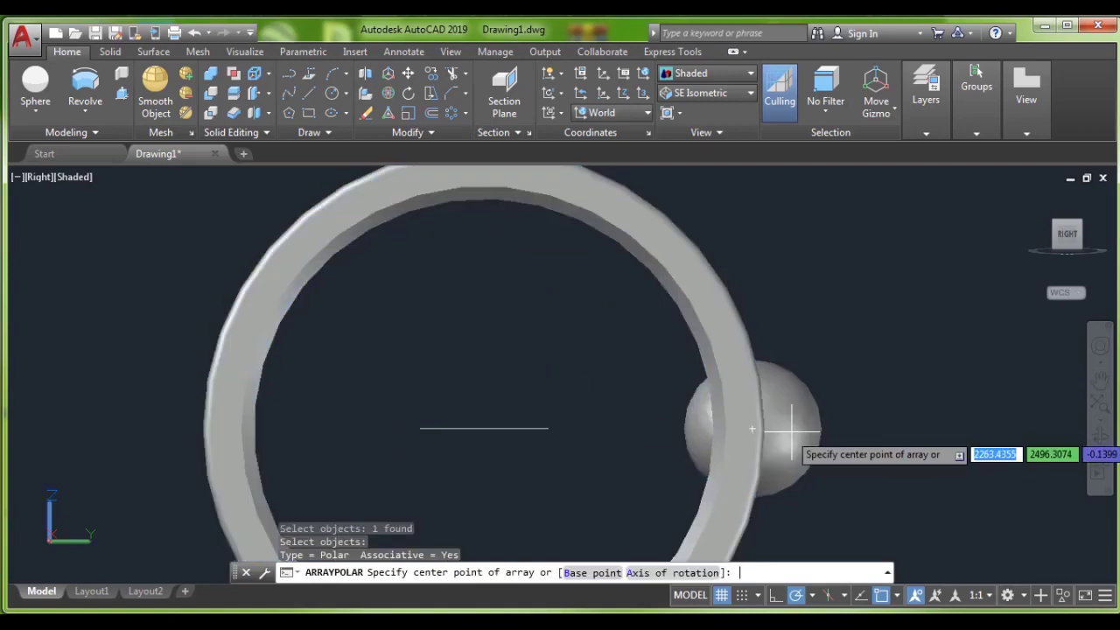
pyautogui.write('a')
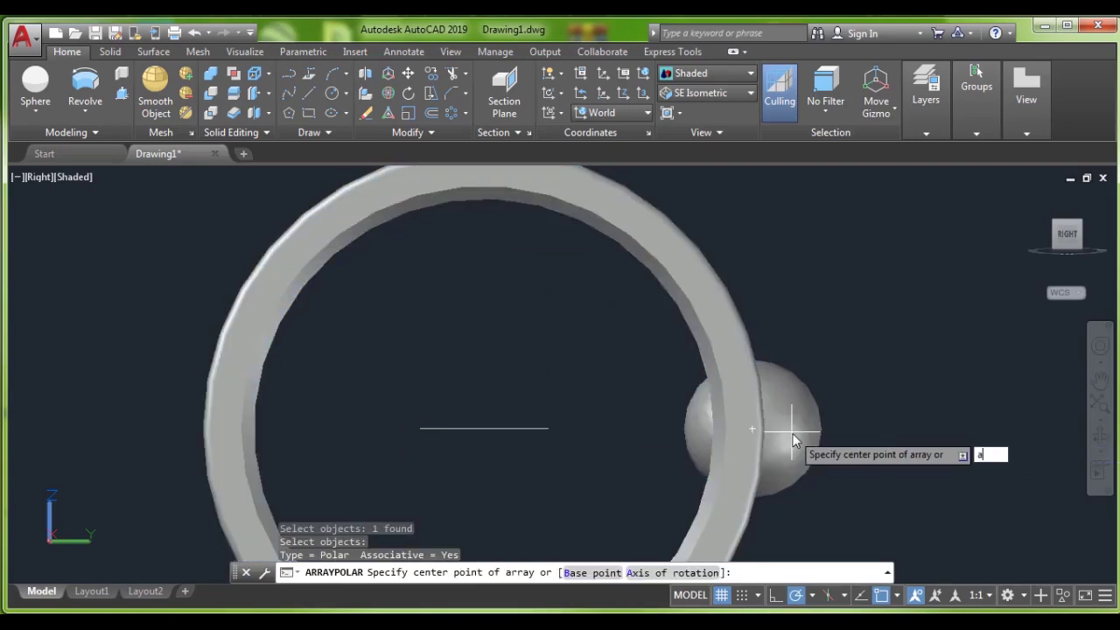
pyautogui.press('Return')
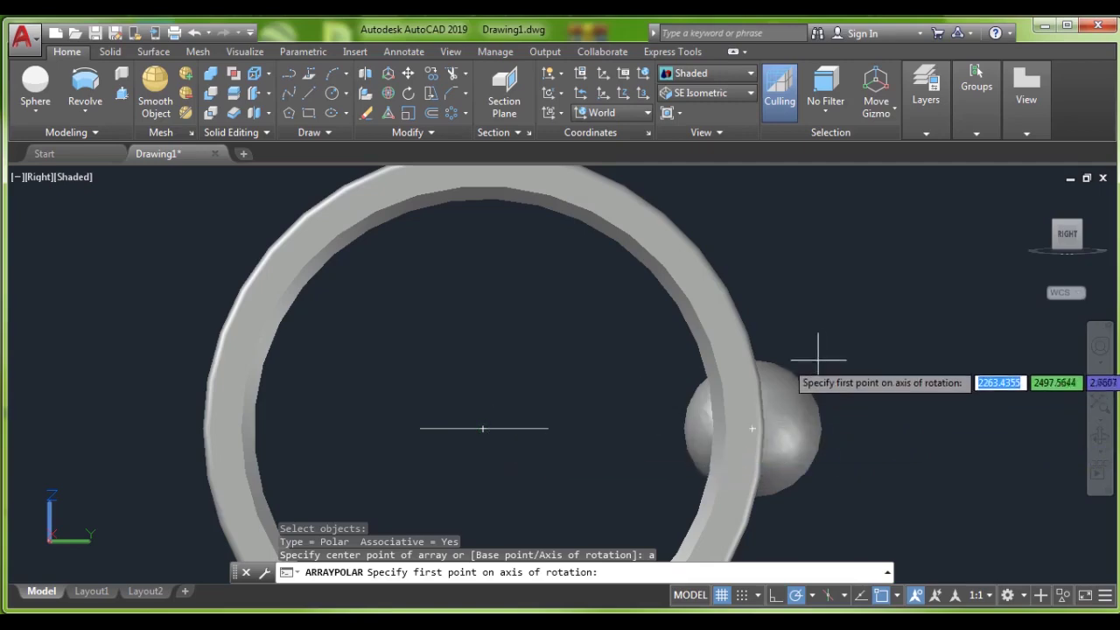
pyautogui.moveTo(1068, 235)
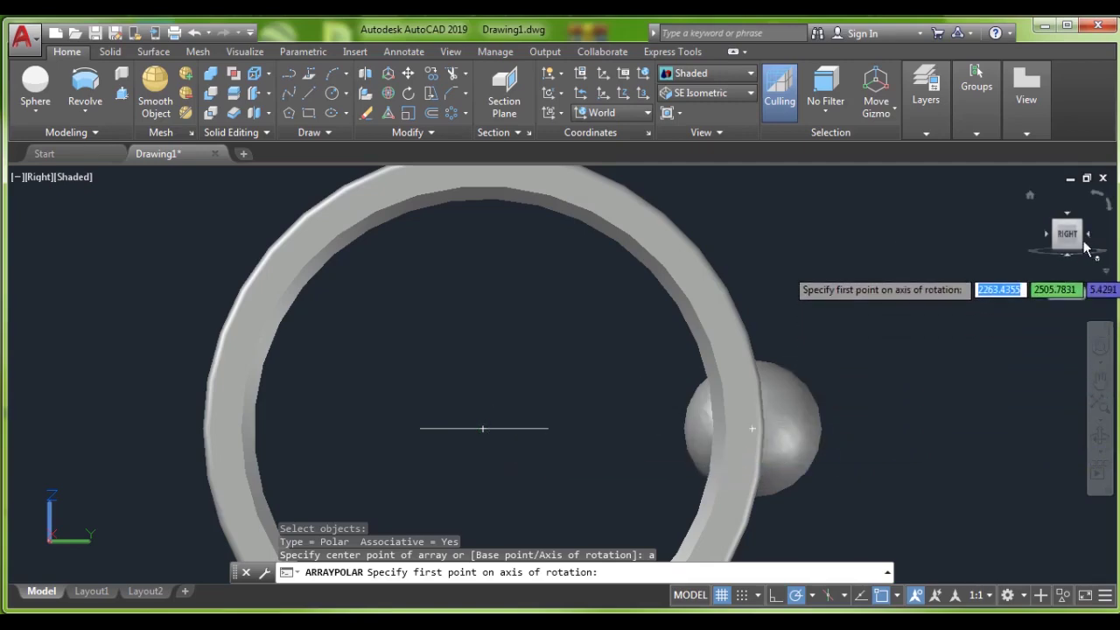
# - Define the axis by two points on the ring's centre line, accept 10 items, and exit
pyautogui.moveTo(1073, 243); pyautogui.dragTo(1059, 274)
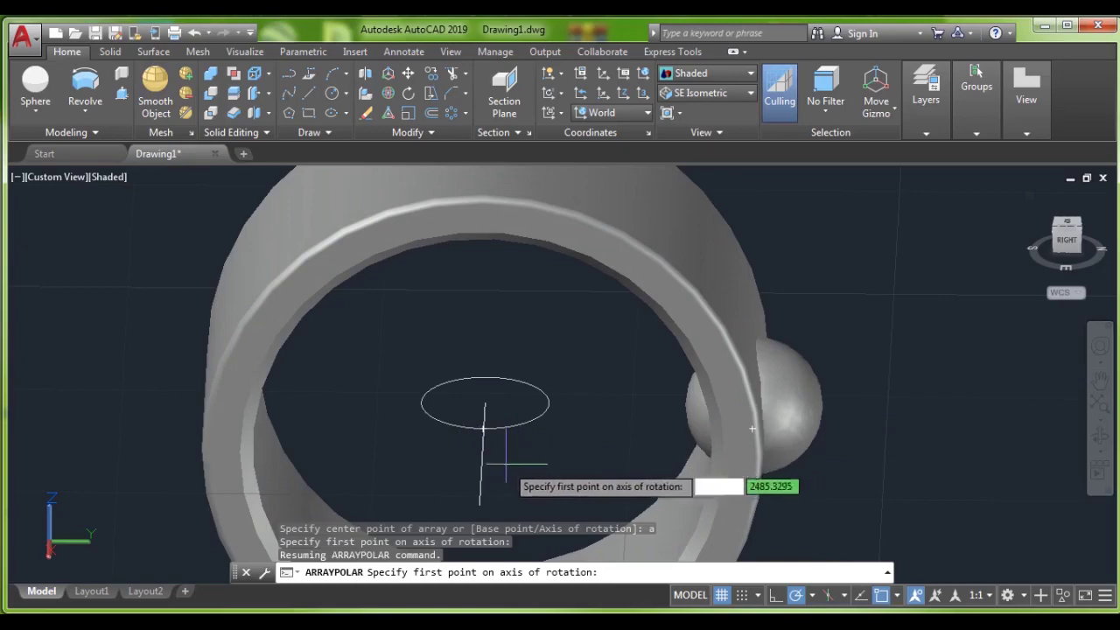
pyautogui.click(484, 404)
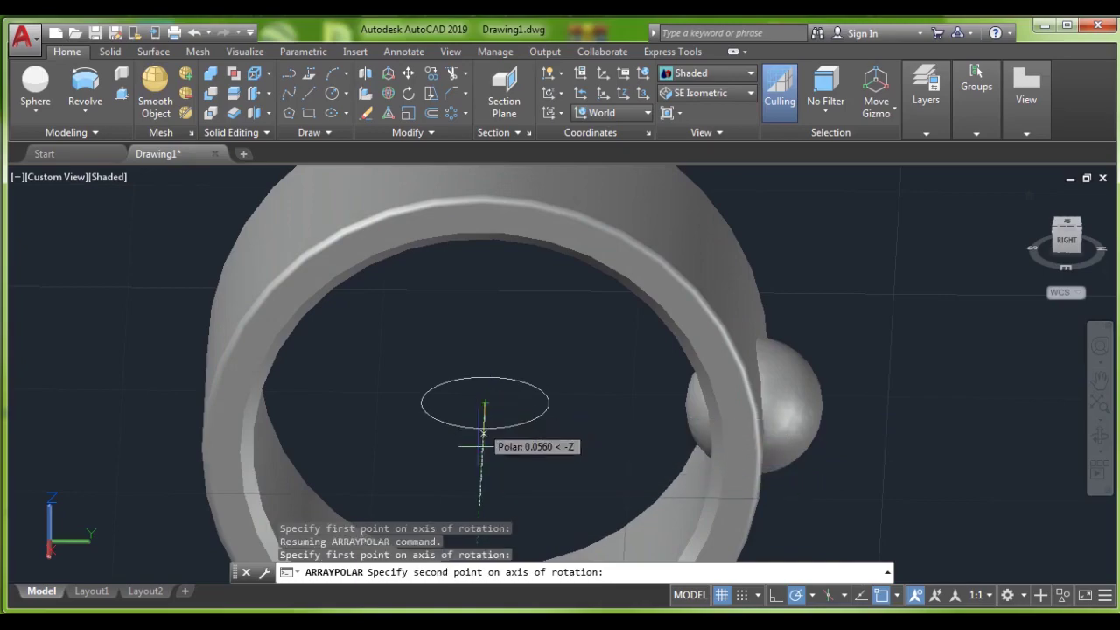
pyautogui.click(480, 500)
pyautogui.write('10')
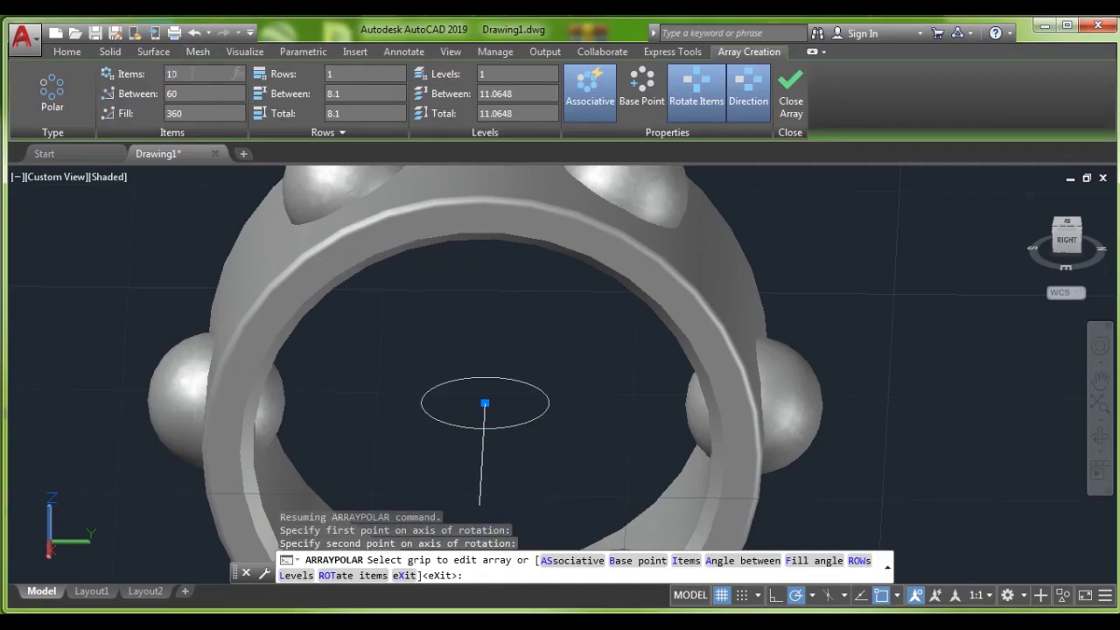
pyautogui.press('Return')
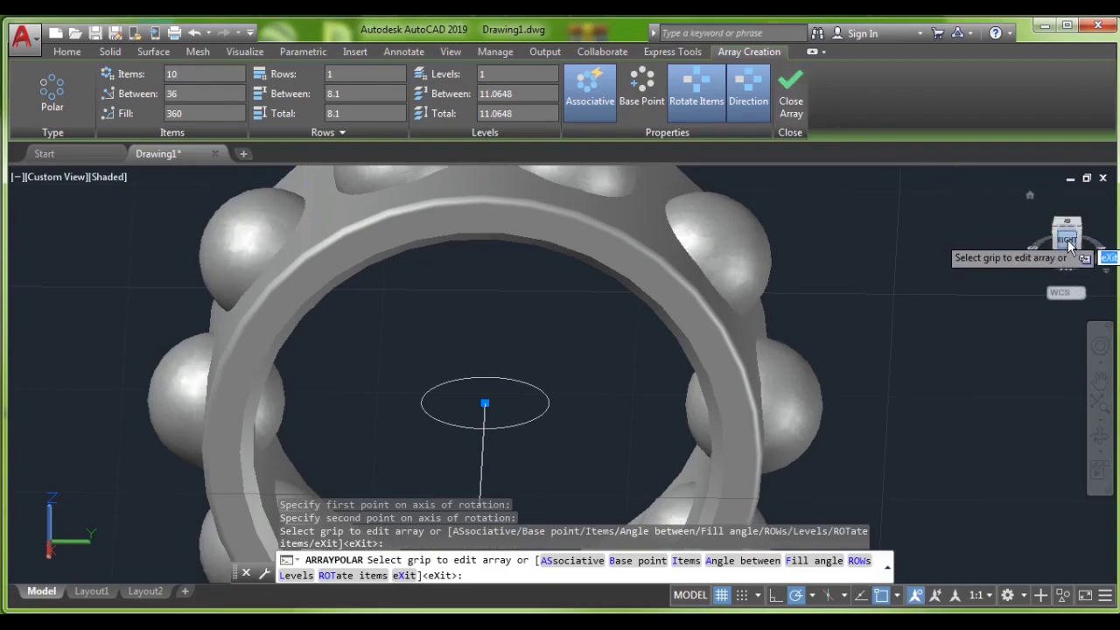
pyautogui.keyDown('shift'); pyautogui.moveTo(484, 404); pyautogui.dragTo(483, 411, button='middle'); pyautogui.keyUp('shift')
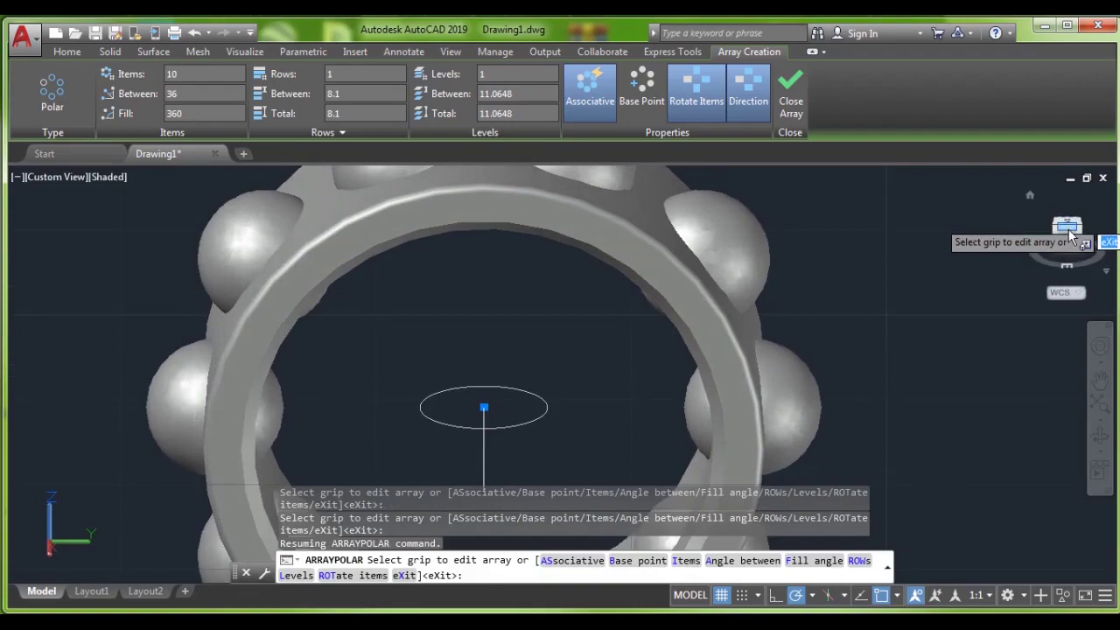
pyautogui.moveTo(1072, 236)
pyautogui.keyDown('shift'); pyautogui.mouseDown(button='middle')
pyautogui.moveTo(20, 223)
pyautogui.moveTo(35, 225)
pyautogui.mouseUp(button='middle'); pyautogui.keyUp('shift')
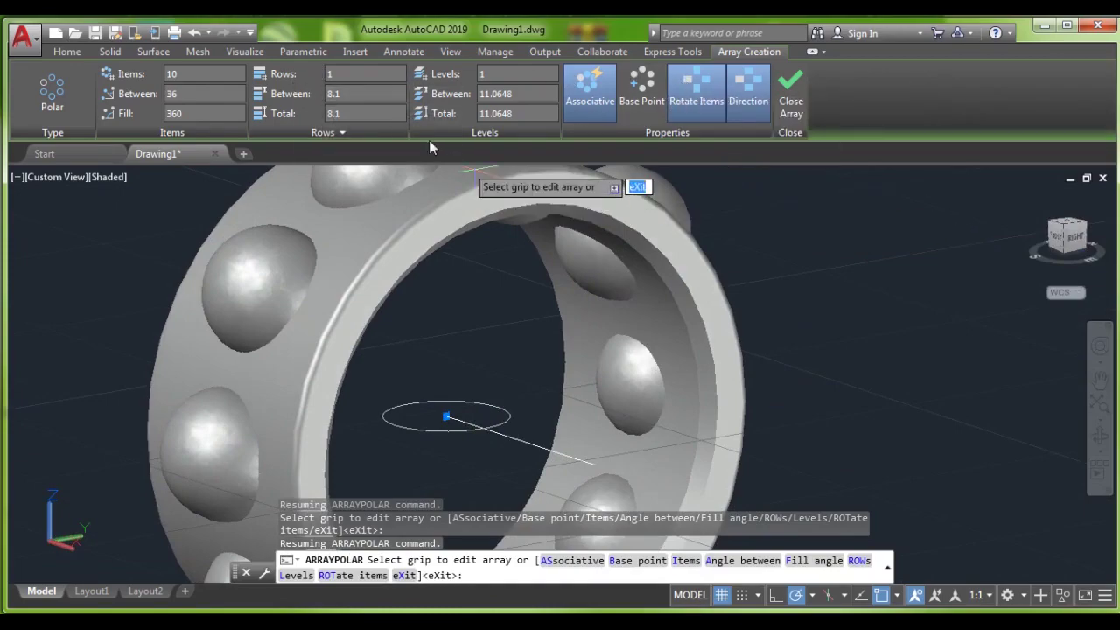
pyautogui.press('Escape')
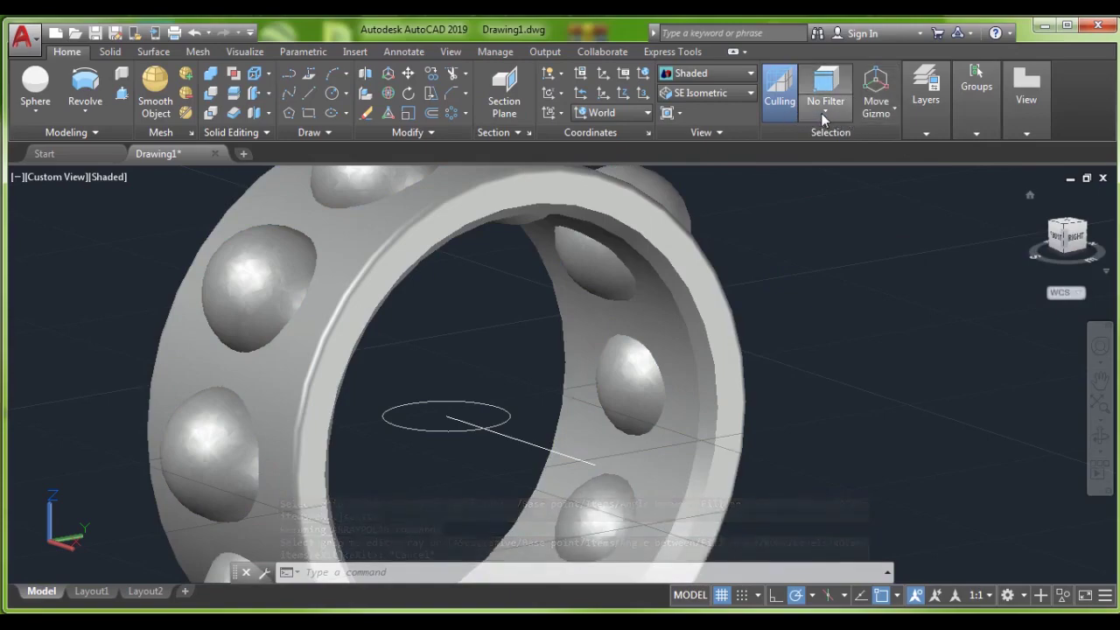
# - Switch the Layer1 and Layer3 bulbs back on in the Layers drop-down to reveal both rings
pyautogui.click(923, 131)
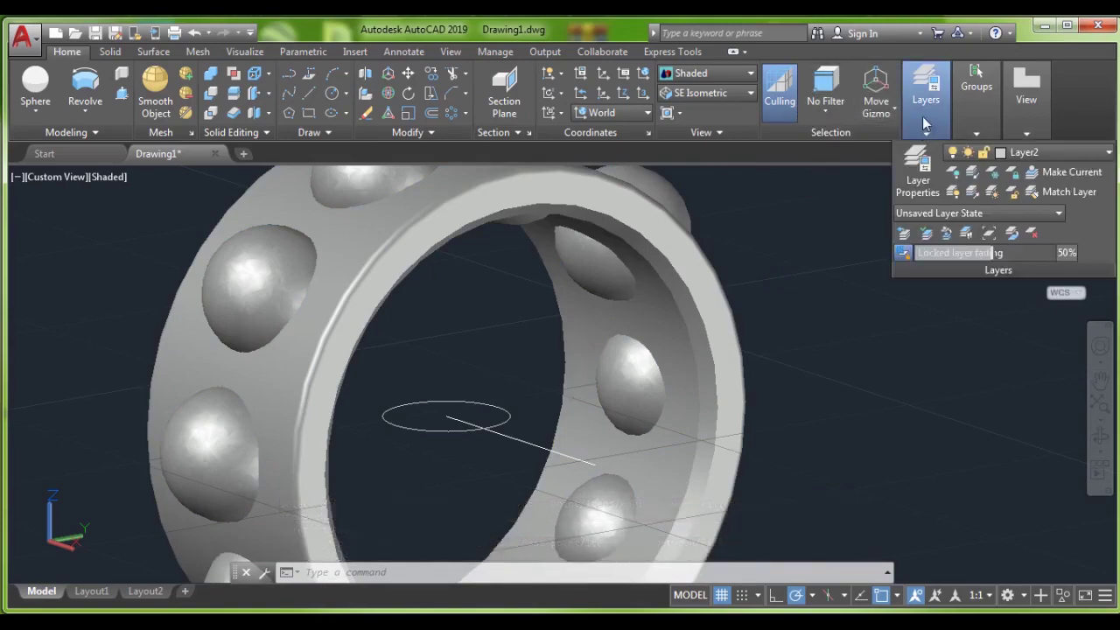
pyautogui.click(1035, 152)
pyautogui.click(955, 193)
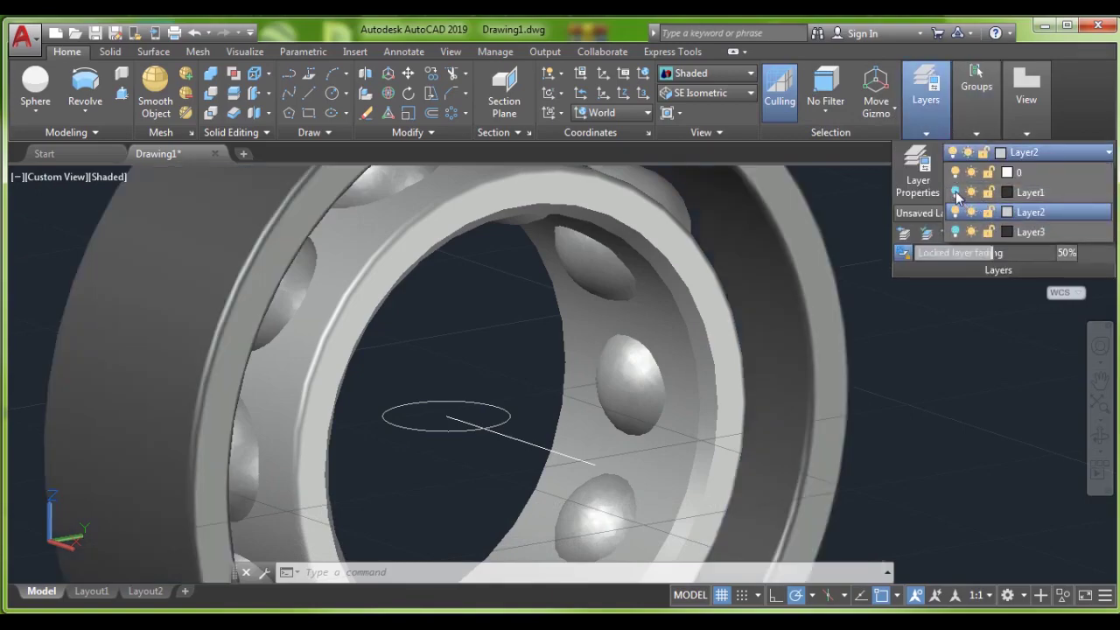
pyautogui.click(956, 232)
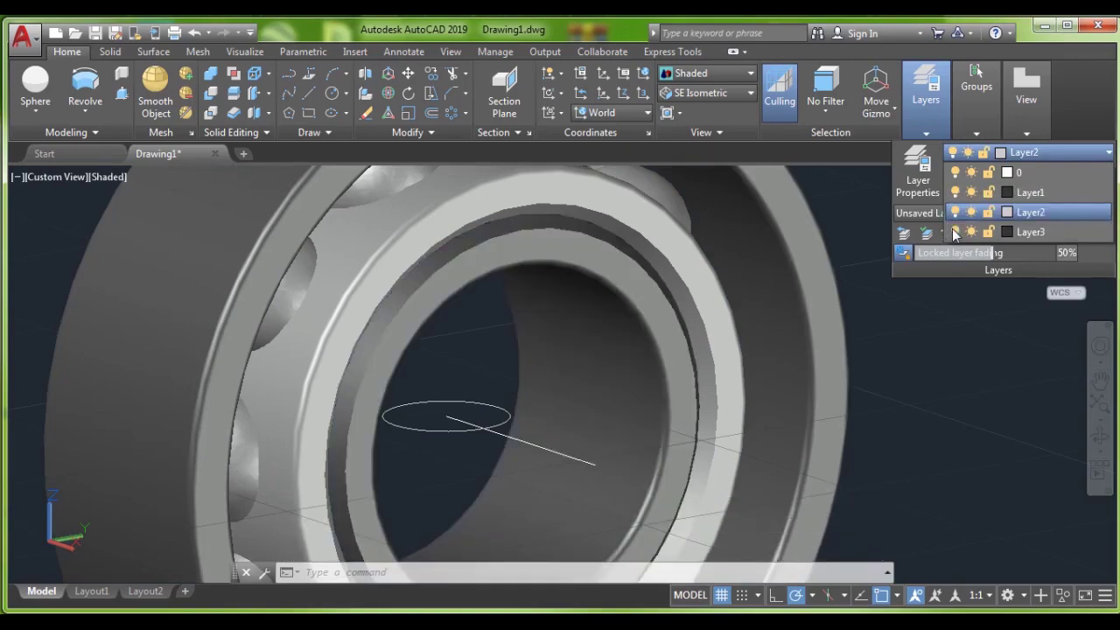
pyautogui.rightClick(1100, 119)
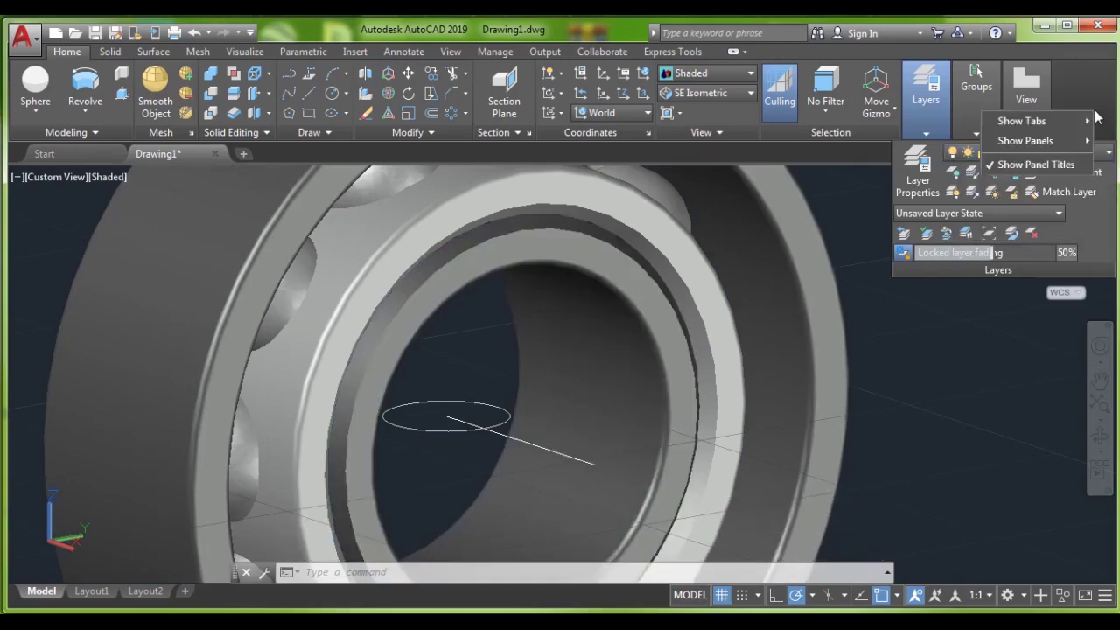
pyautogui.press('Escape')
pyautogui.scroll(-5, 746, 285)
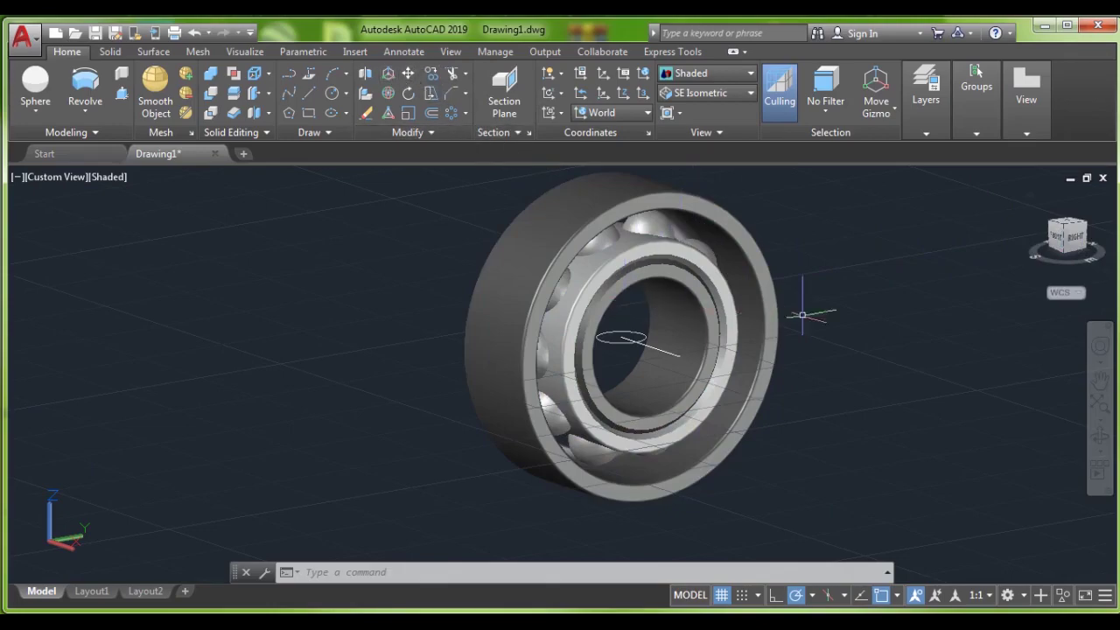
pyautogui.moveTo(1075, 248); pyautogui.dragTo(1114, 242)
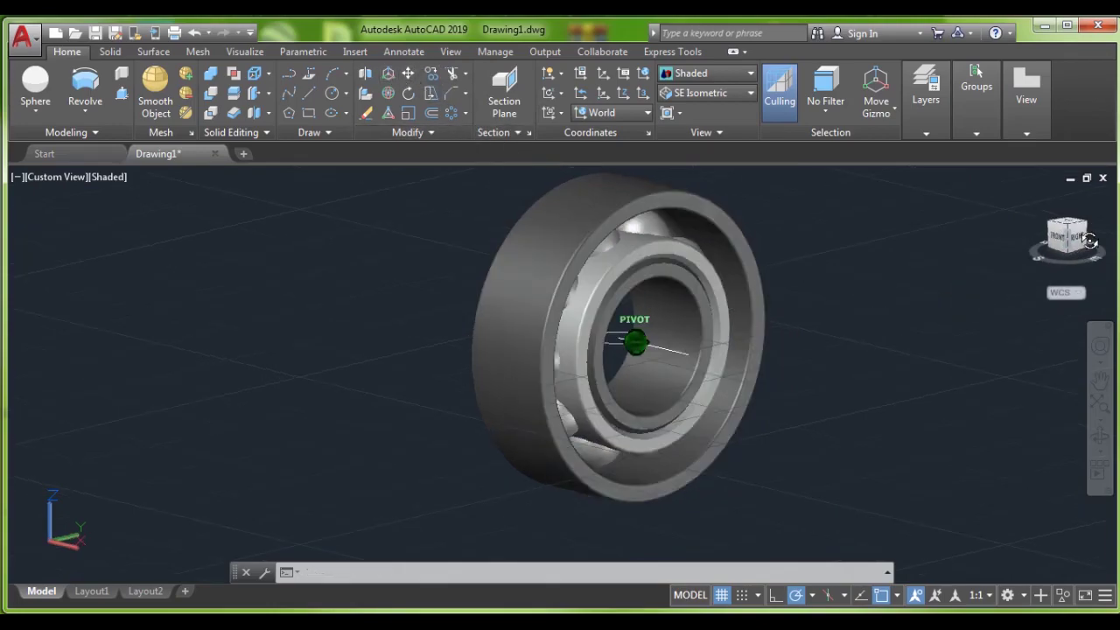
pyautogui.moveTo(24, 241)
pyautogui.mouseDown()
pyautogui.moveTo(1088, 254)
pyautogui.moveTo(919, 253)
pyautogui.mouseUp()
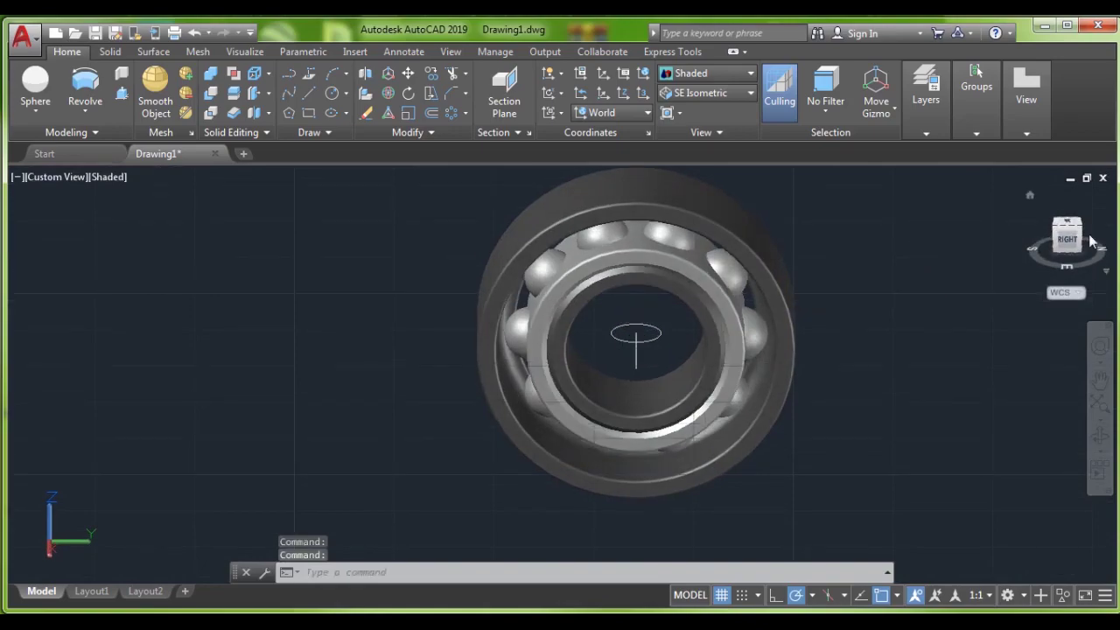
pyautogui.moveTo(1068, 241)
pyautogui.mouseDown()
pyautogui.moveTo(1068, 213)
pyautogui.moveTo(1057, 260)
pyautogui.moveTo(975, 235)
pyautogui.moveTo(933, 237)
pyautogui.mouseUp()
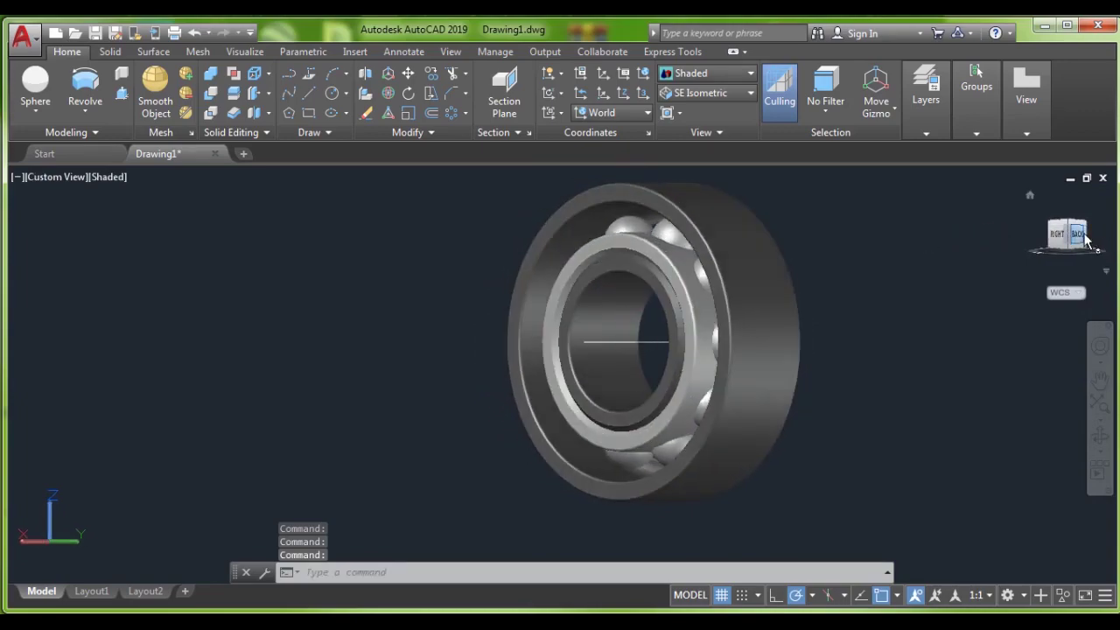
pyautogui.moveTo(1077, 236); pyautogui.dragTo(910, 236)
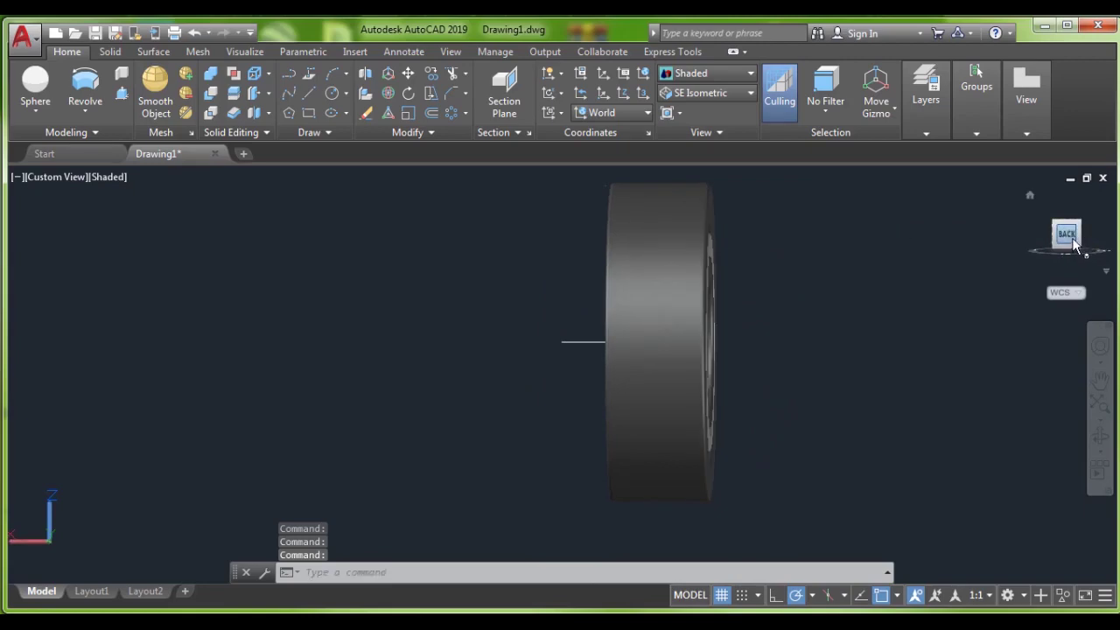
pyautogui.moveTo(1075, 245); pyautogui.dragTo(937, 240)
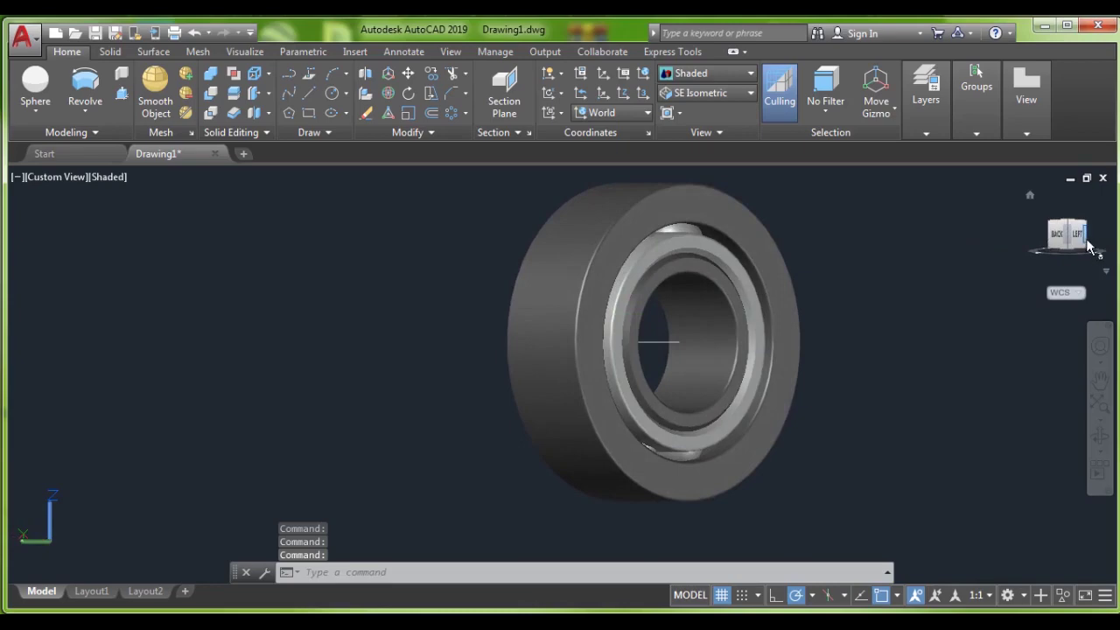
pyautogui.moveTo(1092, 248); pyautogui.dragTo(990, 239)
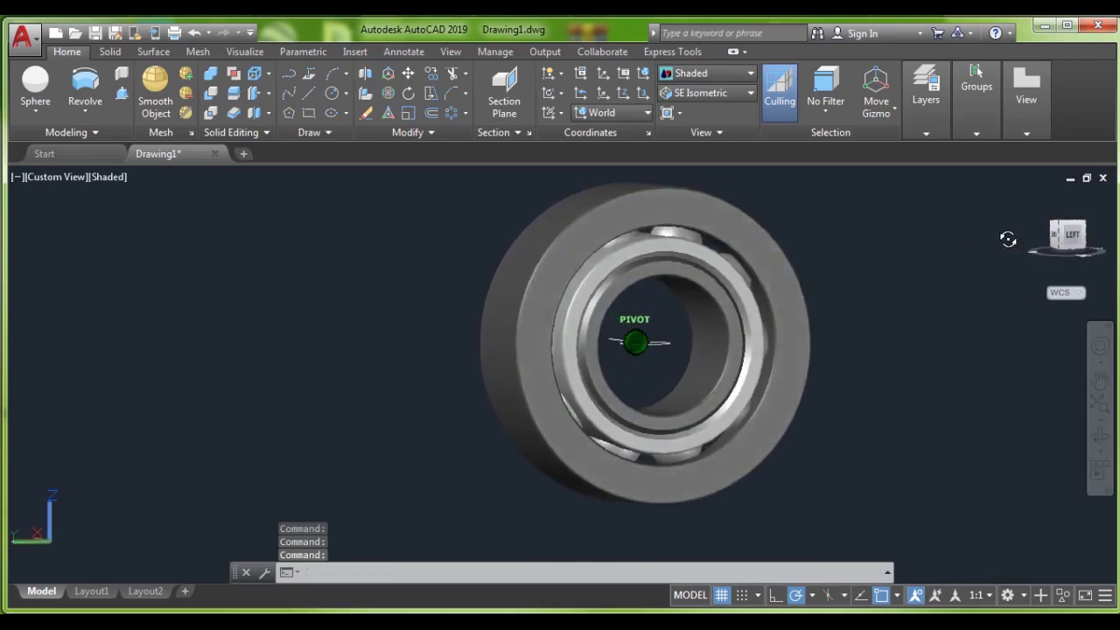
pyautogui.moveTo(990, 239); pyautogui.dragTo(974, 240)
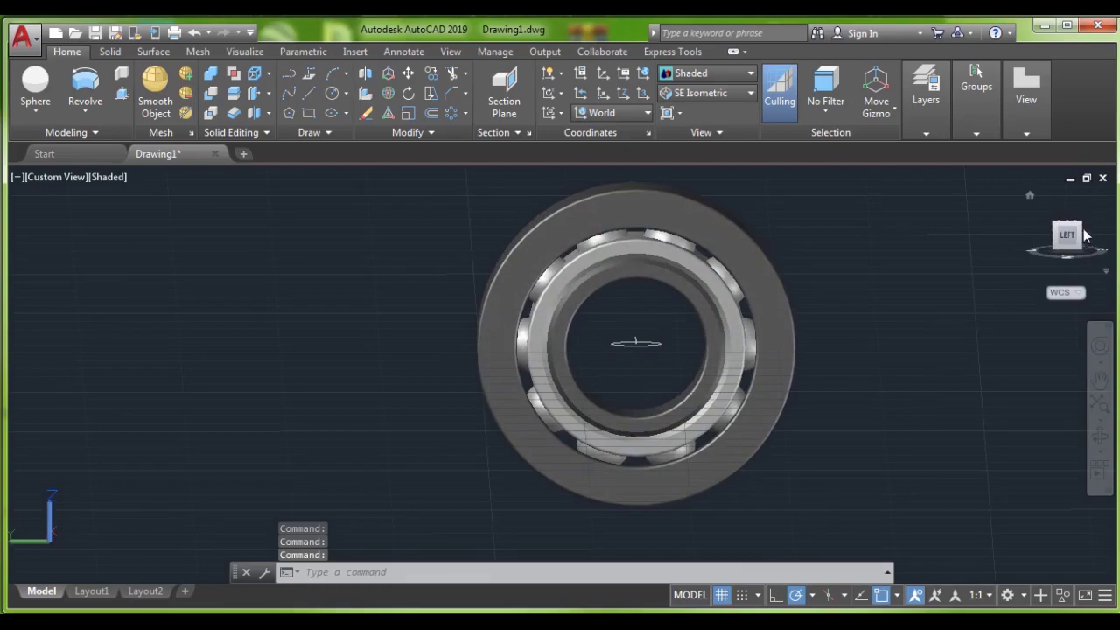
pyautogui.moveTo(1074, 248); pyautogui.dragTo(1035, 248)
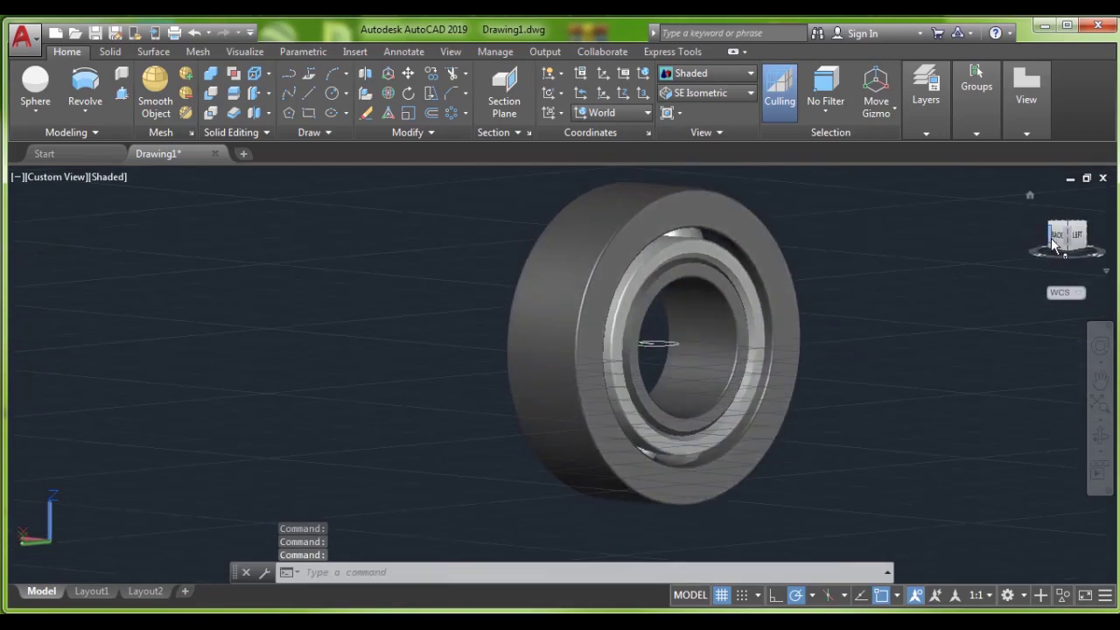
pyautogui.moveTo(613, 247)
pyautogui.keyDown('shift'); pyautogui.mouseDown(button='middle')
pyautogui.moveTo(23, 245)
pyautogui.moveTo(68, 241)
pyautogui.mouseUp(button='middle'); pyautogui.keyUp('shift')
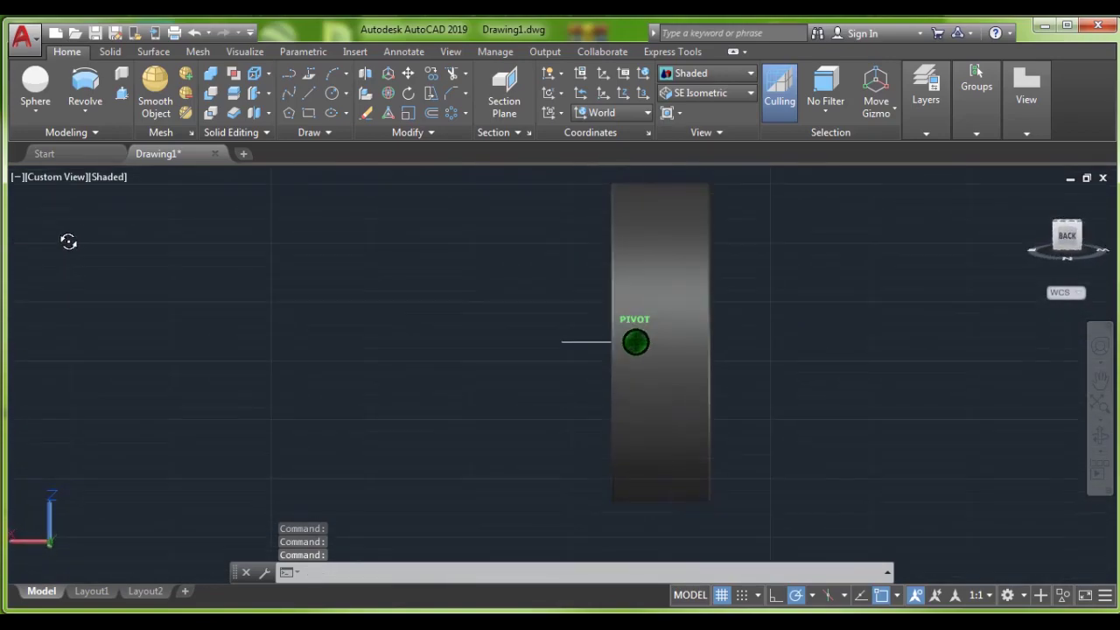
pyautogui.keyDown('shift'); pyautogui.moveTo(1065, 238); pyautogui.dragTo(72, 236, button='middle'); pyautogui.keyUp('shift')
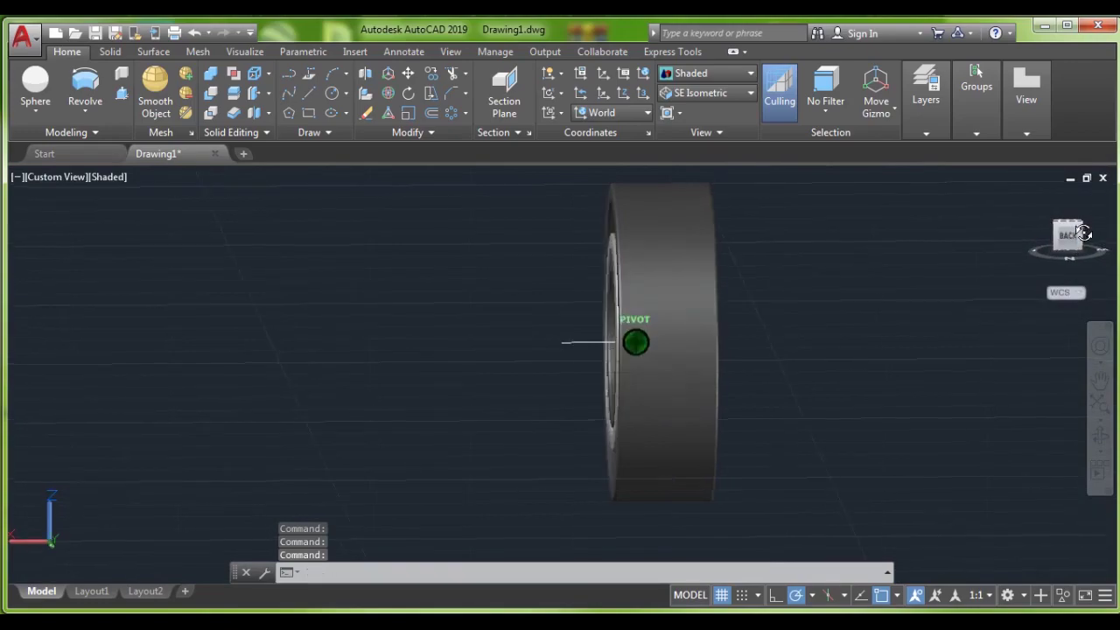